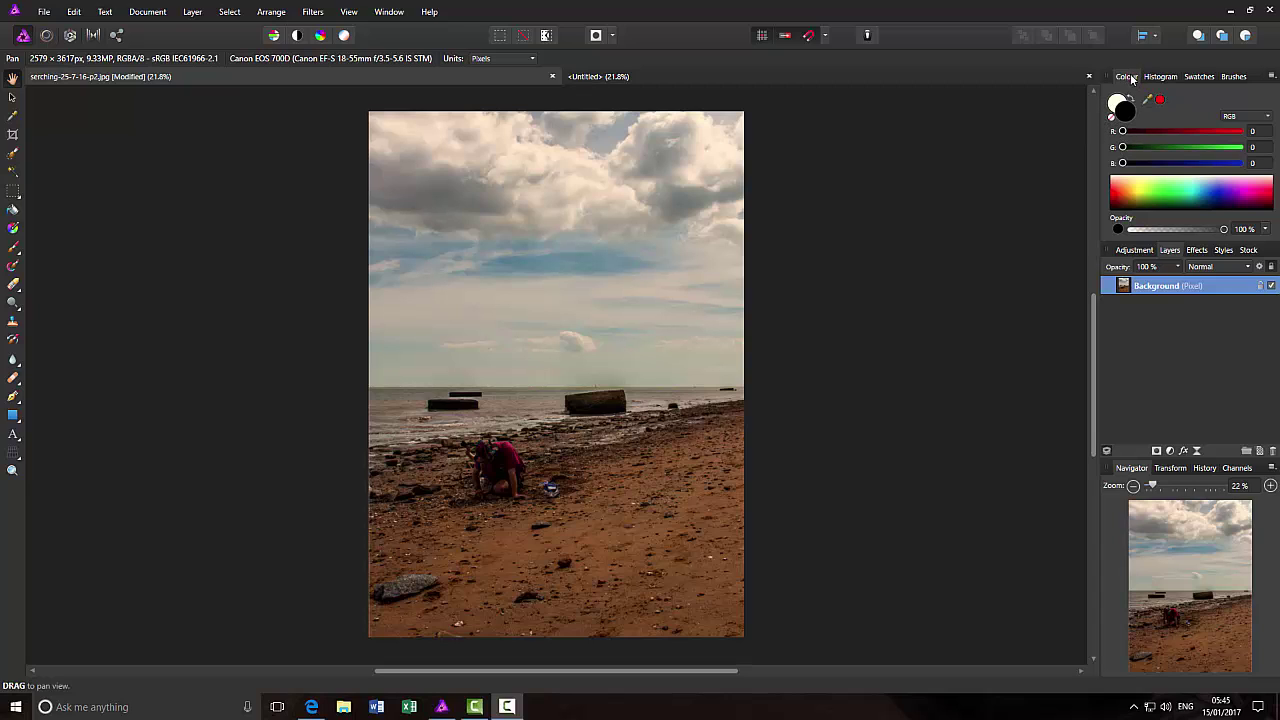
Float the Colour panel out of the right-hand dock and nudge it into place
drag(1131, 80, 770, 188)
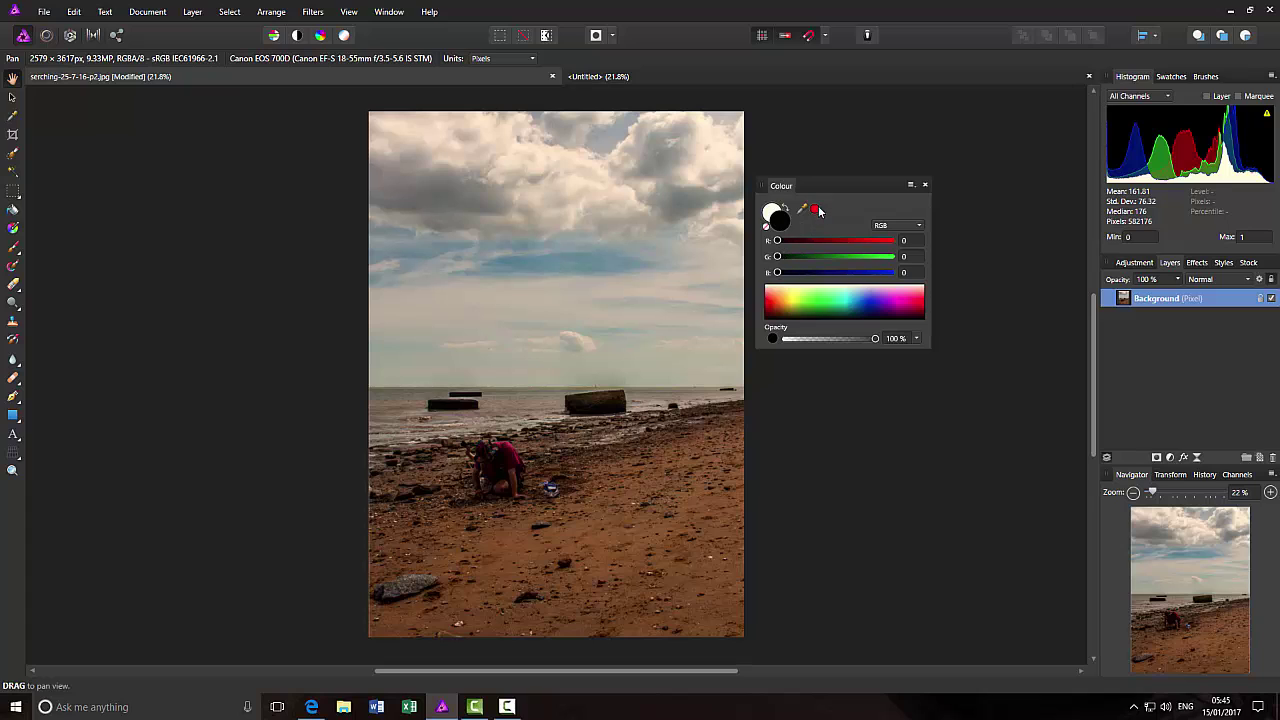
drag(820, 187, 837, 175)
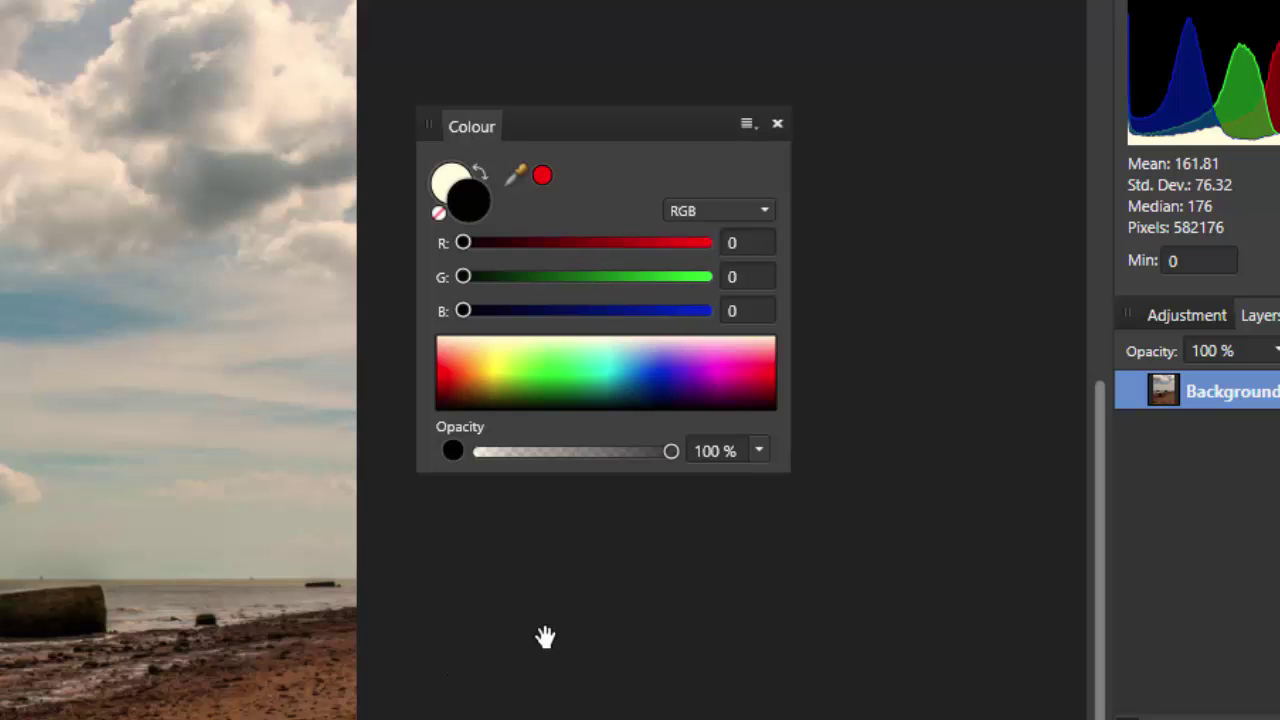
Swap the swatches and pick blue (R24 G93 B255) from the Colour spectrum
key(x)
click(468, 205)
click(463, 200)
click(467, 199)
click(446, 195)
click(469, 206)
click(455, 197)
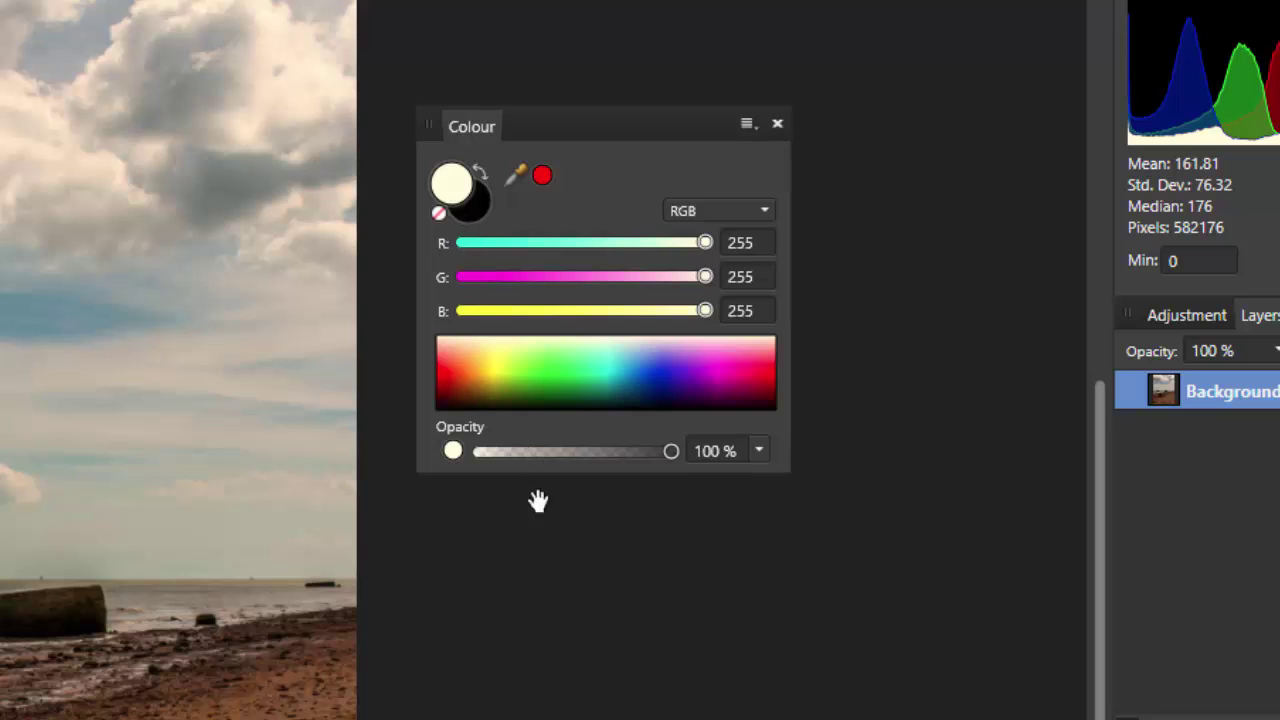
click(647, 370)
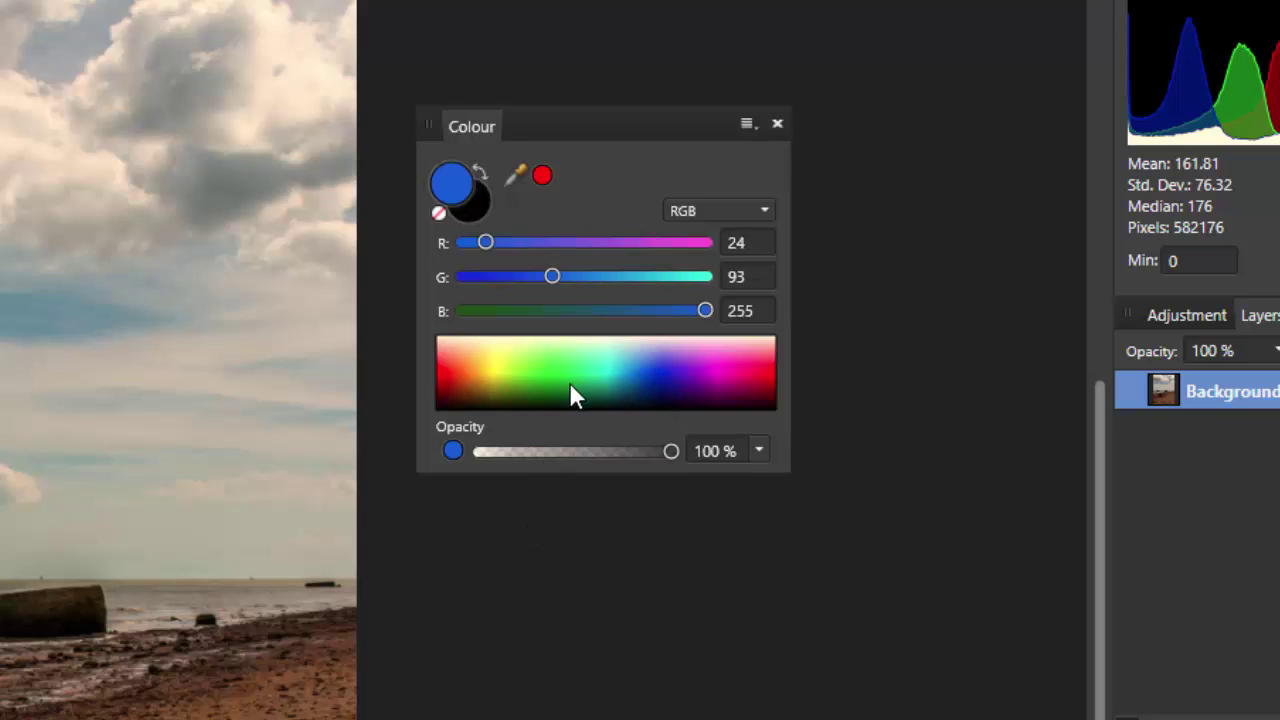
Swap the colours again and make the blue swatch active
key(x)
key(x)
click(462, 200)
click(459, 192)
click(461, 203)
click(456, 203)
Use the swap arrow to bring black back in front of blue
click(480, 170)
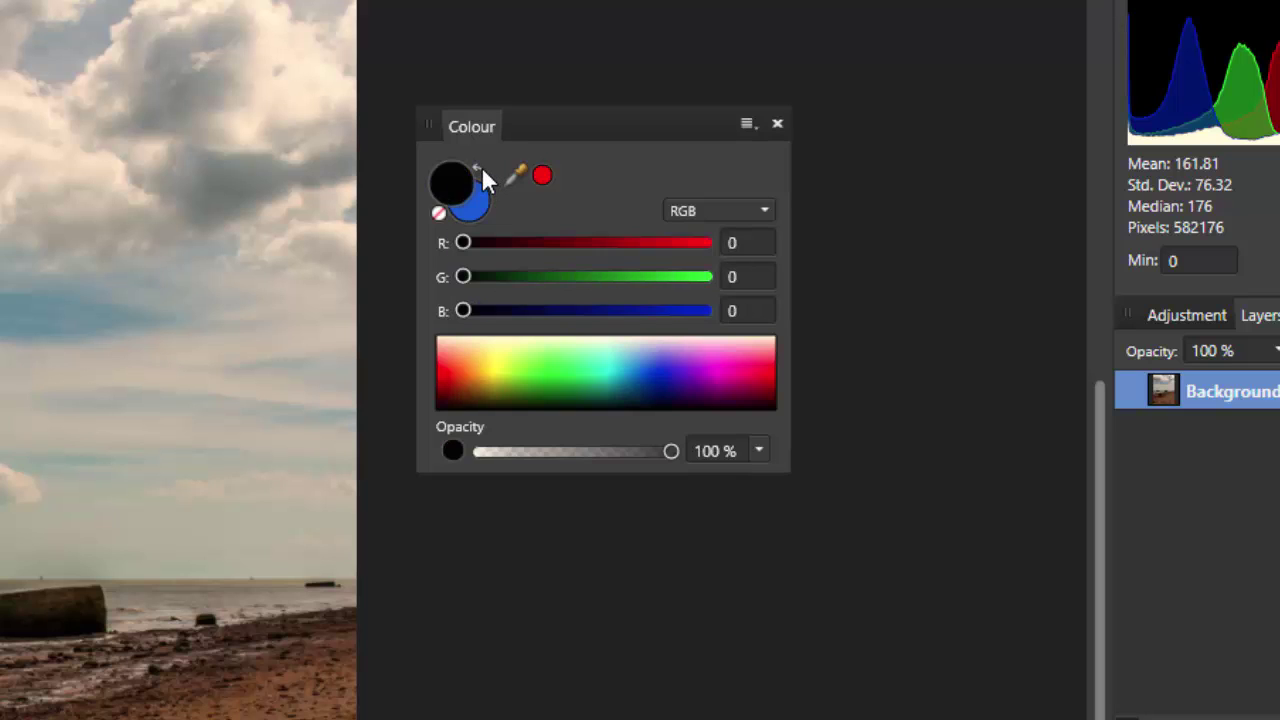
click(481, 166)
click(481, 166)
click(481, 166)
click(481, 166)
click(481, 166)
click(481, 168)
Set the fill swatch to pure black, with the red and blue sliders at 0
click(438, 213)
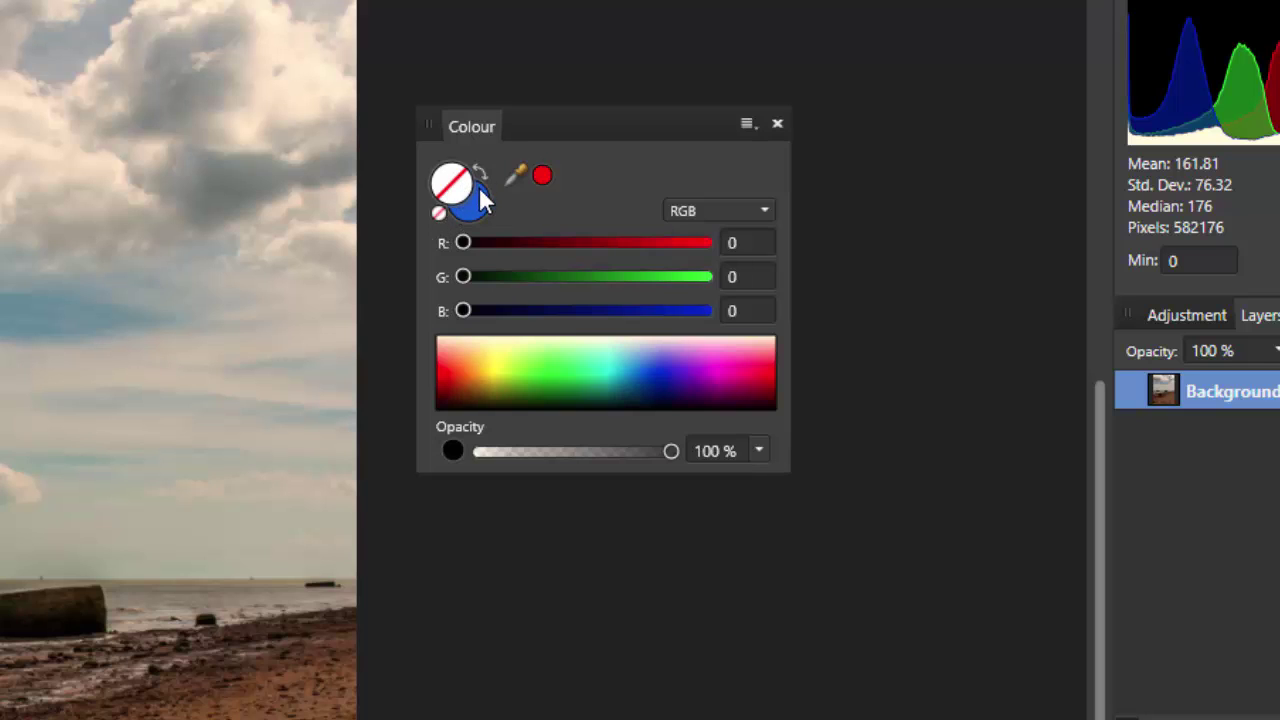
click(477, 191)
click(466, 194)
click(460, 203)
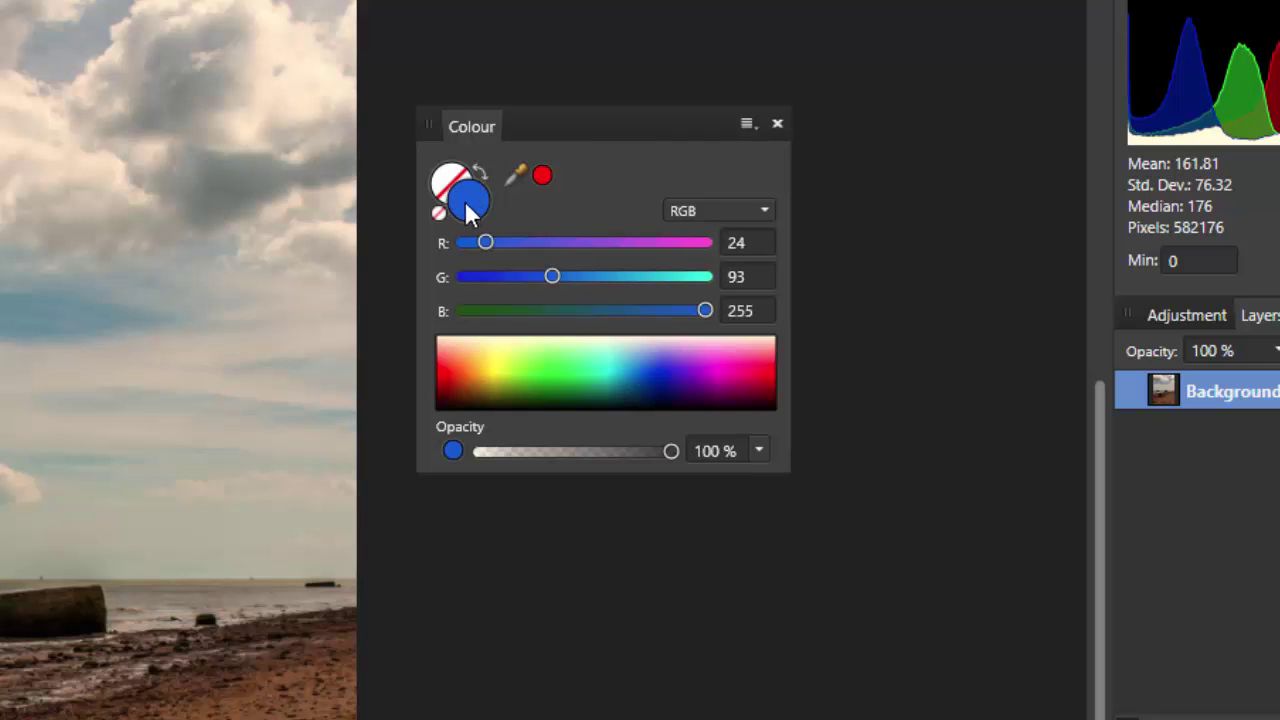
click(473, 203)
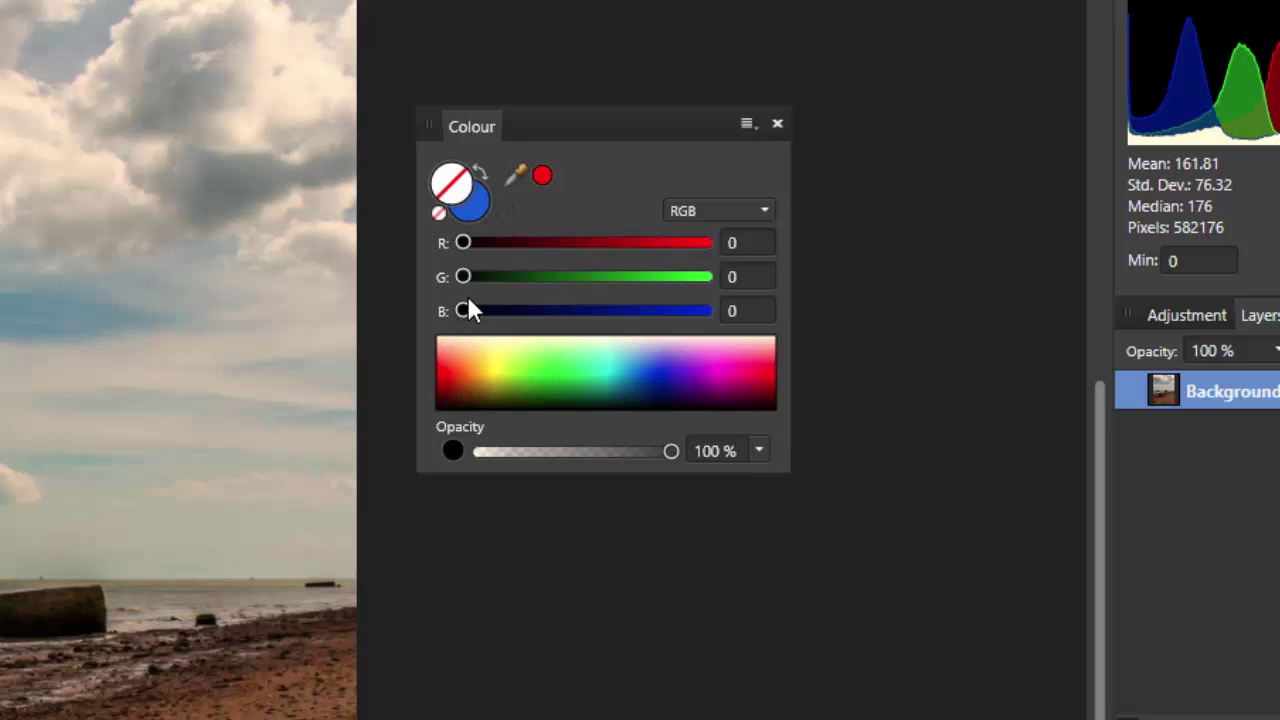
click(674, 409)
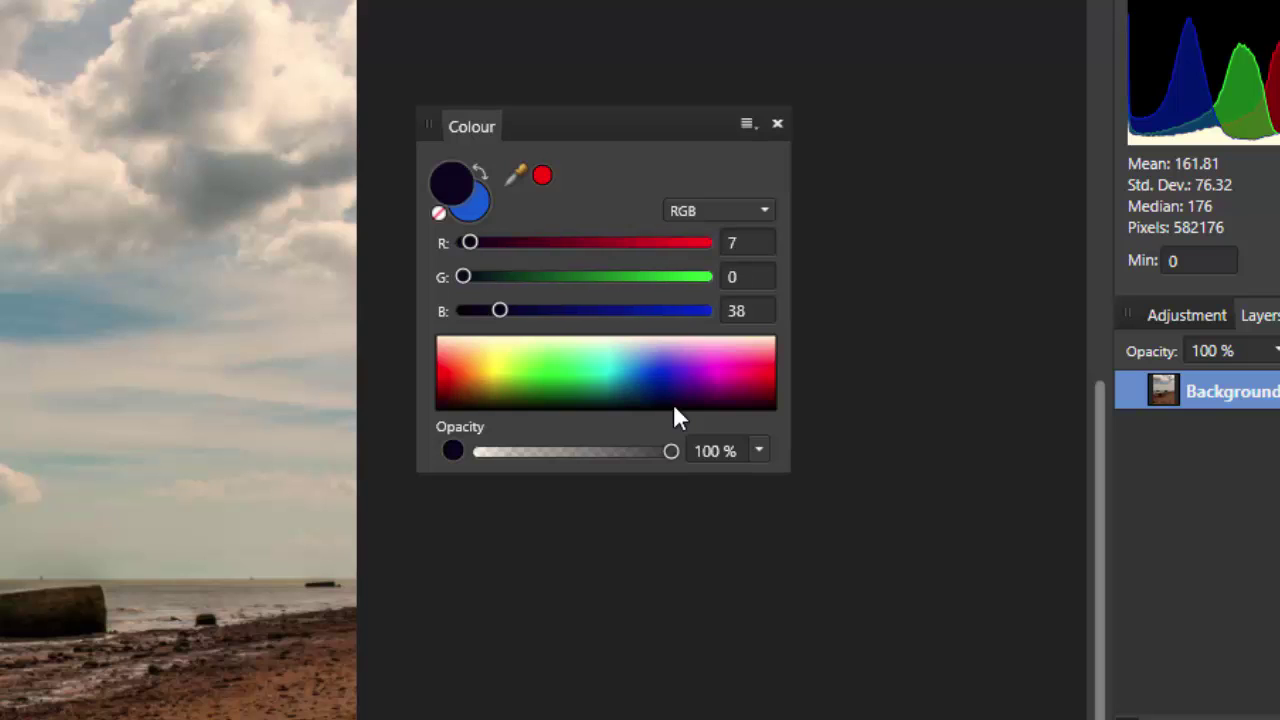
drag(499, 310, 446, 326)
drag(470, 241, 462, 247)
Switch to the blue swatch and raise red and green to 255 for white
key(x)
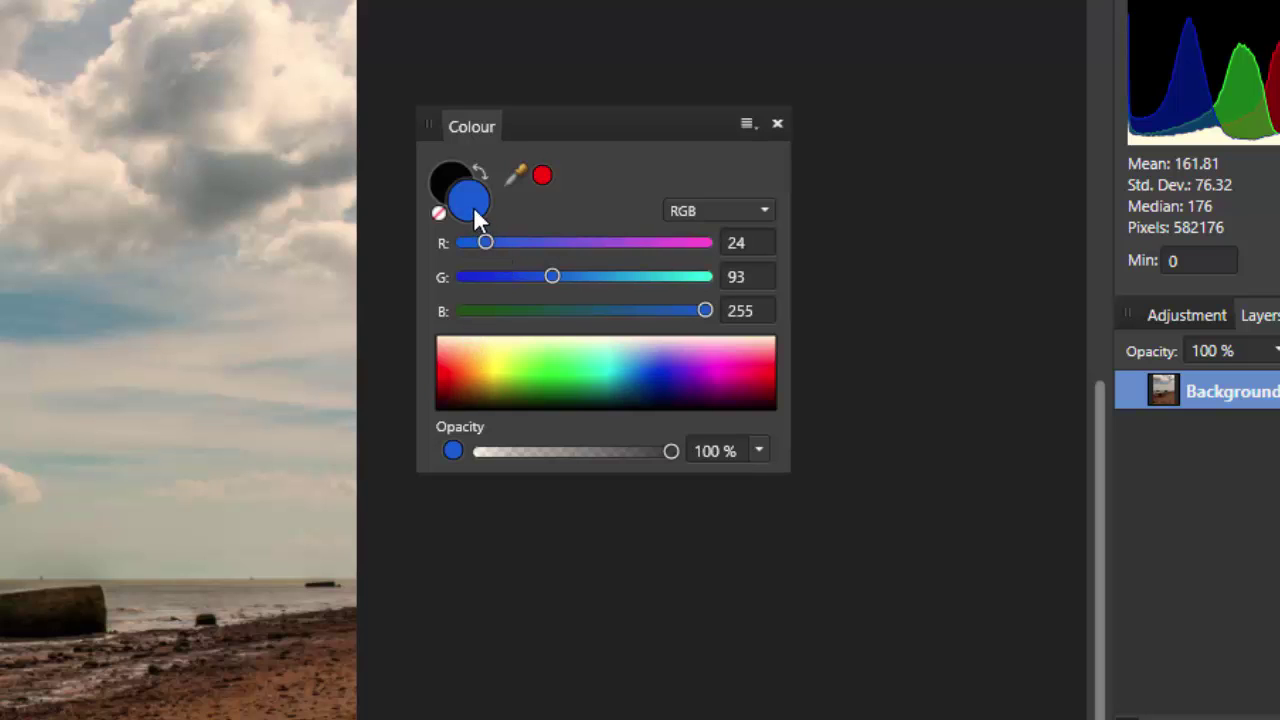
drag(489, 247, 712, 246)
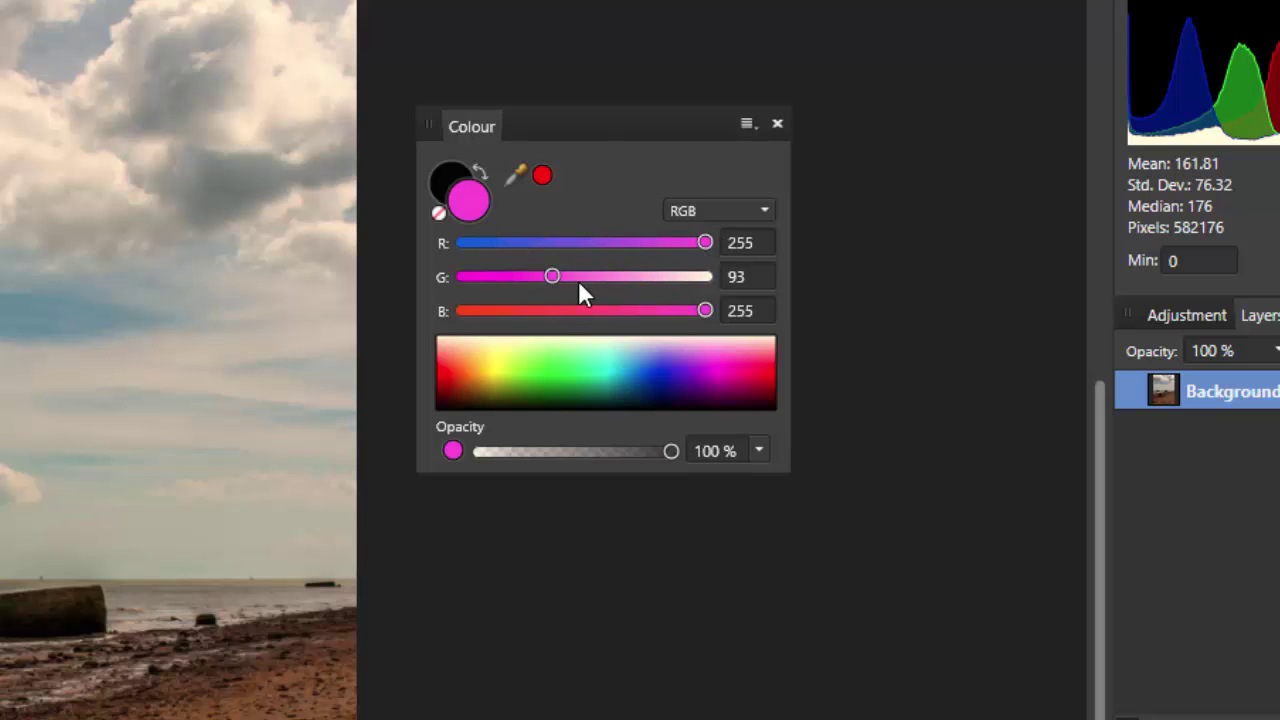
drag(565, 278, 708, 279)
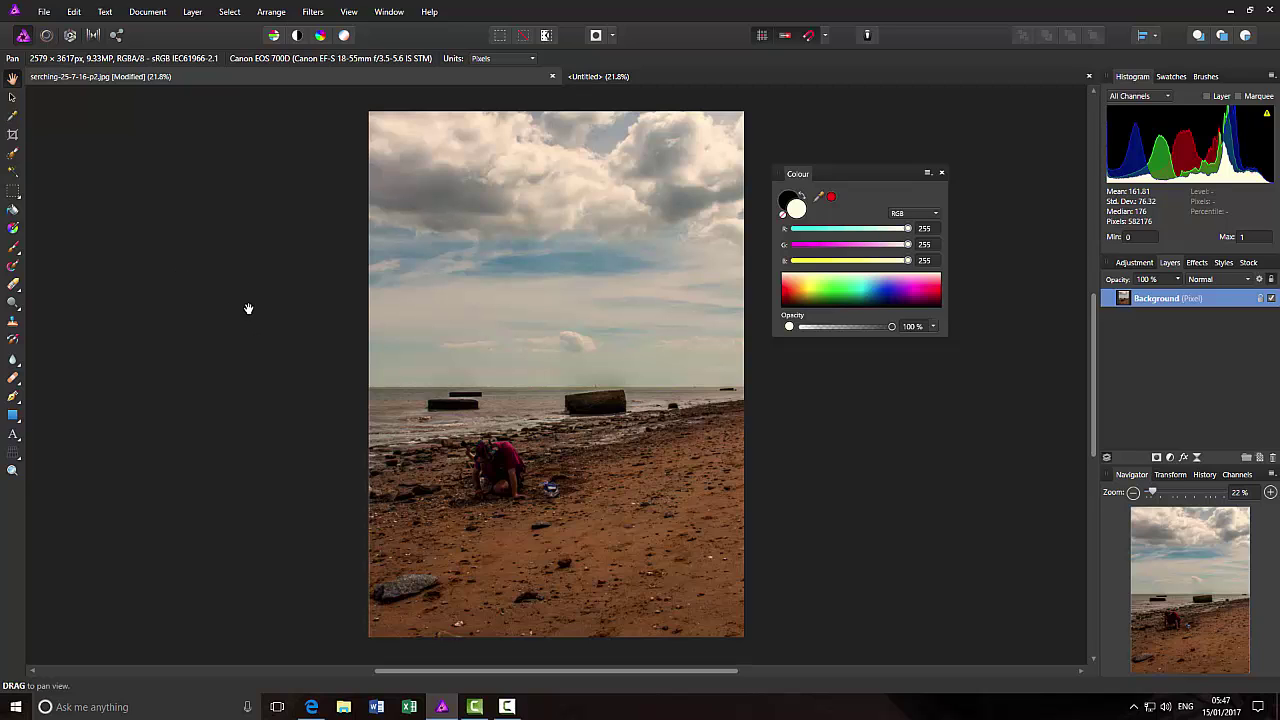
Assign Alt+X to Set Fill to Black and White in the Miscellaneous keyboard shortcuts
key(ctrl+comma)
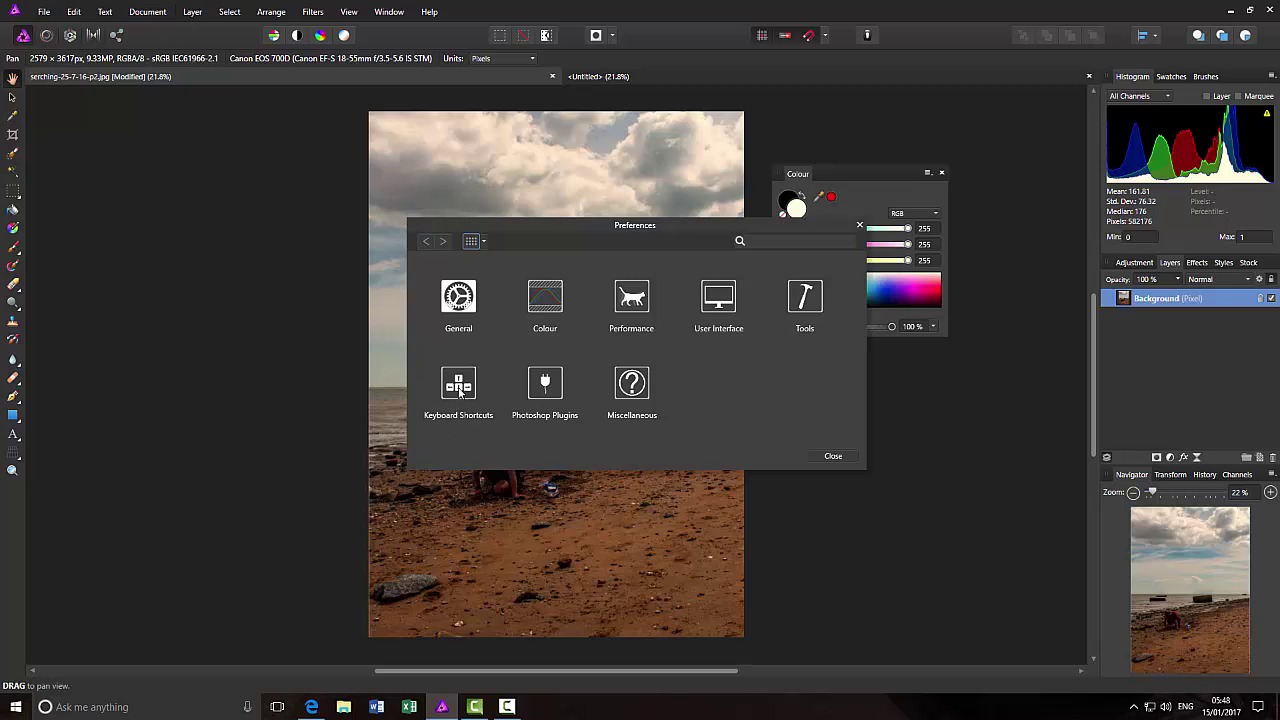
click(459, 388)
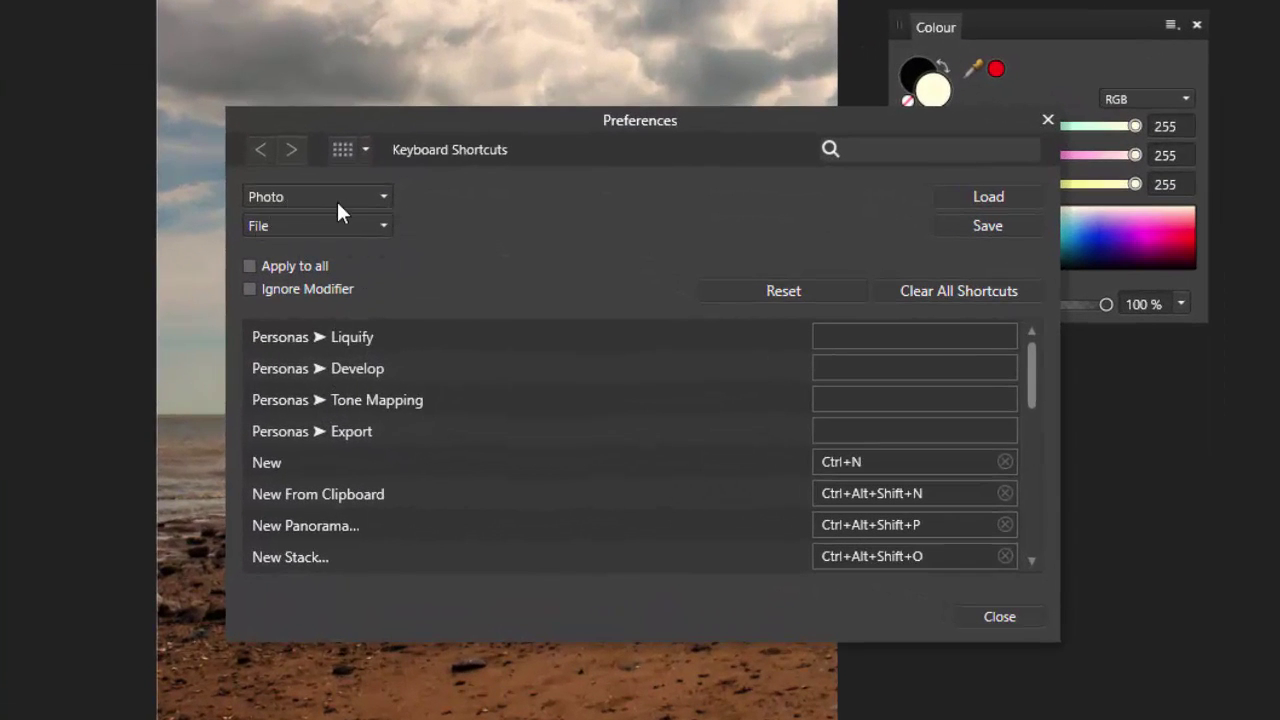
click(383, 228)
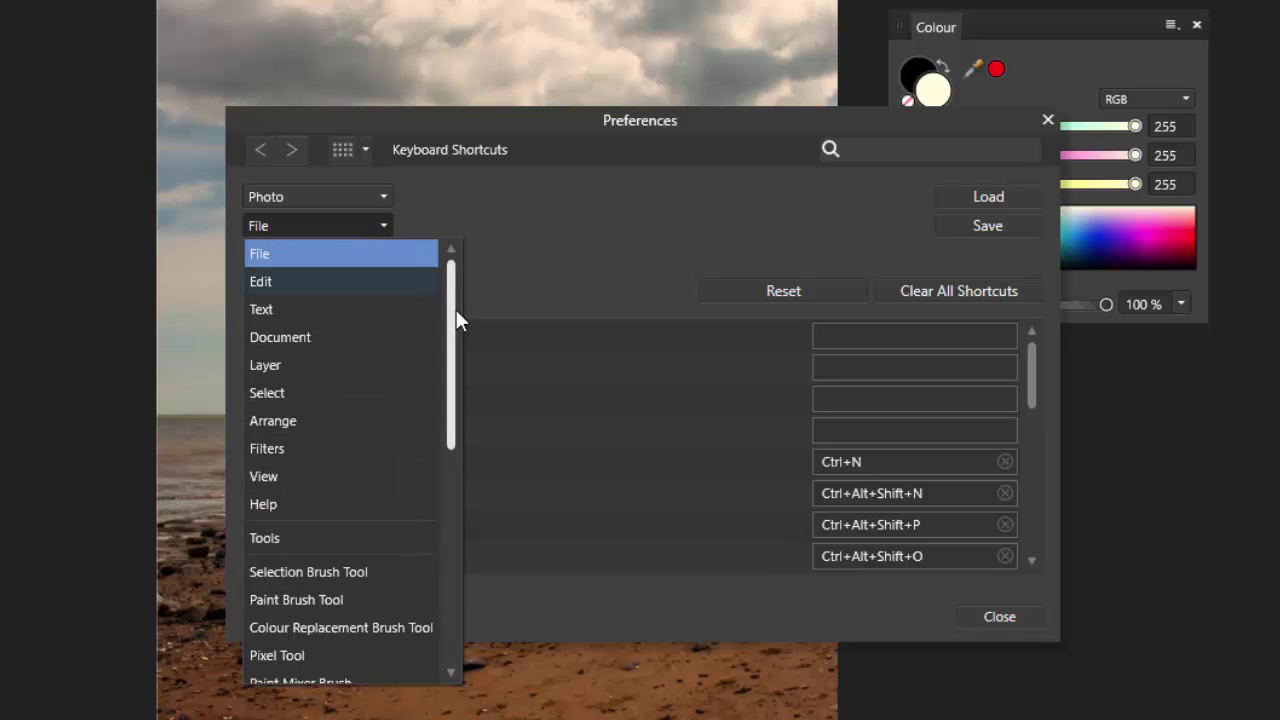
drag(456, 313, 434, 572)
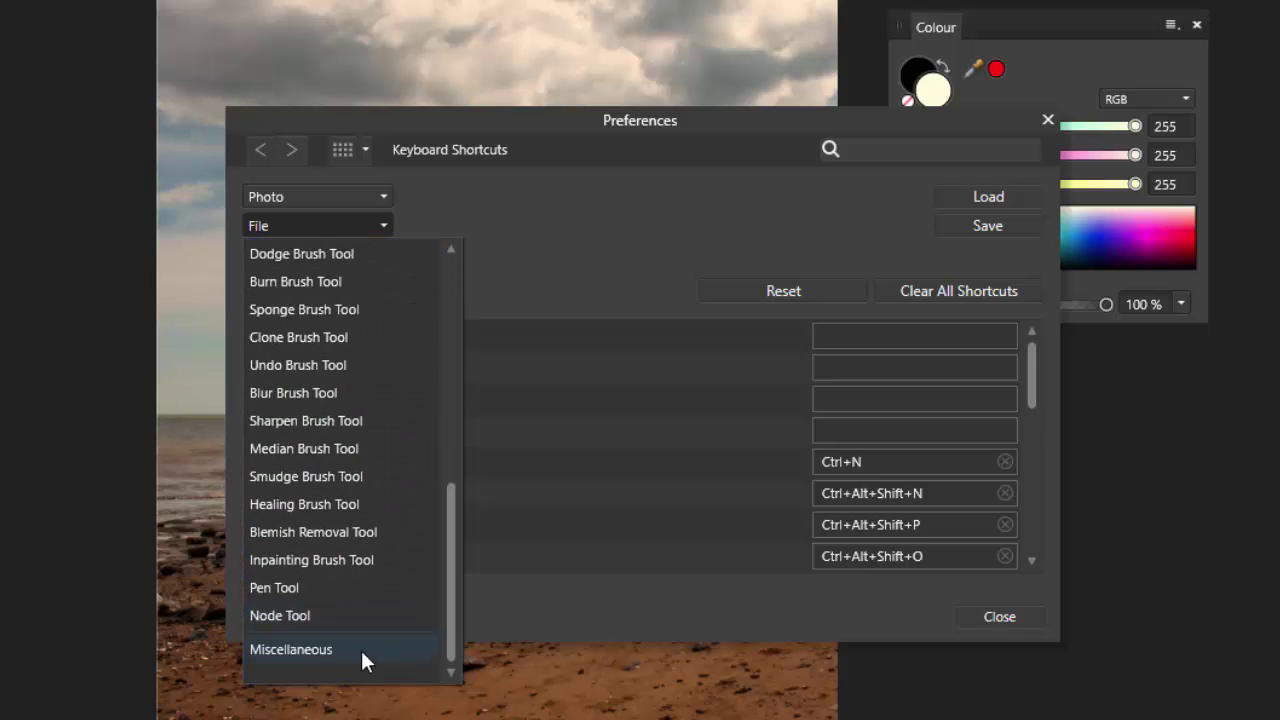
click(309, 648)
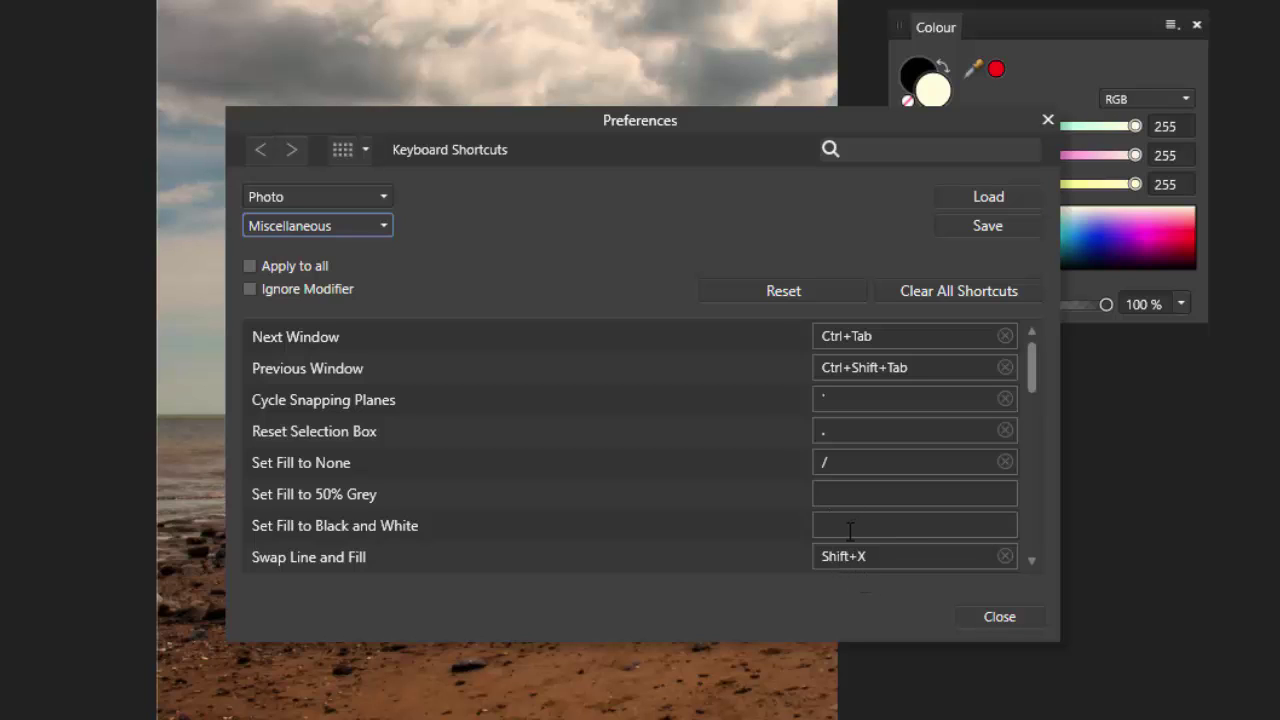
click(839, 525)
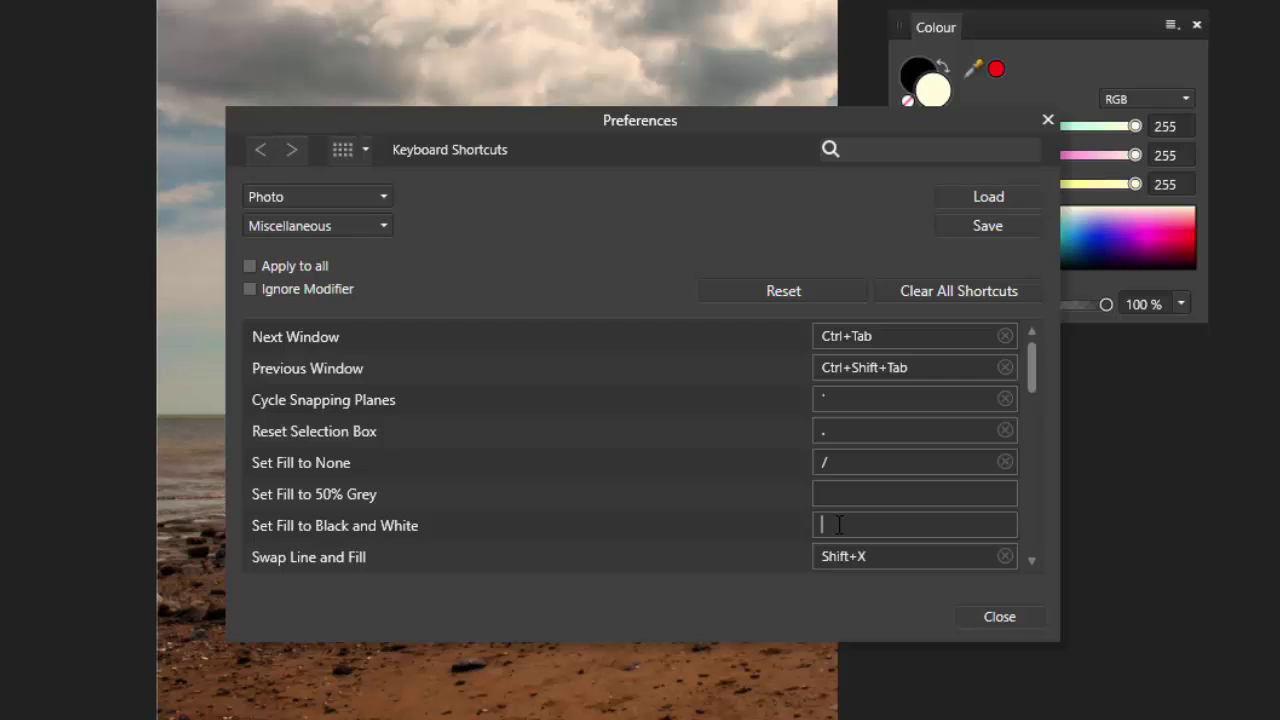
key(alt+x)
click(999, 618)
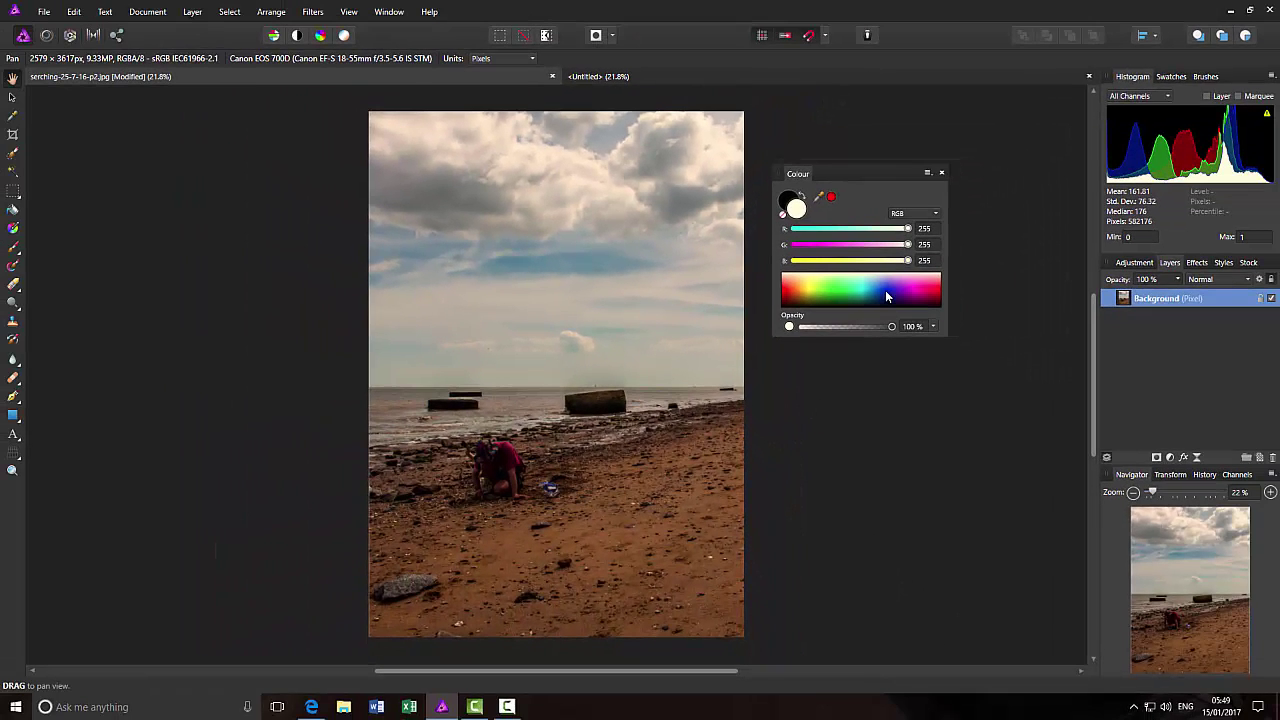
Pick a test blue, reset to black and white, and re-dock the Colour panel
click(886, 293)
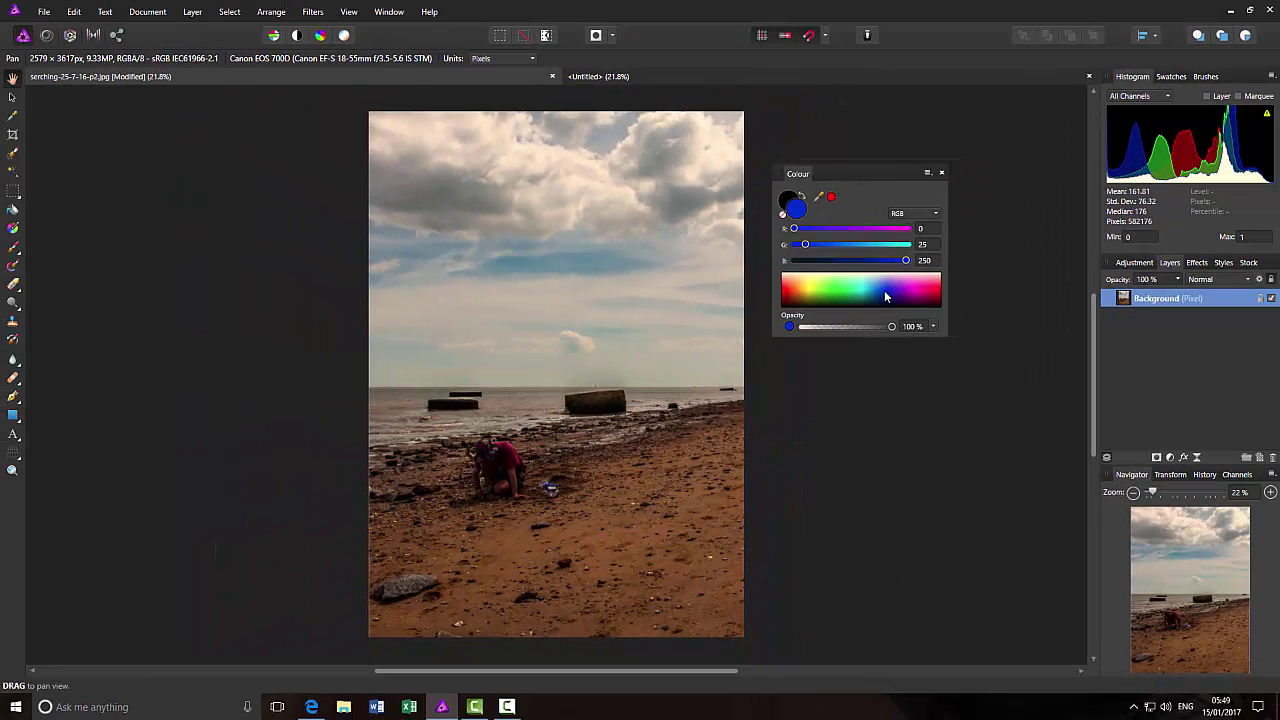
key(d)
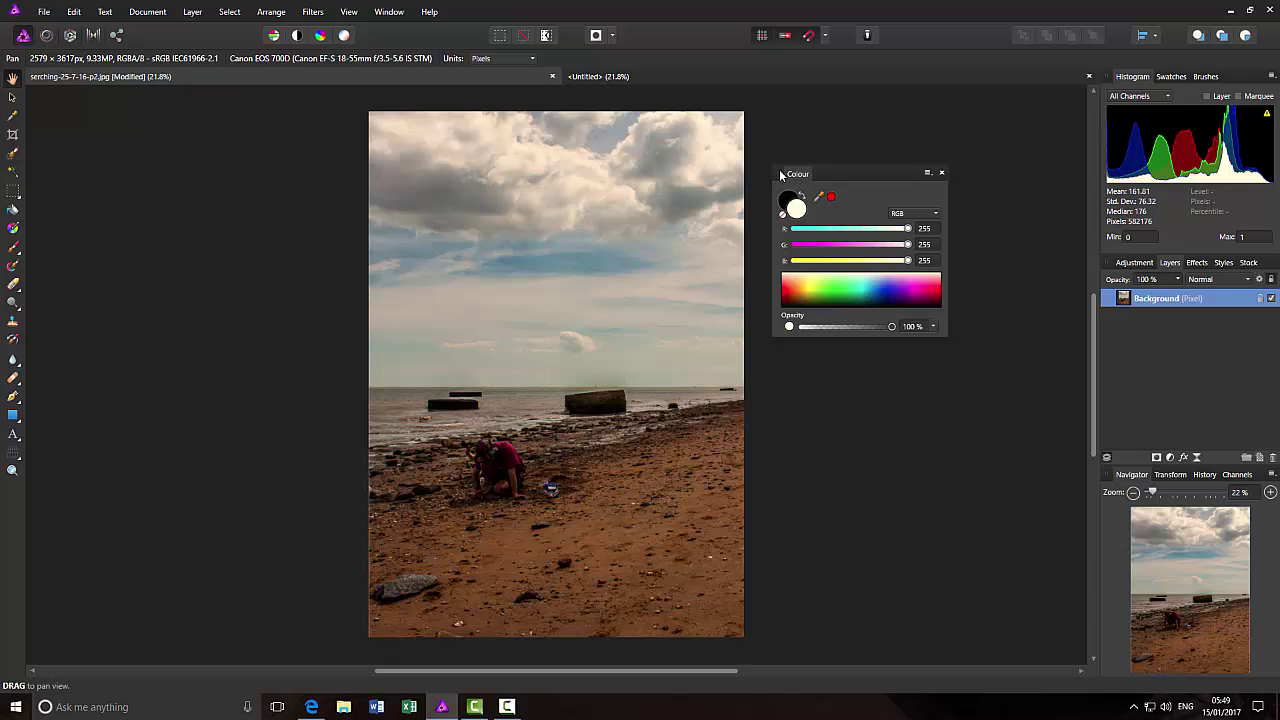
drag(787, 176, 1108, 73)
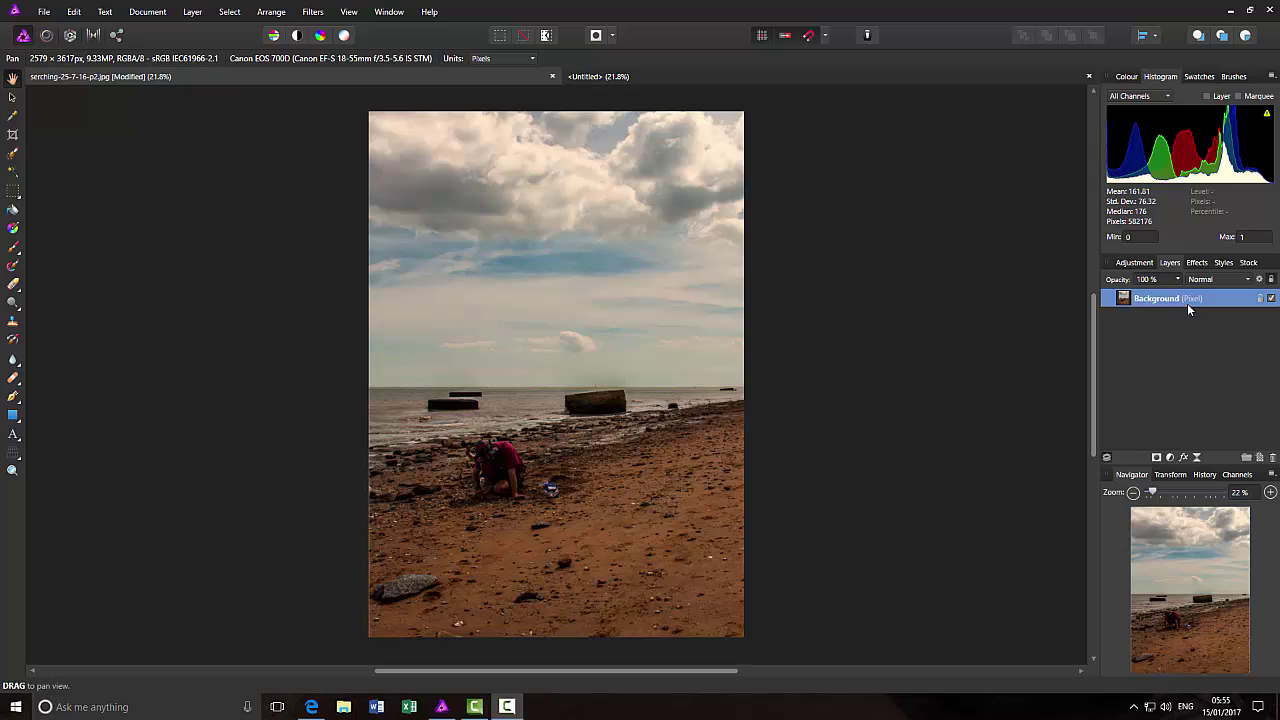
Duplicate the Background layer from its context menu and show the Adjustment panel
right_click(1163, 302)
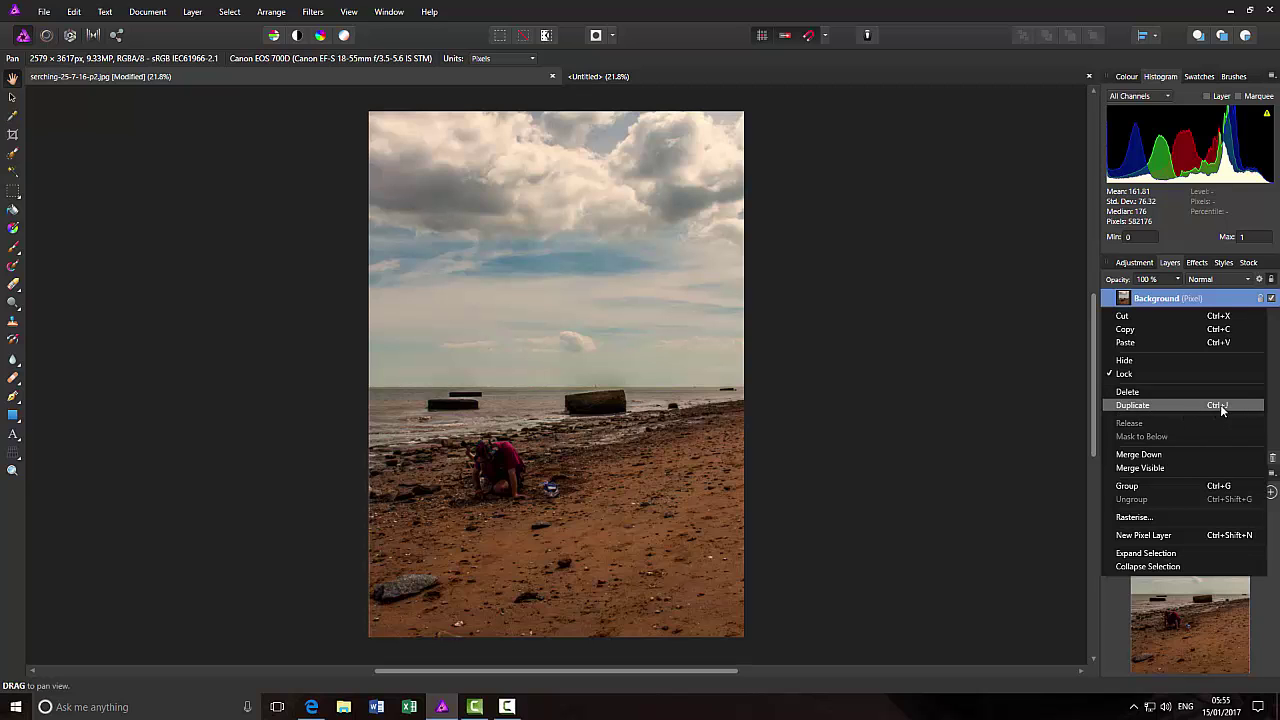
click(1181, 404)
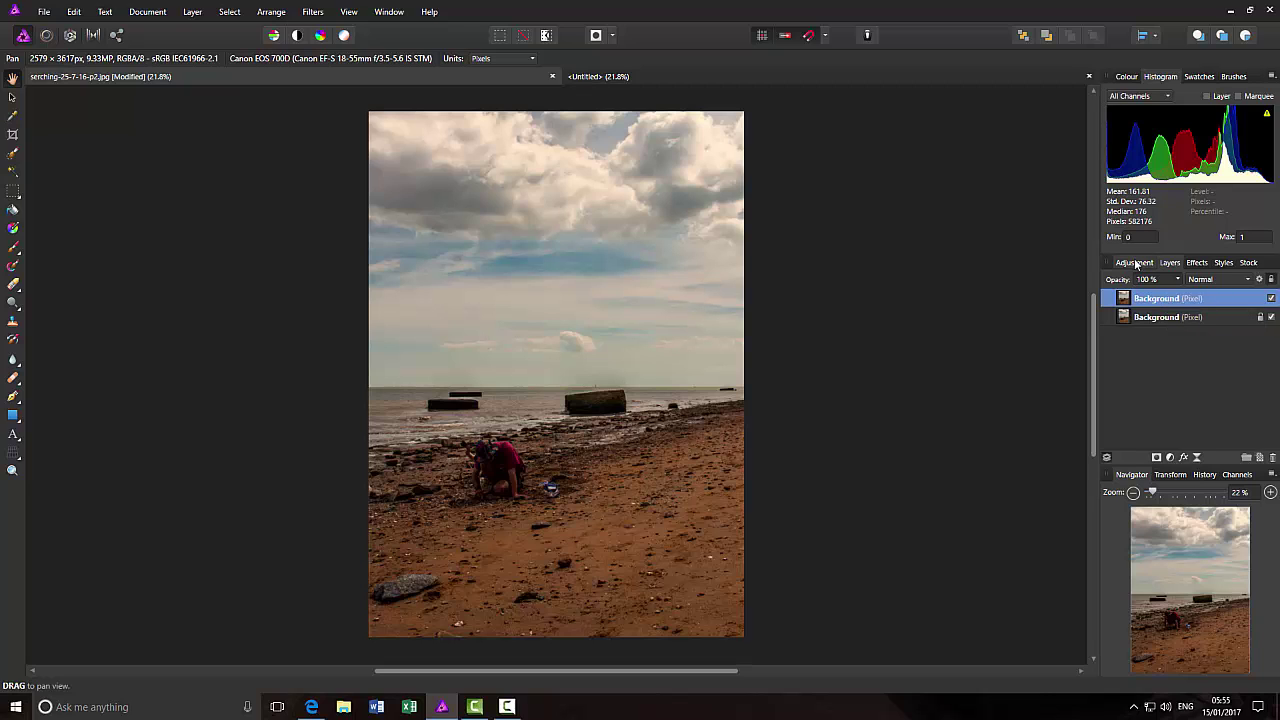
click(1136, 263)
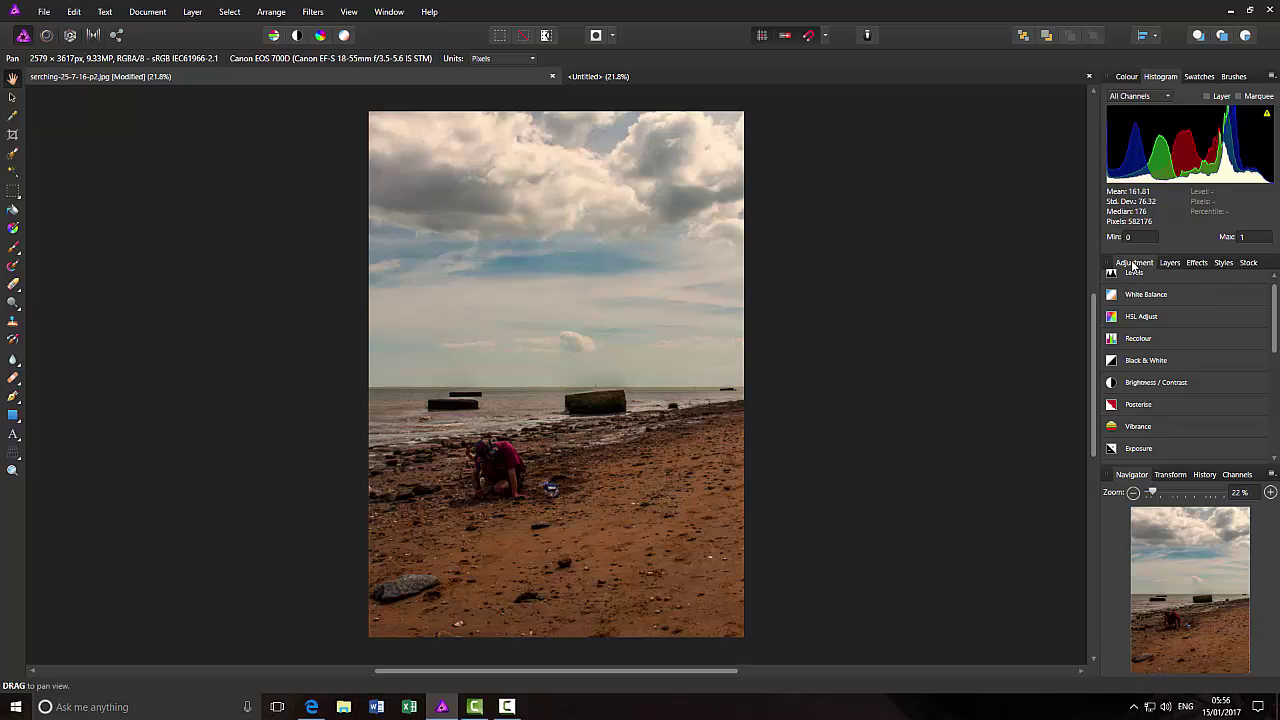
Add an HSL adjustment with Saturation Shift 43% and Luminosity -1%
click(1150, 318)
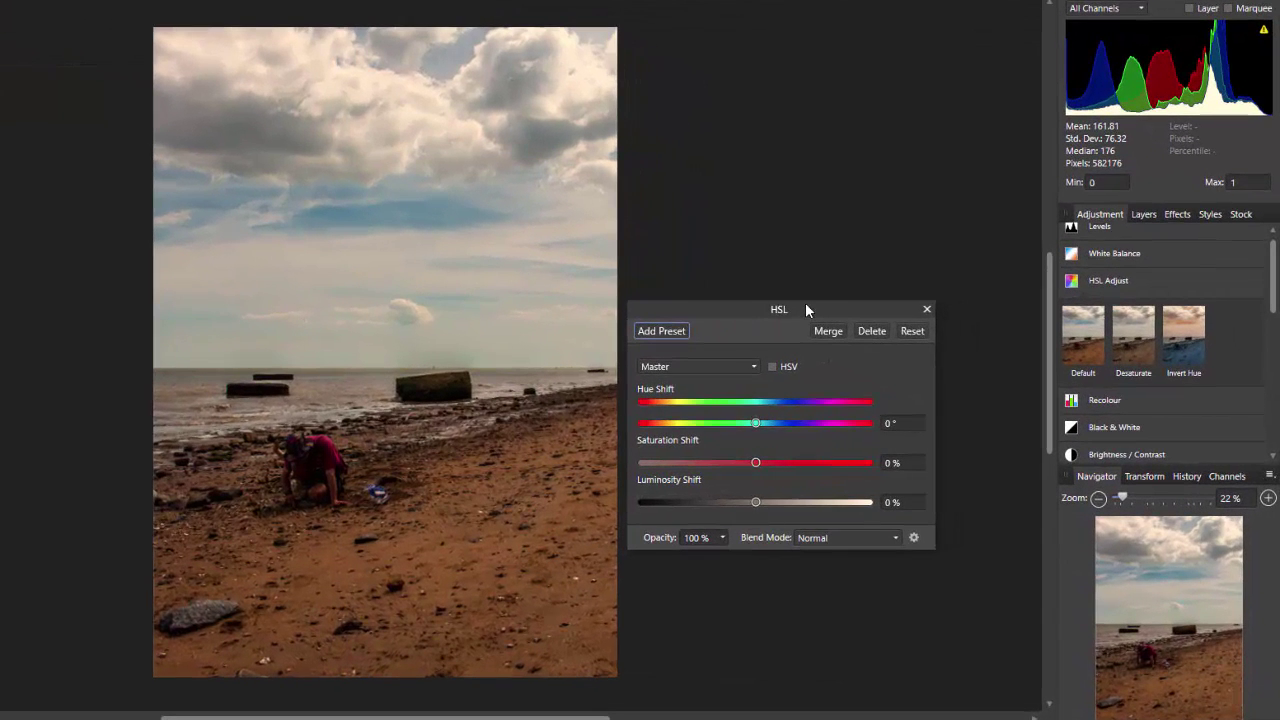
drag(806, 304, 800, 265)
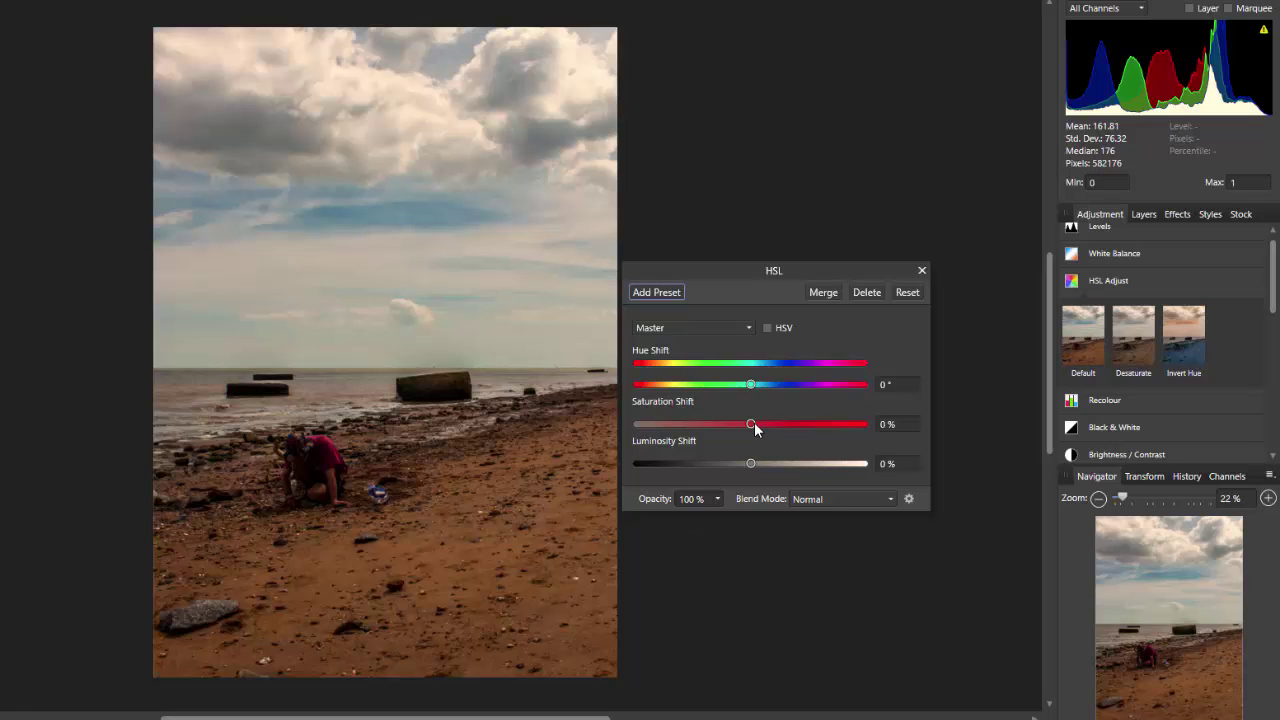
drag(755, 422, 797, 428)
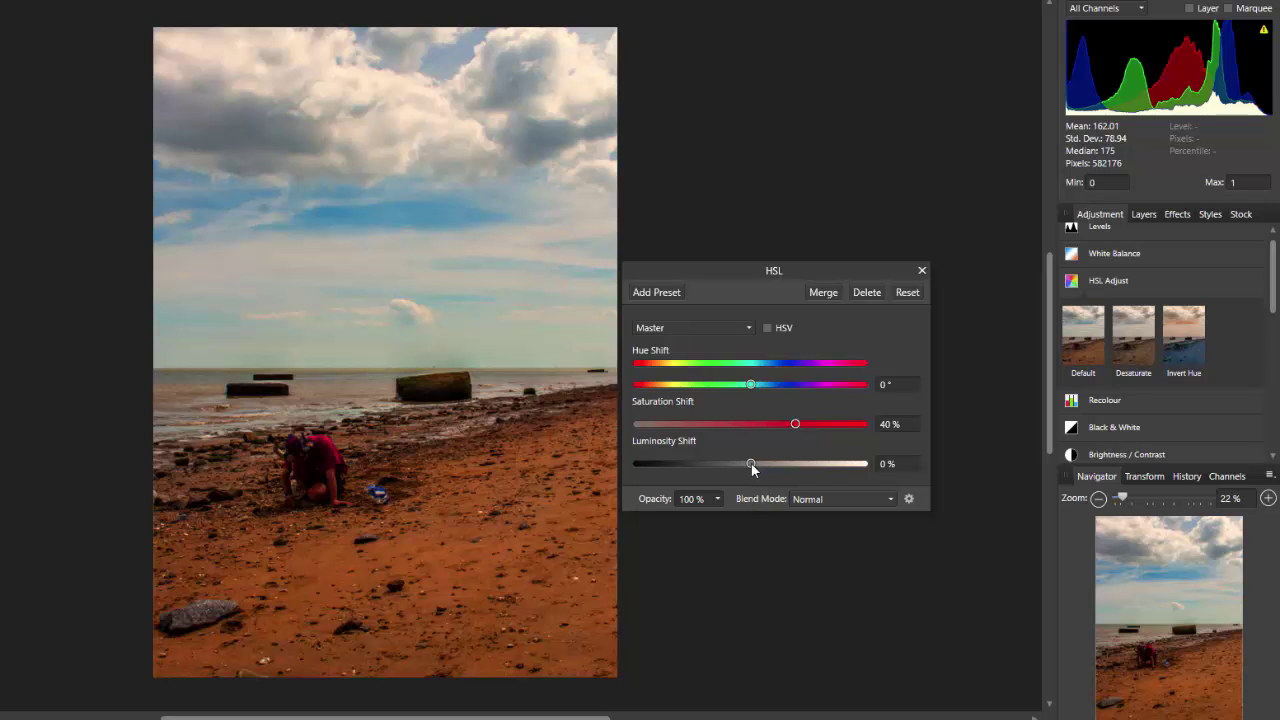
mouse_move(752, 465)
mouse_down()
mouse_move(731, 465)
mouse_move(773, 465)
mouse_move(746, 463)
mouse_up()
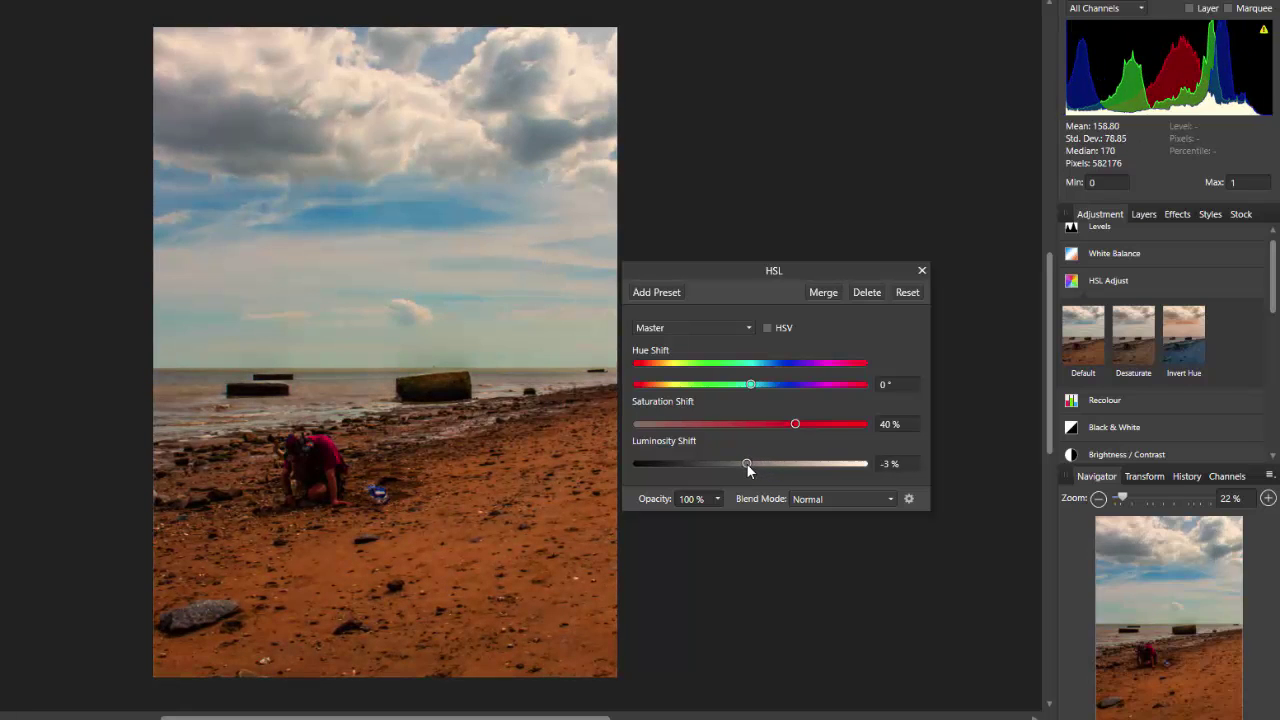
drag(748, 466, 751, 466)
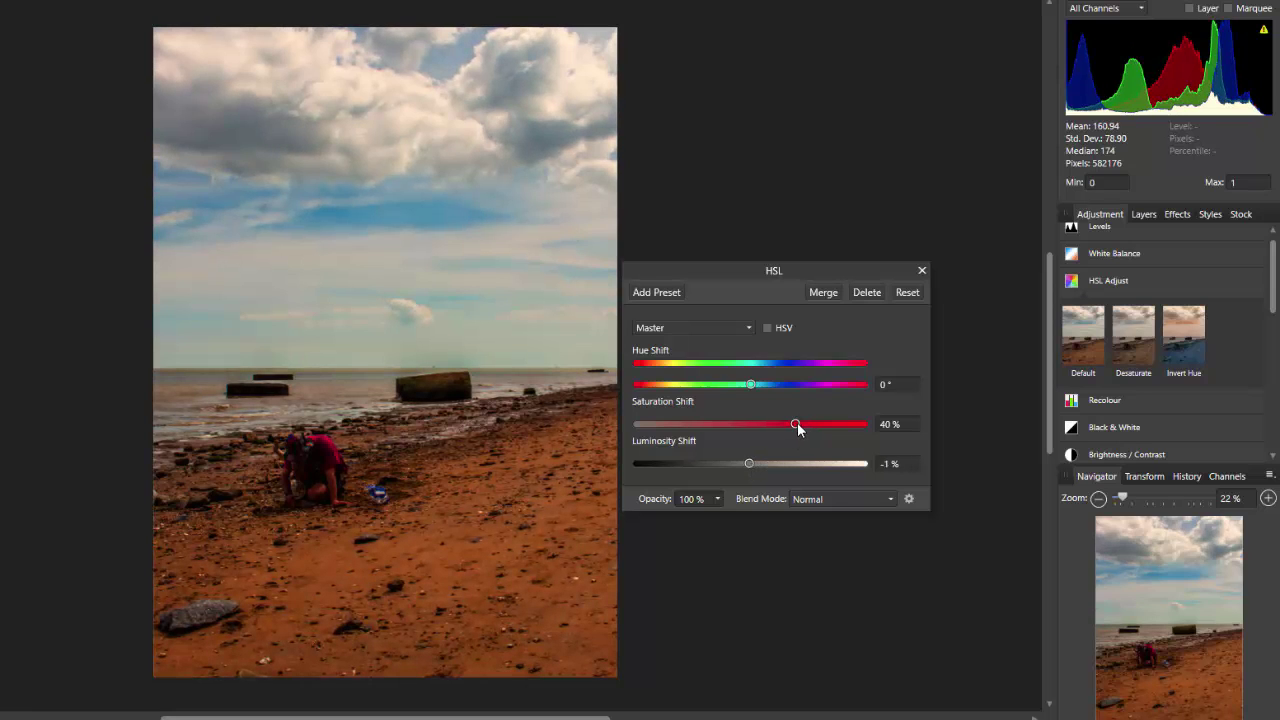
drag(797, 425, 800, 424)
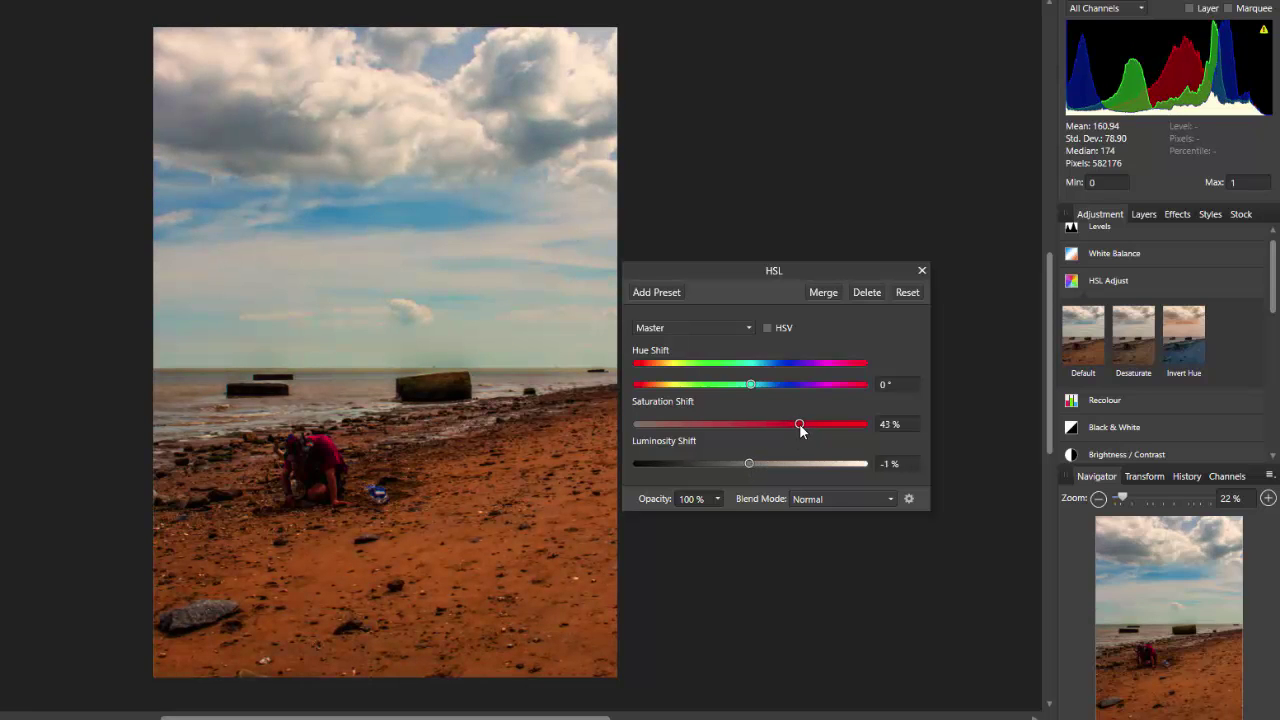
Close the HSL dialog and duplicate the Background layer with Ctrl+J
click(921, 272)
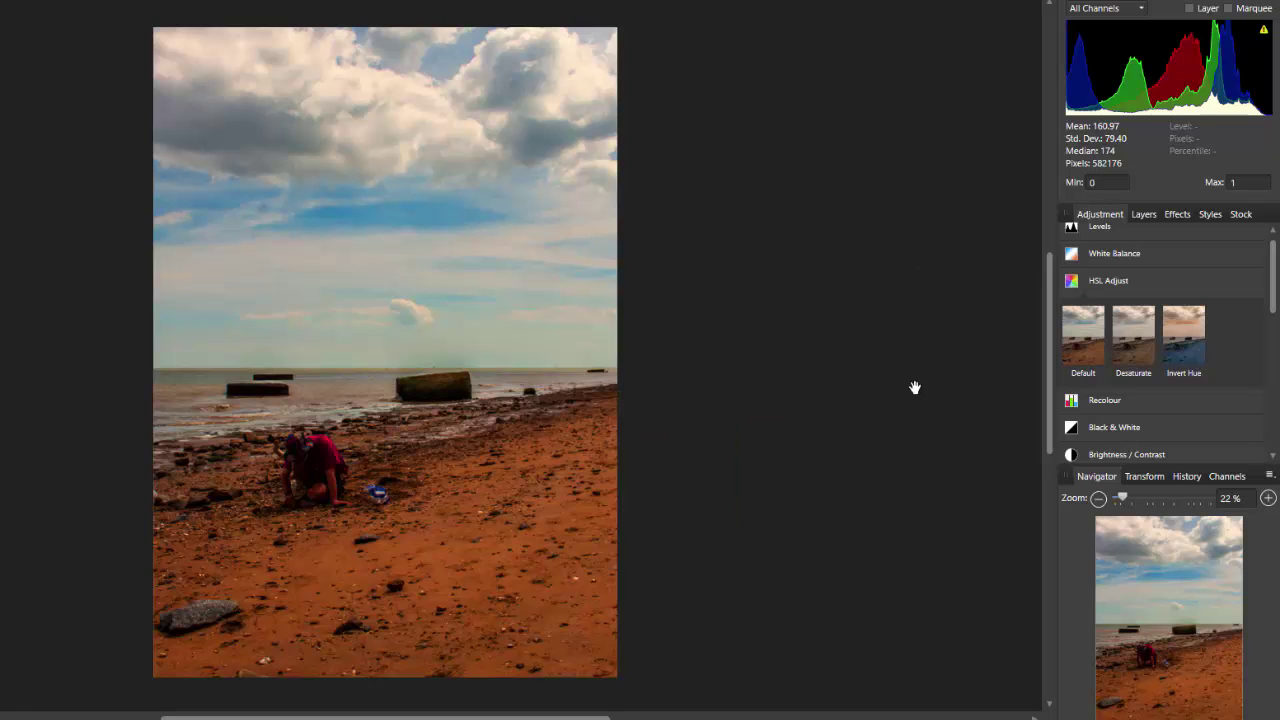
click(1143, 214)
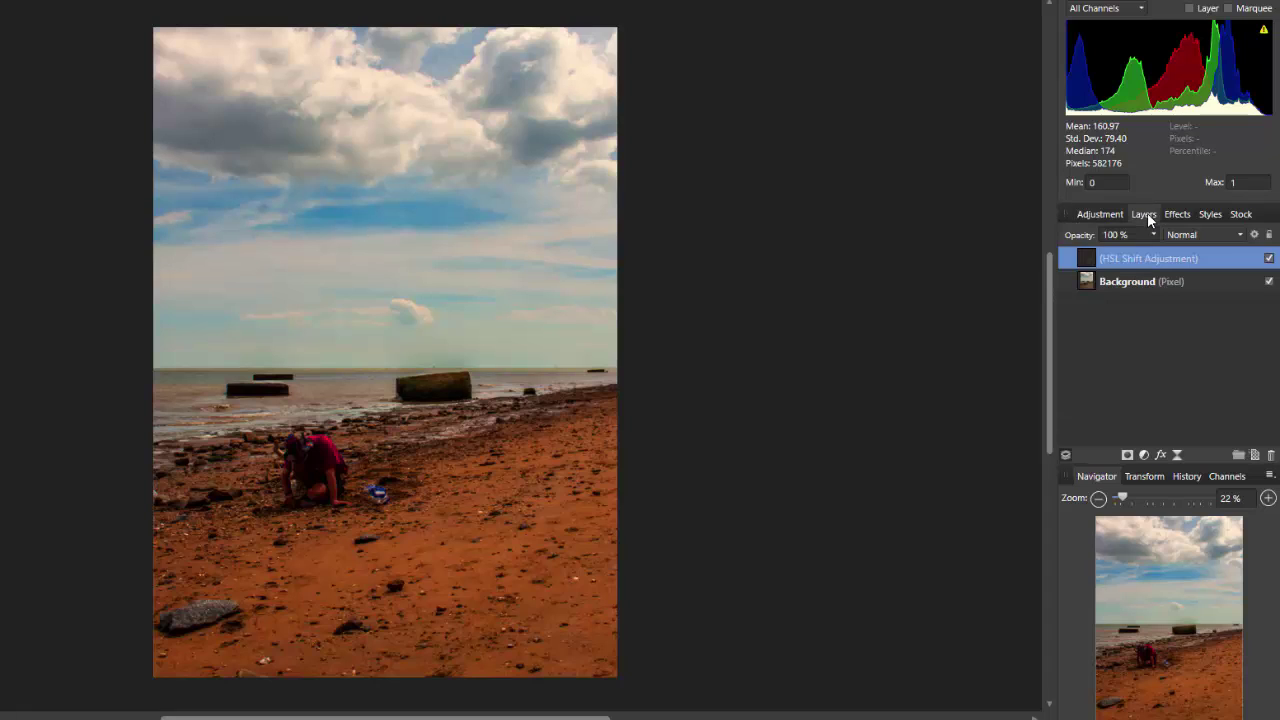
key(ctrl+j)
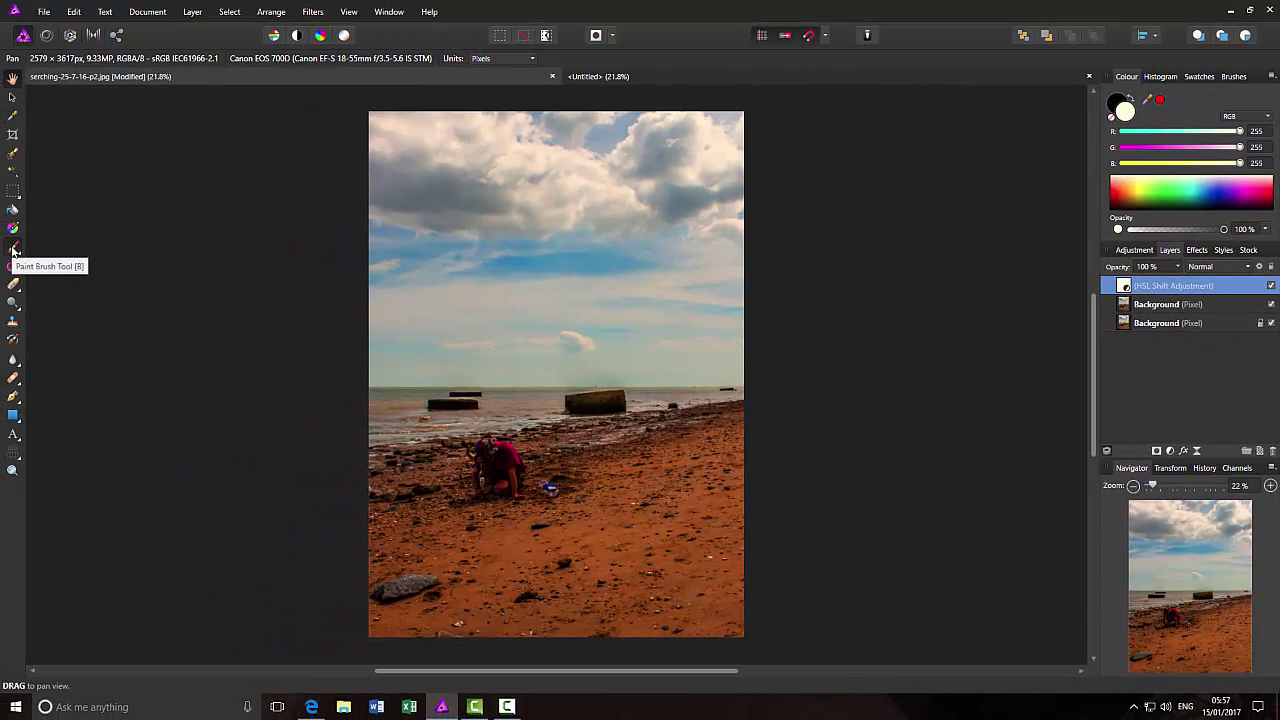
Select the Paint Brush Tool and raise its hardness to about 52%
click(13, 250)
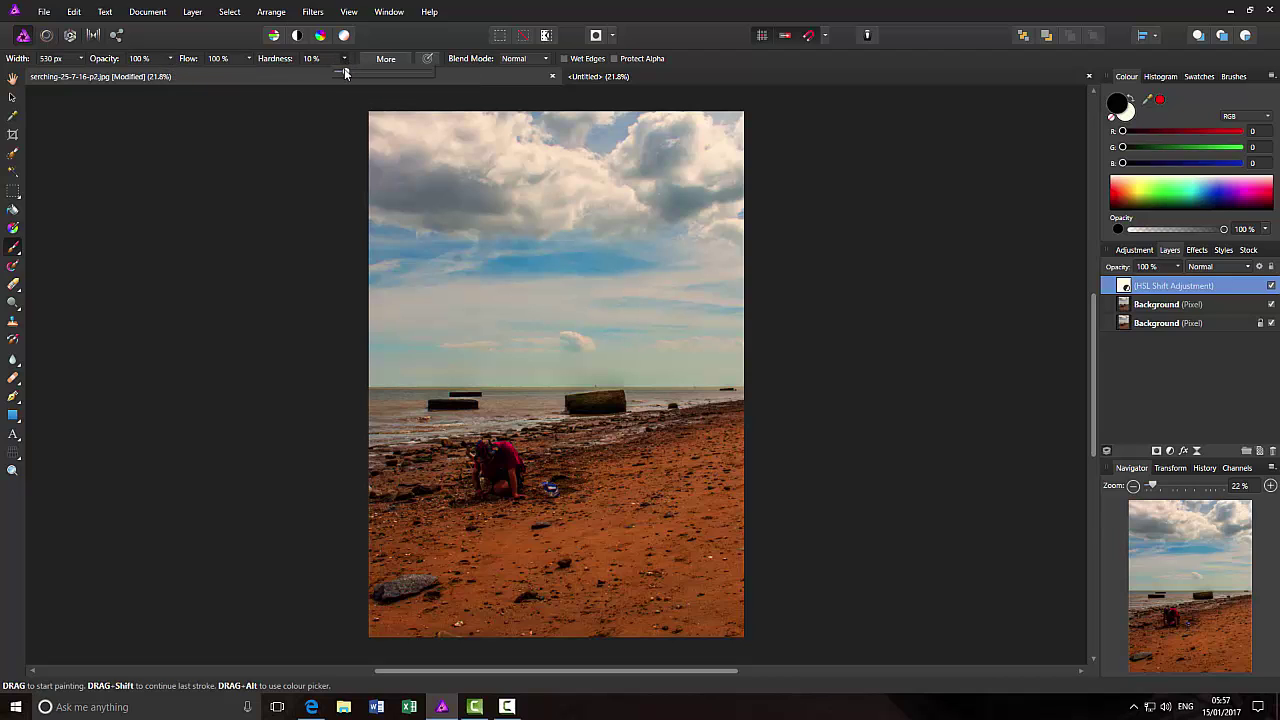
drag(349, 73, 380, 74)
Paint black over the sky and clouds on the HSL mask with a brush of about 1066 px
mouse_move(755, 210)
mouse_down()
mouse_move(695, 194)
mouse_move(708, 156)
mouse_move(622, 207)
mouse_move(610, 173)
mouse_move(765, 136)
mouse_move(679, 168)
mouse_move(557, 276)
mouse_move(668, 268)
mouse_move(637, 277)
mouse_move(506, 238)
mouse_move(649, 238)
mouse_move(645, 220)
mouse_move(586, 205)
mouse_move(578, 235)
mouse_move(520, 180)
mouse_move(562, 143)
mouse_move(356, 141)
mouse_move(704, 154)
mouse_move(620, 141)
mouse_move(598, 196)
mouse_up()
key(bracketright)
key(bracketright)
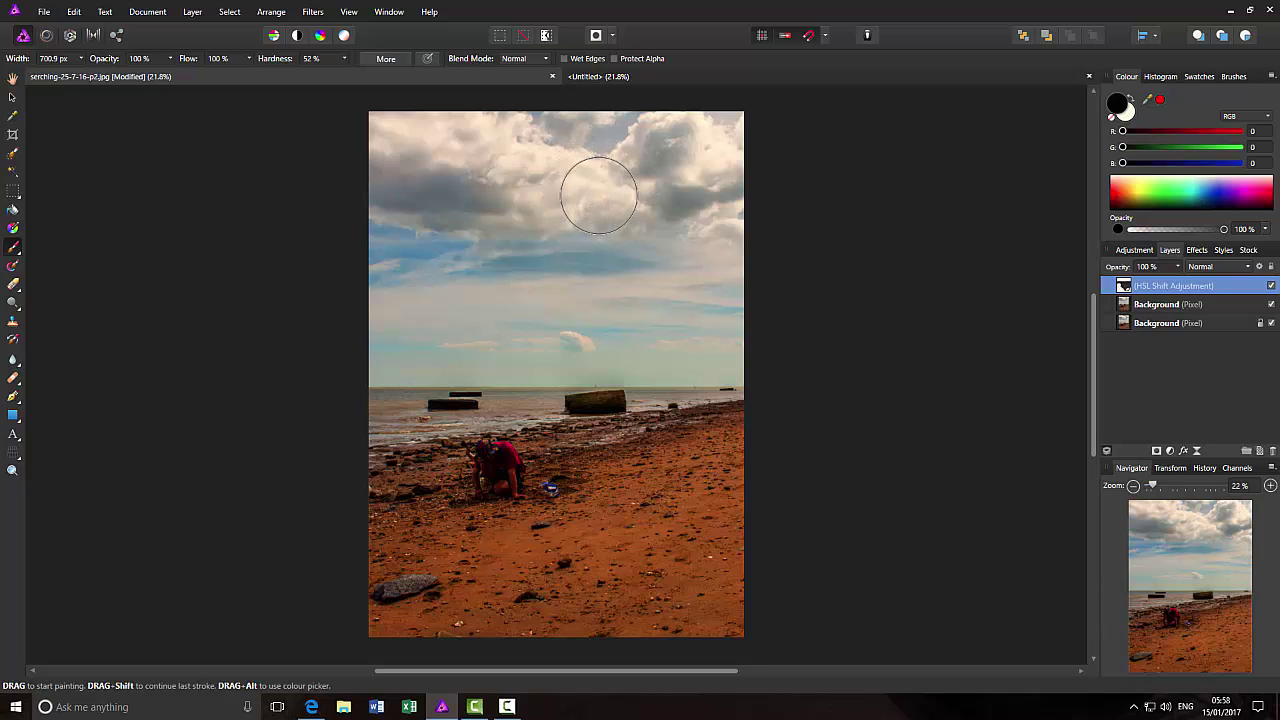
key(bracketright)
key(bracketright)
key(bracketright)
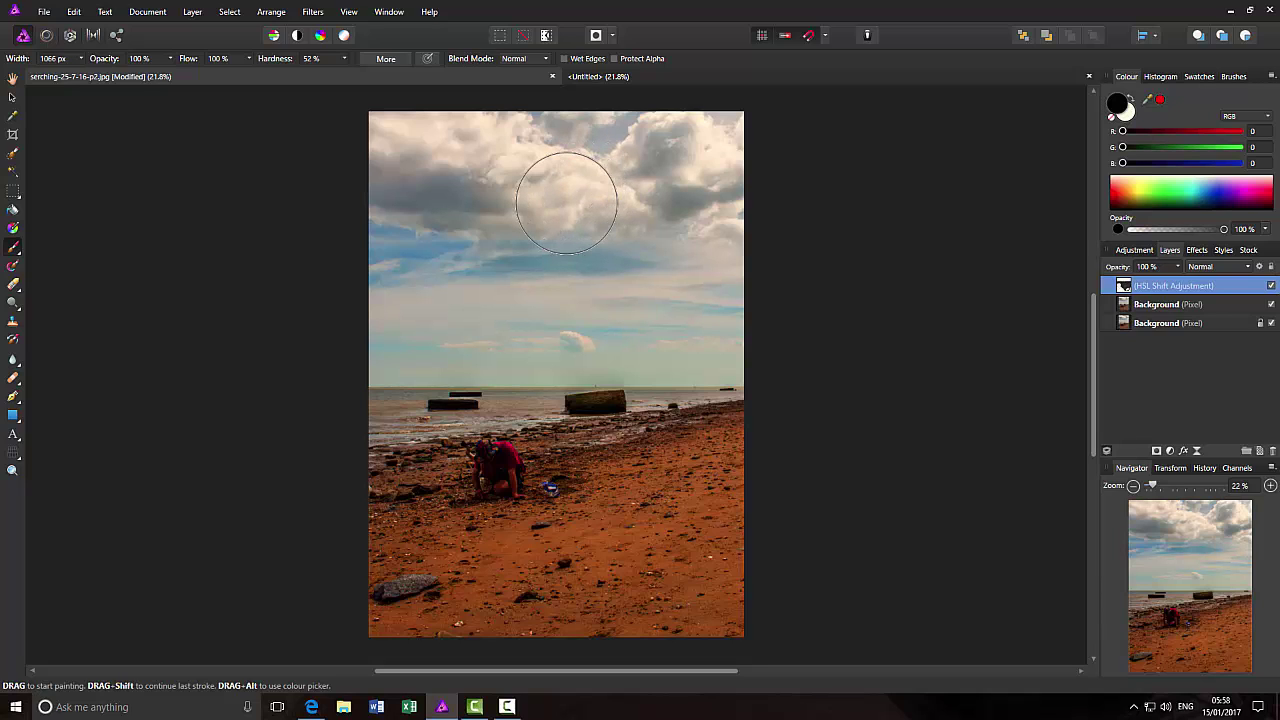
key(bracketright)
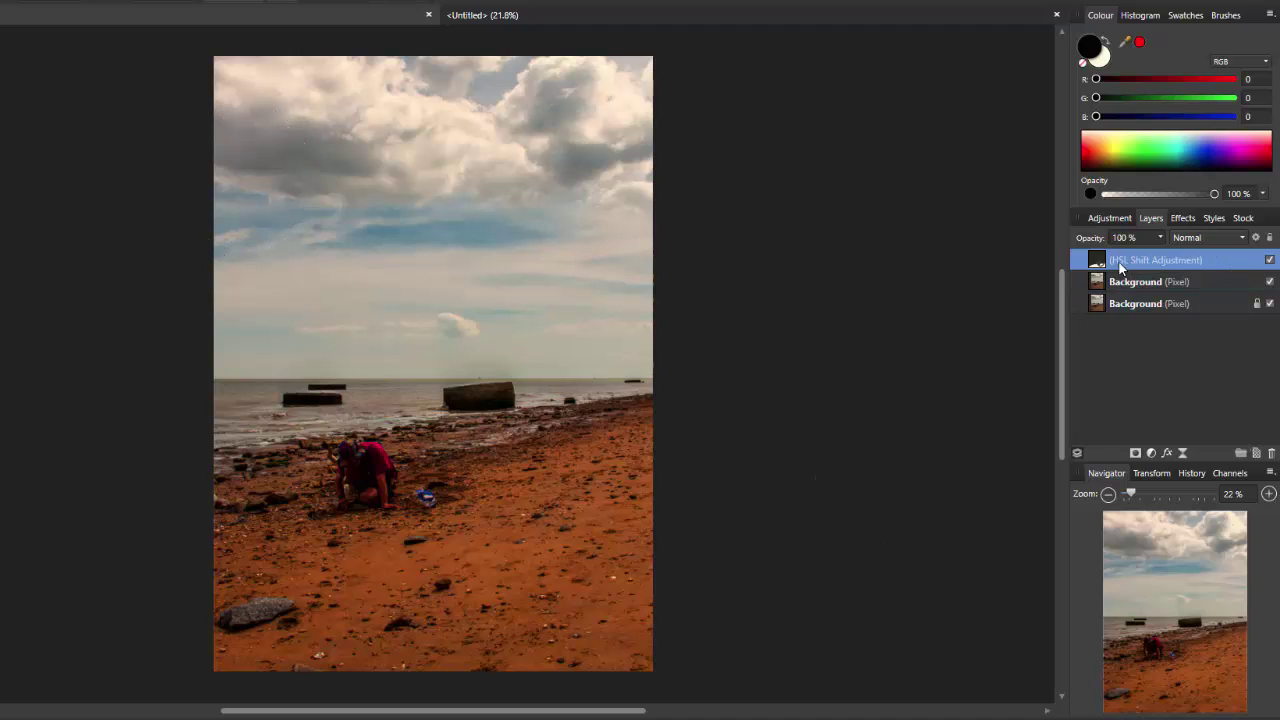
drag(1118, 262, 1094, 276)
click(1269, 261)
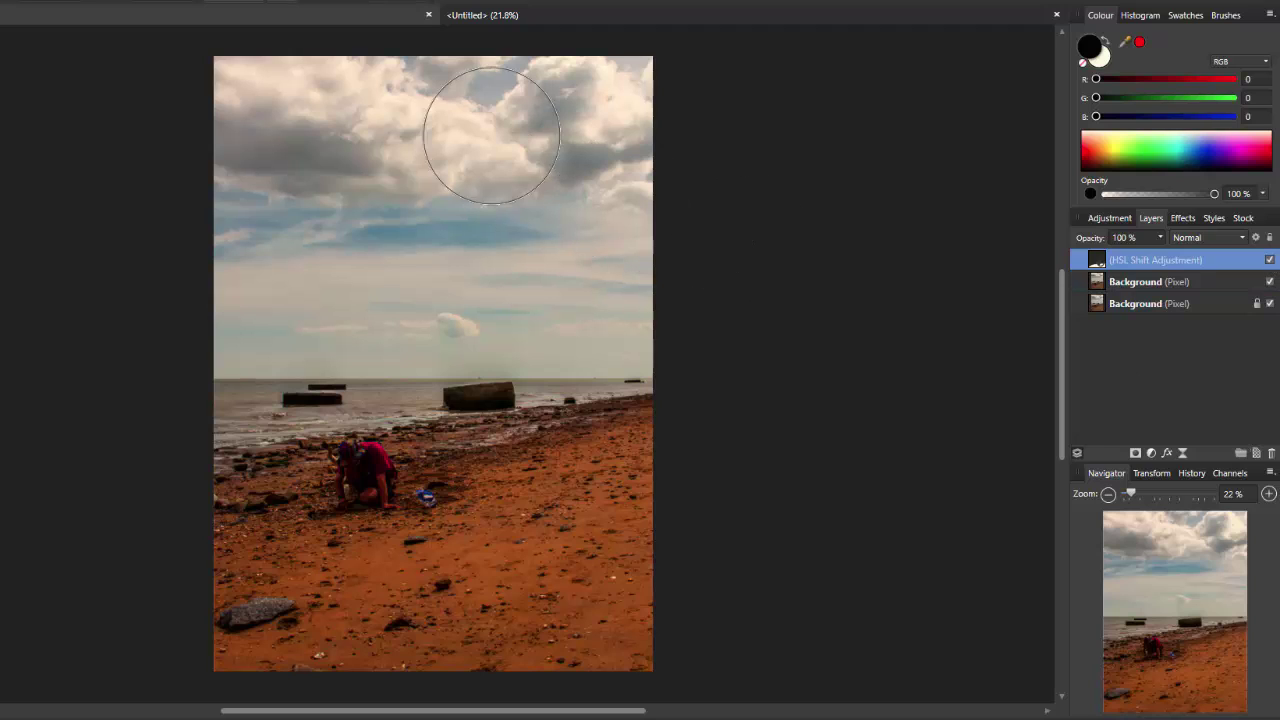
Toggle the HSL layer's visibility to compare the sand with and without the boost
click(1270, 261)
click(1270, 261)
click(1270, 261)
click(1269, 260)
Select the duplicated Background layer and add a new HSL Adjust adjustment
click(1209, 281)
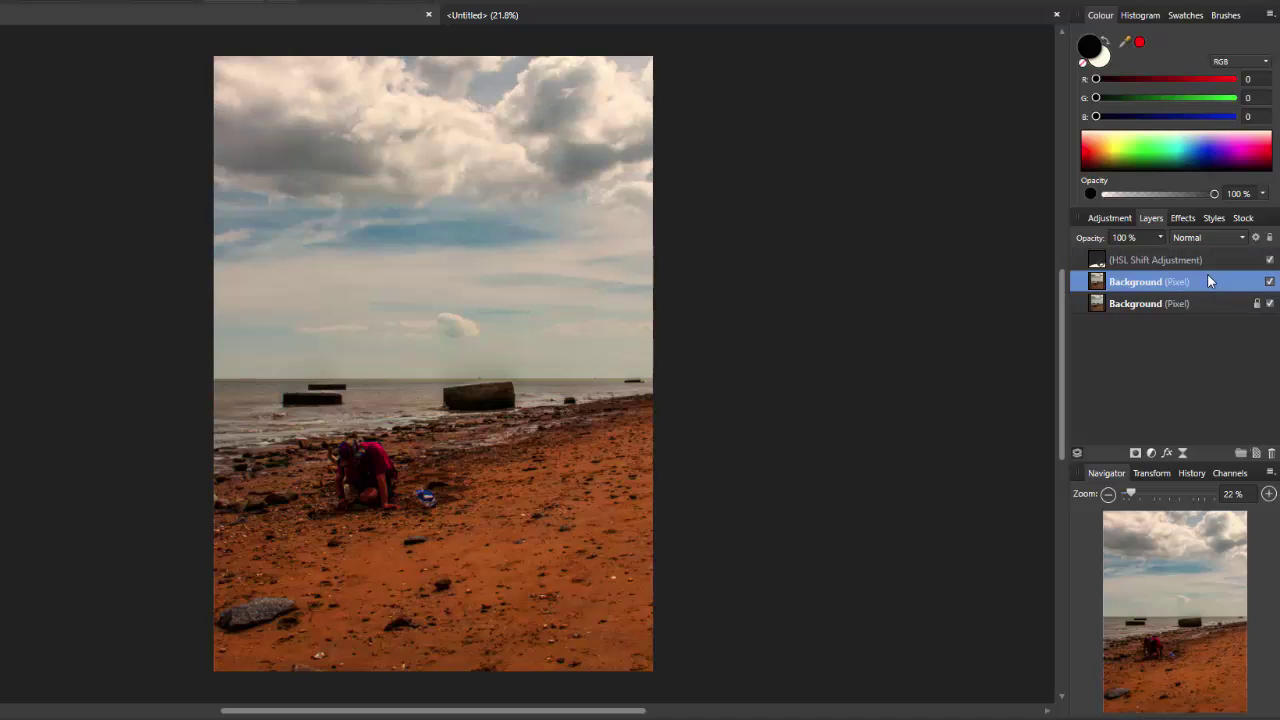
click(1110, 218)
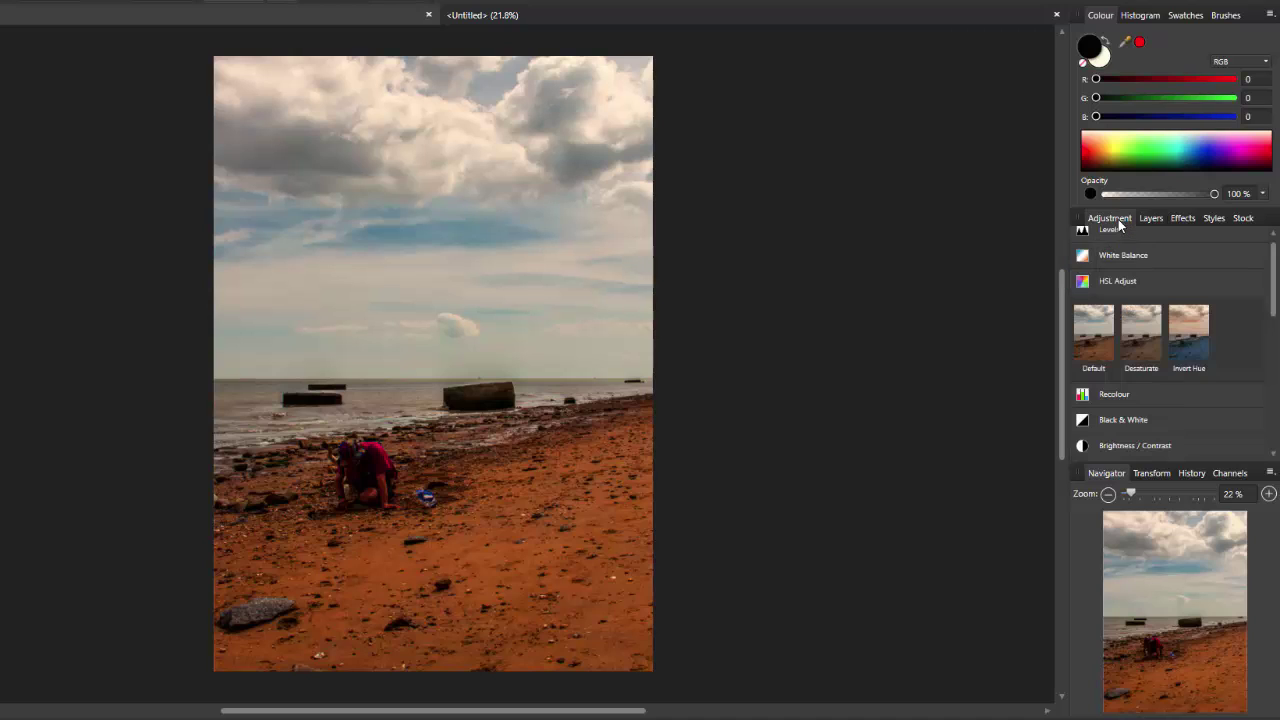
click(1162, 275)
Add an HSL adjustment with hue -125°, saturation 25% and luminosity -11%, then close its settings
click(1139, 283)
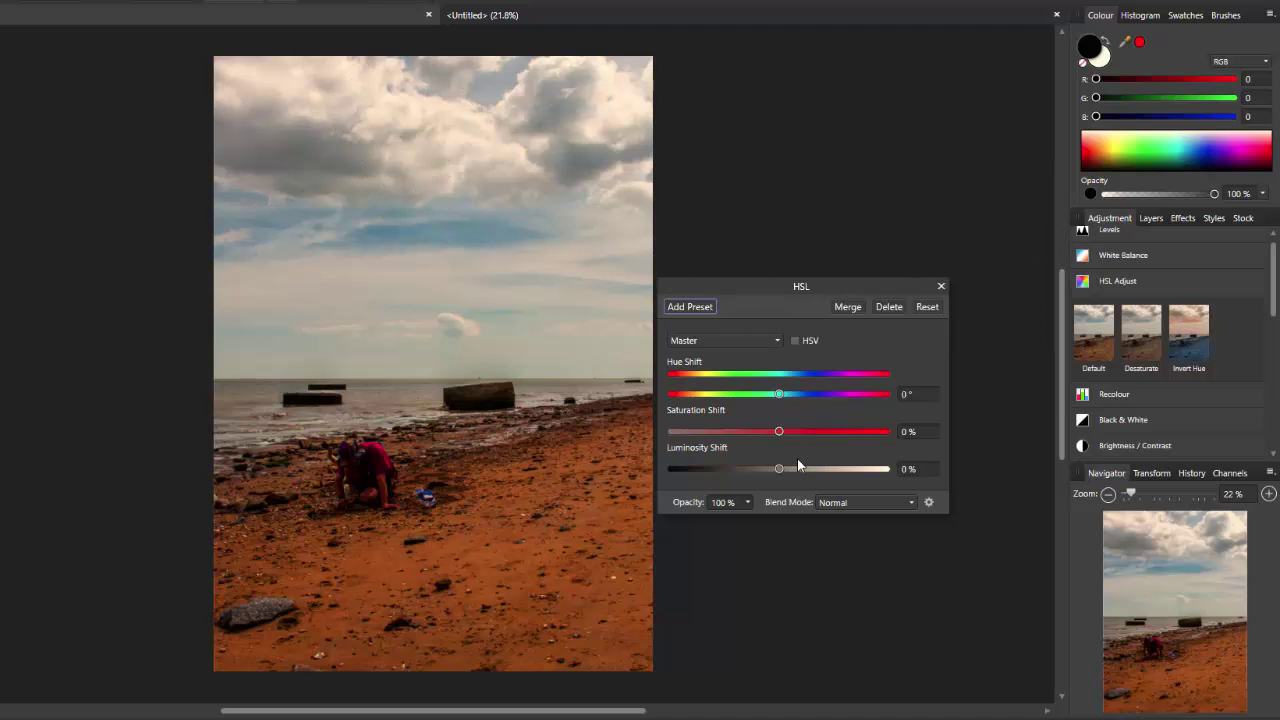
click(778, 430)
drag(781, 430, 813, 432)
drag(780, 393, 705, 400)
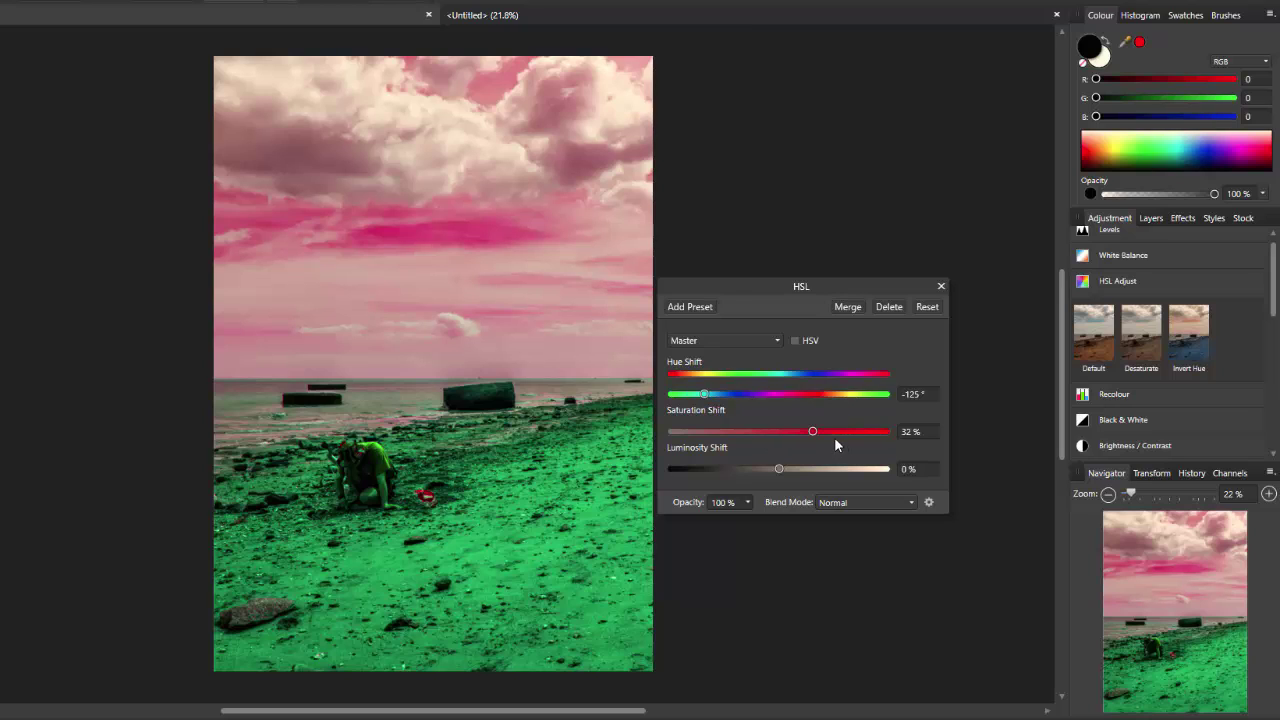
drag(814, 430, 823, 432)
drag(818, 439, 765, 463)
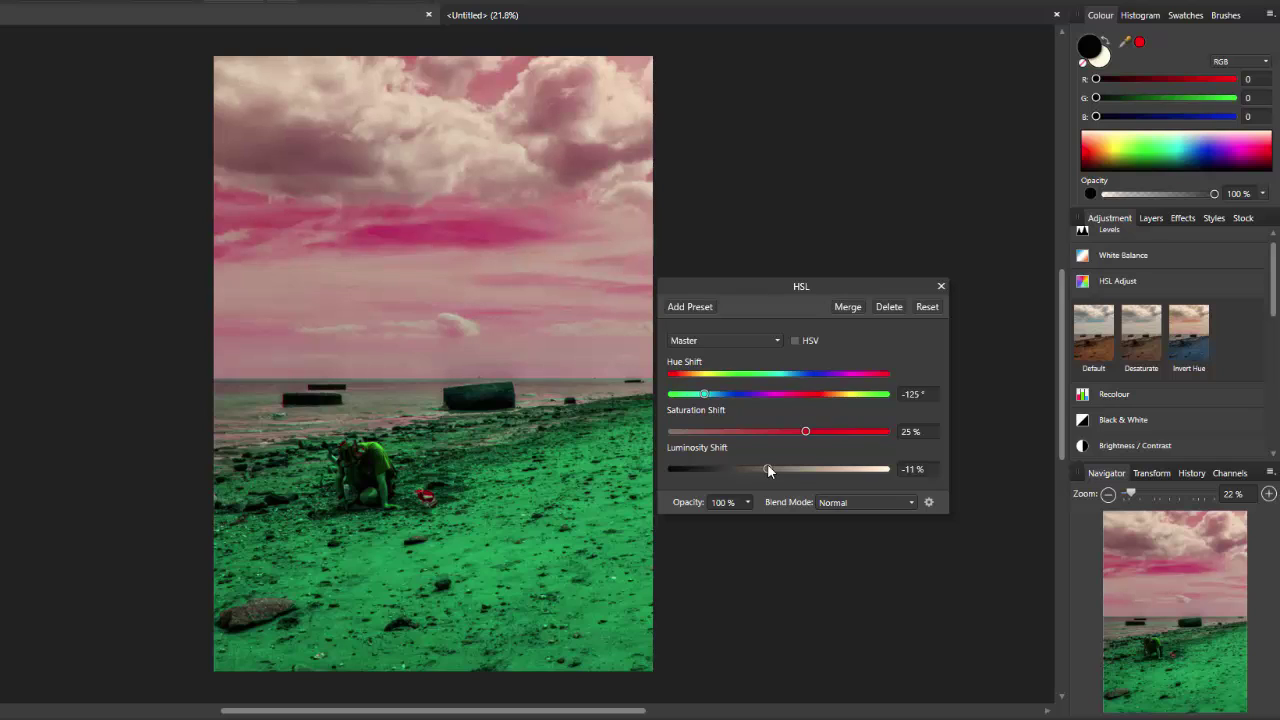
click(941, 287)
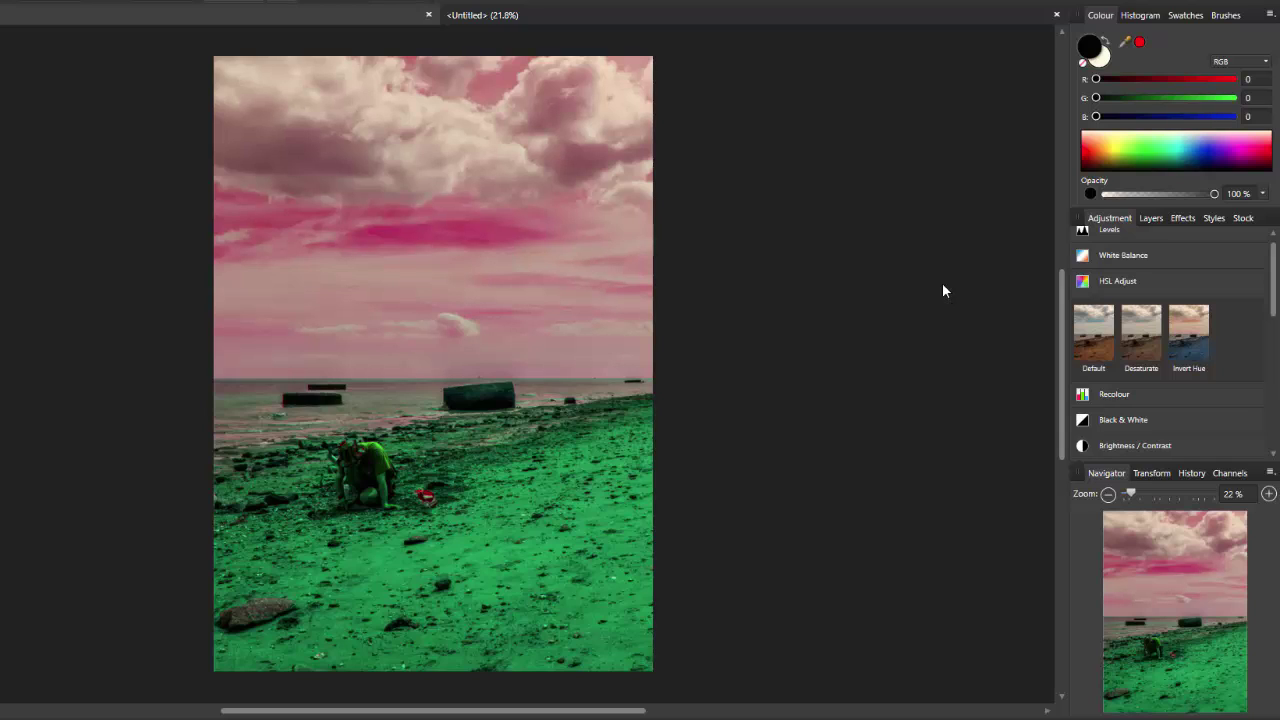
Paint the pink HSL shift off the sand and sea, and set the layer's opacity to 63%
click(1150, 218)
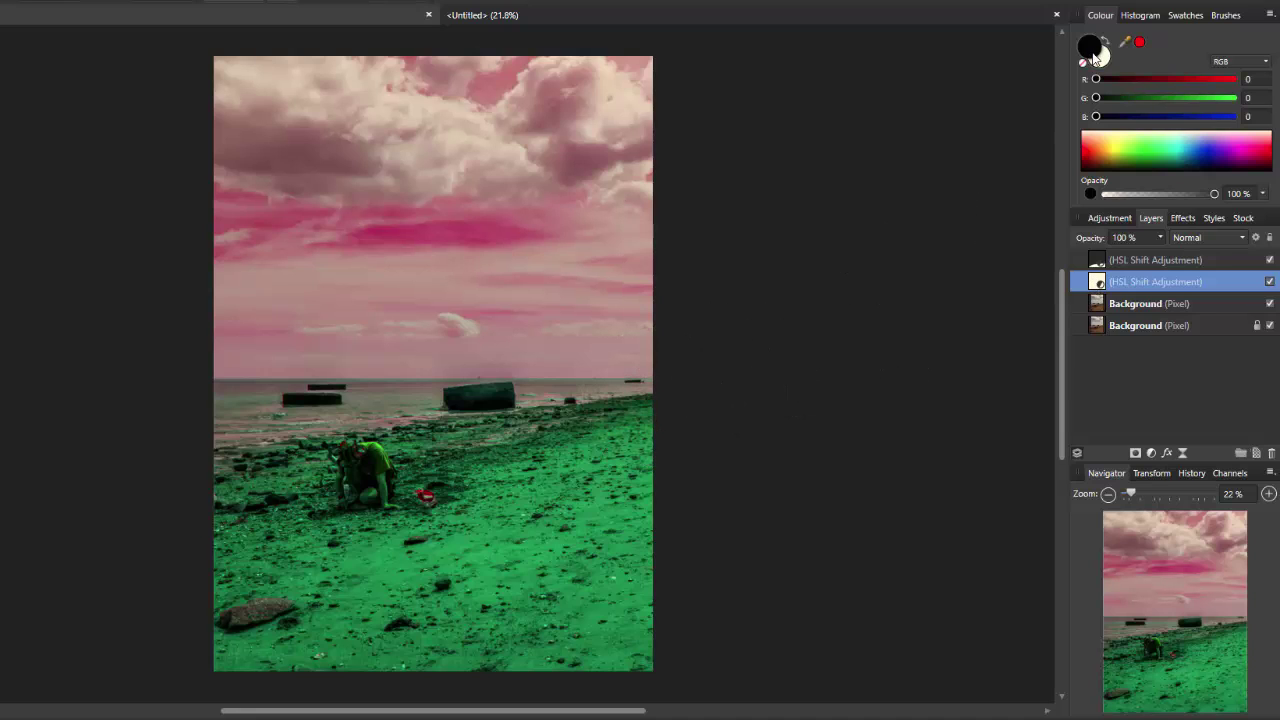
mouse_move(596, 586)
mouse_down()
mouse_move(644, 630)
mouse_move(327, 646)
mouse_move(445, 624)
mouse_move(201, 591)
mouse_move(387, 543)
mouse_move(690, 551)
mouse_move(489, 528)
mouse_move(618, 488)
mouse_move(569, 487)
mouse_move(576, 473)
mouse_move(602, 482)
mouse_move(334, 531)
mouse_move(304, 507)
mouse_move(332, 482)
mouse_move(228, 454)
mouse_move(657, 446)
mouse_move(551, 466)
mouse_move(414, 458)
mouse_move(467, 448)
mouse_move(205, 451)
mouse_move(360, 456)
mouse_move(360, 561)
mouse_move(256, 622)
mouse_move(450, 622)
mouse_move(682, 528)
mouse_move(674, 481)
mouse_move(656, 447)
mouse_move(223, 451)
mouse_move(226, 498)
mouse_move(634, 533)
mouse_move(277, 586)
mouse_move(523, 551)
mouse_move(466, 563)
mouse_move(277, 480)
mouse_move(629, 457)
mouse_up()
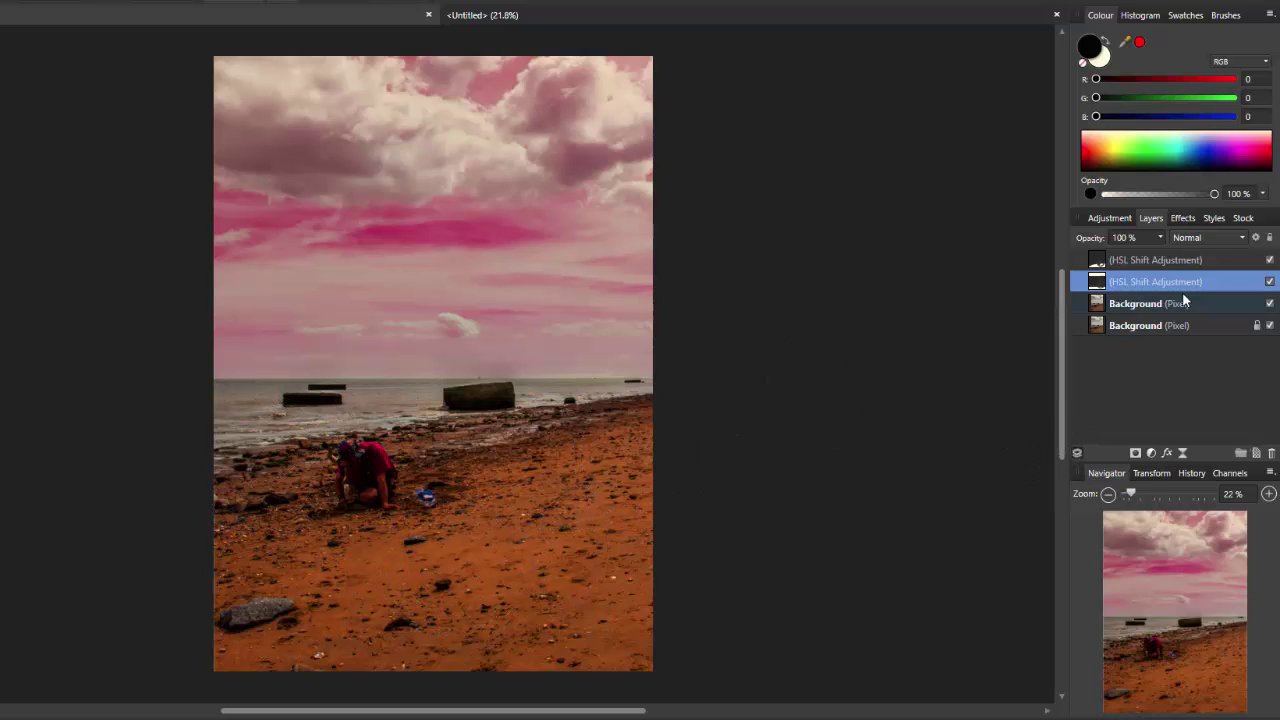
click(1162, 237)
drag(1165, 256, 1118, 263)
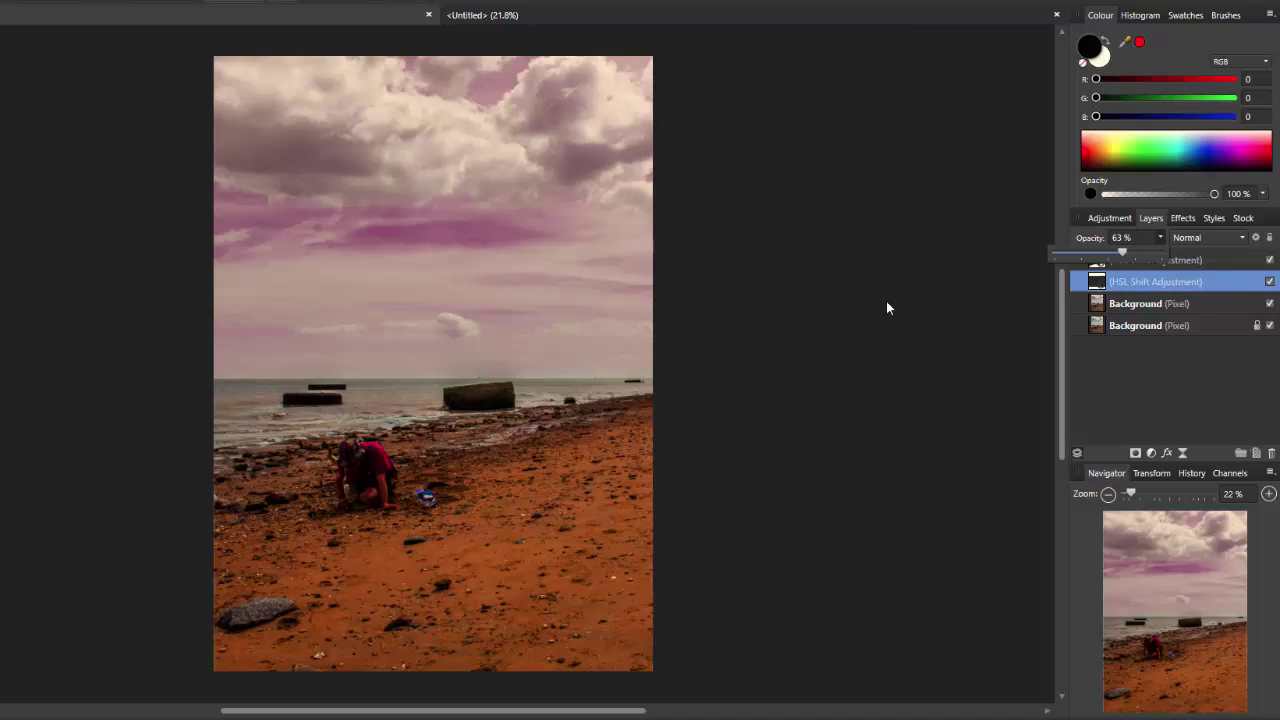
Select the duplicated Background layer and add another HSL adjustment from the Adjustments list
click(1164, 386)
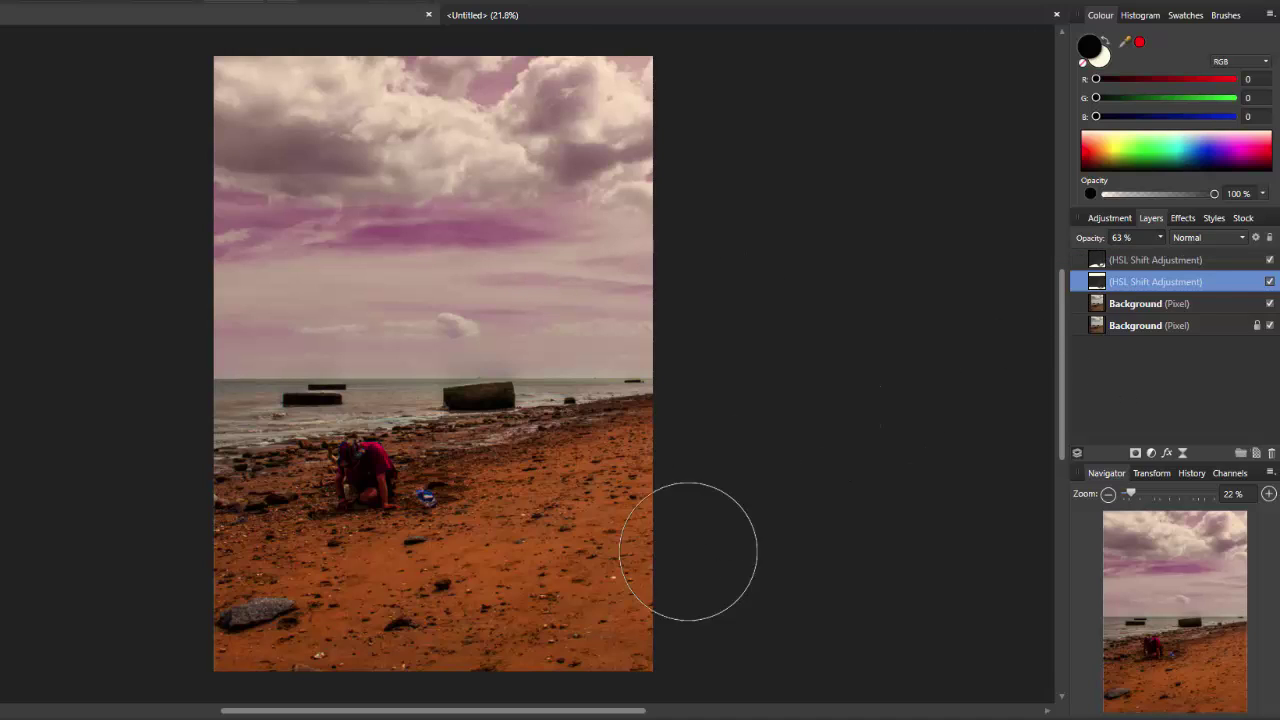
click(1177, 304)
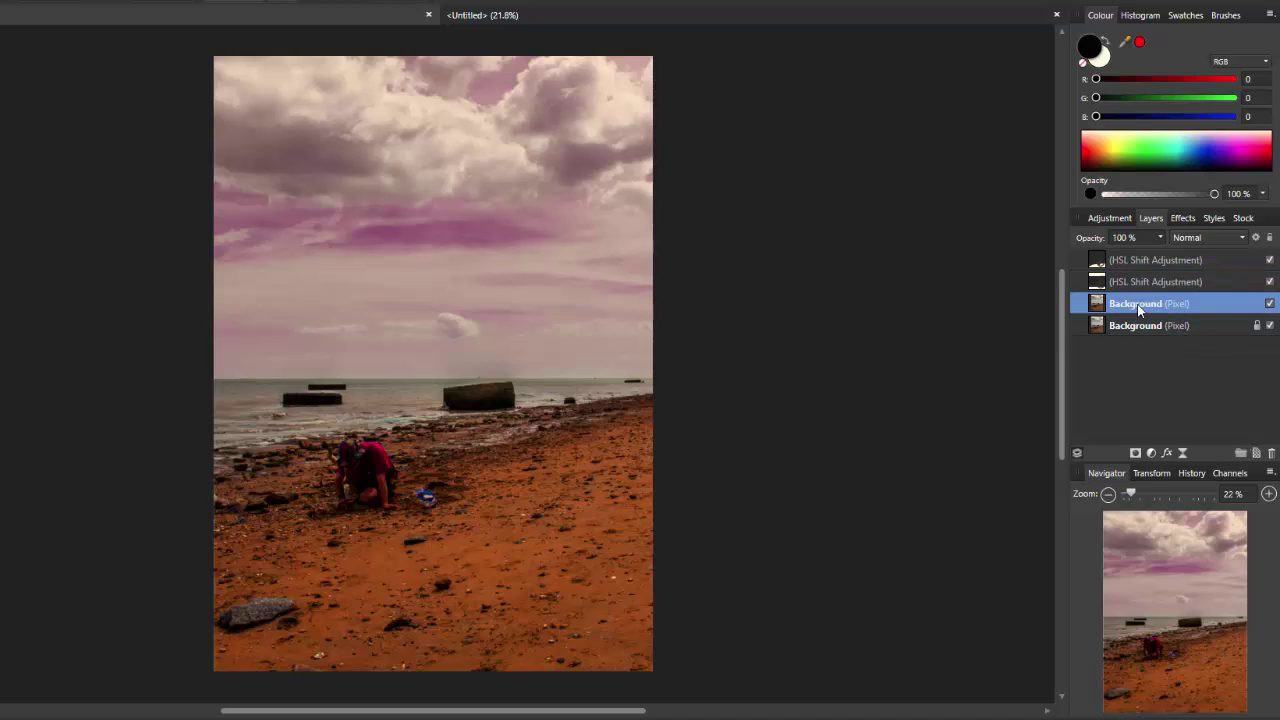
click(1116, 223)
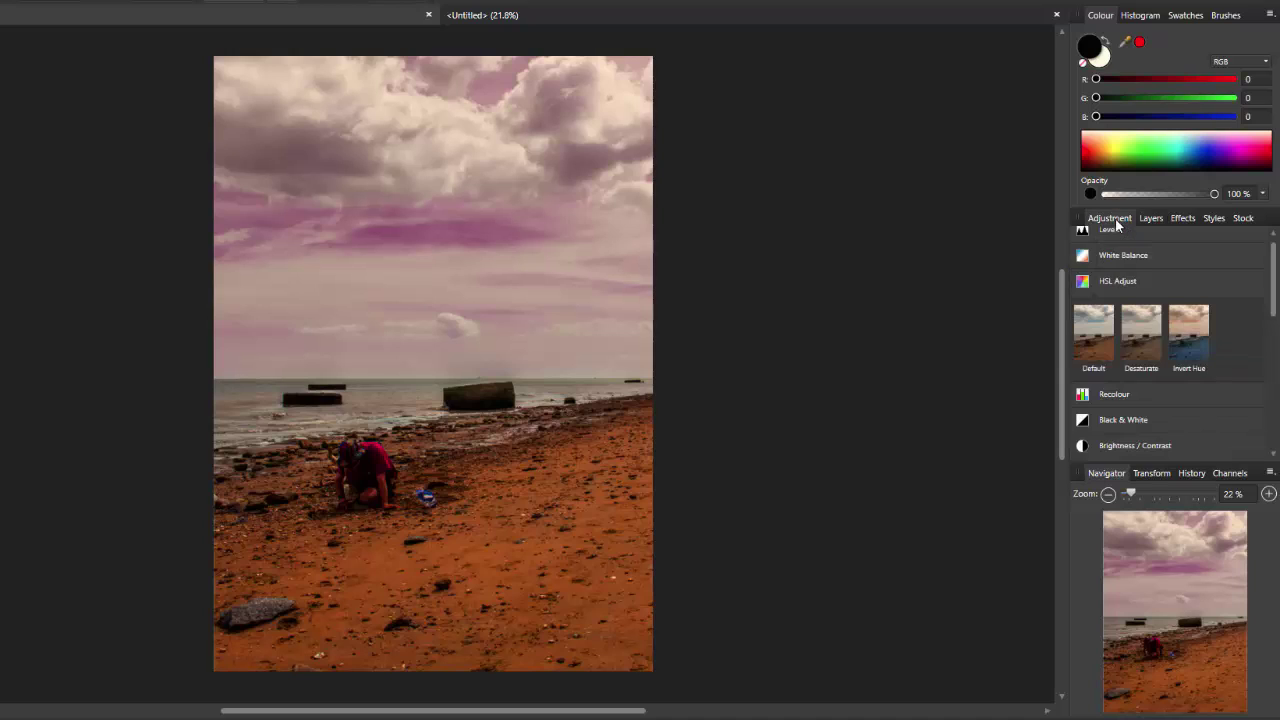
click(1185, 281)
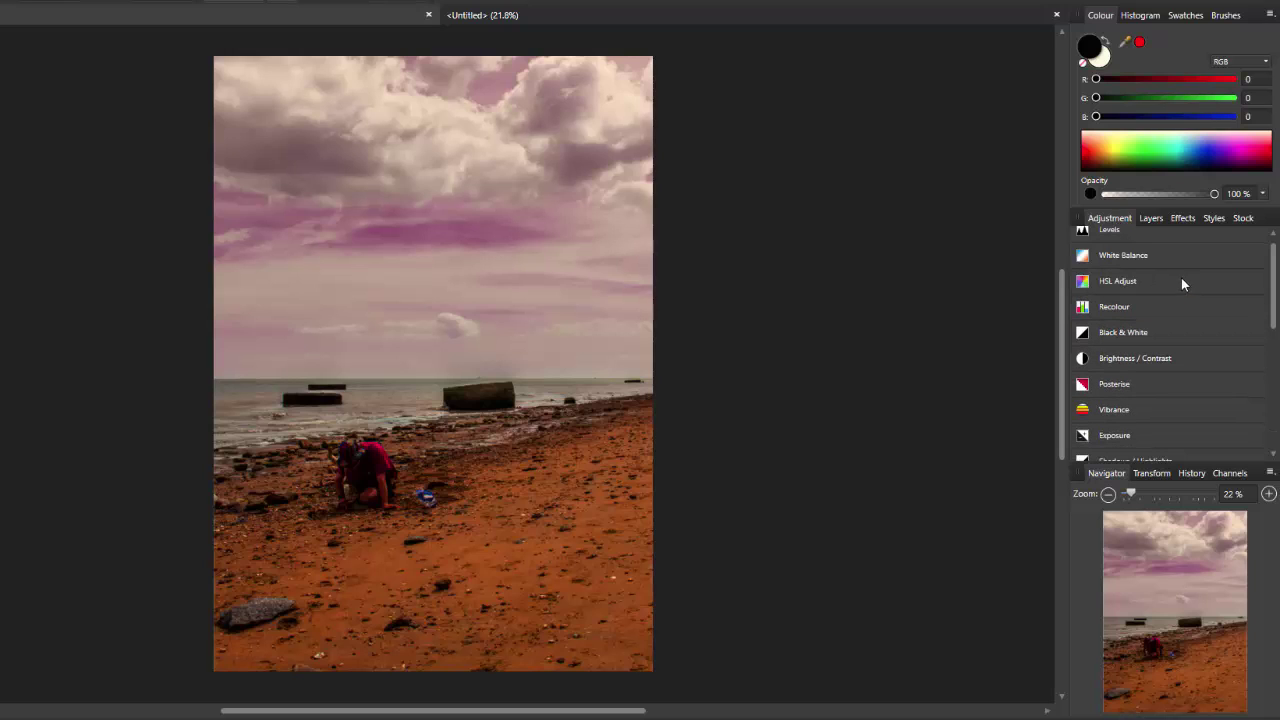
click(1129, 282)
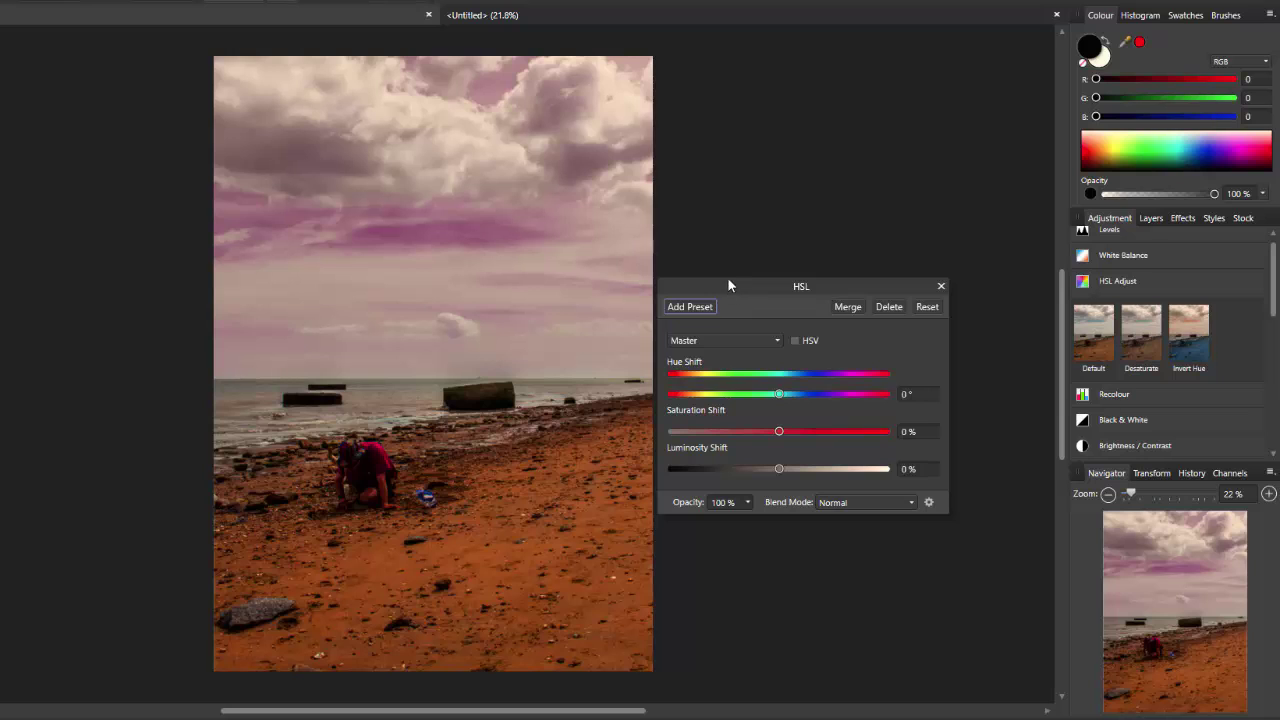
Set the new HSL adjustment to hue shift 80.5° and saturation 19%, then close it
mouse_move(727, 280)
mouse_down()
mouse_move(722, 219)
mouse_move(745, 201)
mouse_up()
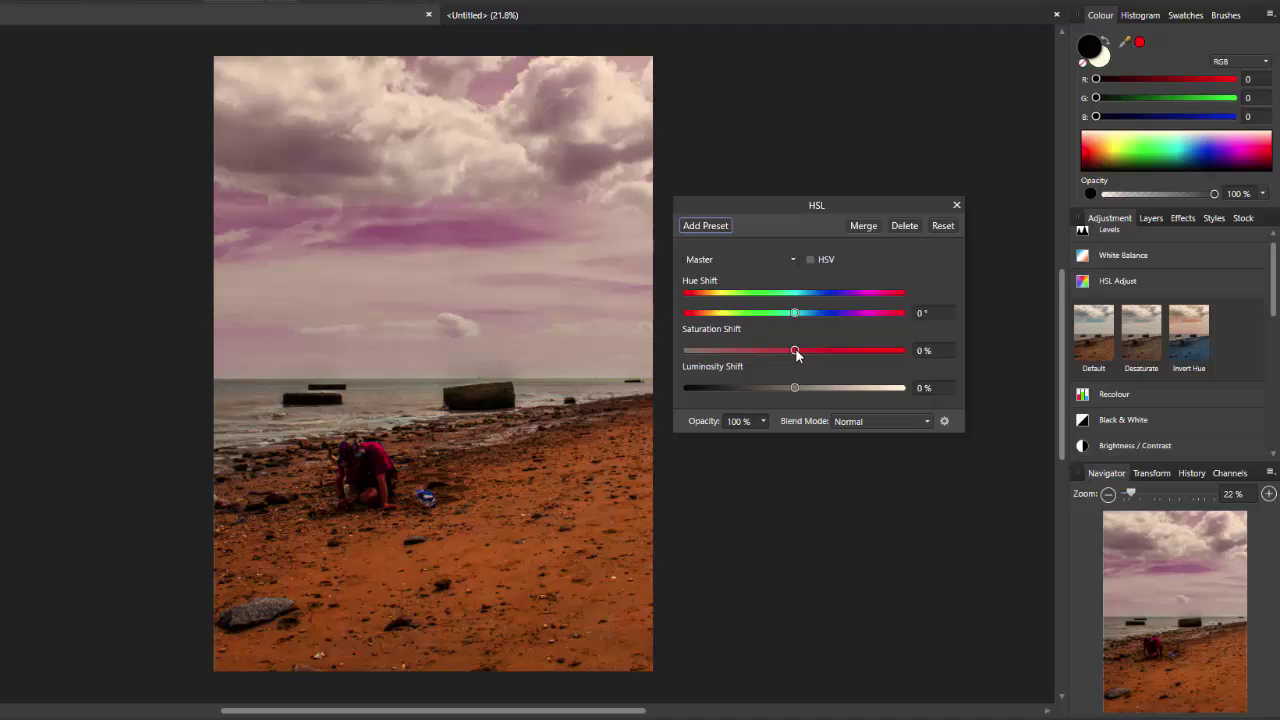
drag(797, 350, 760, 372)
drag(770, 351, 843, 320)
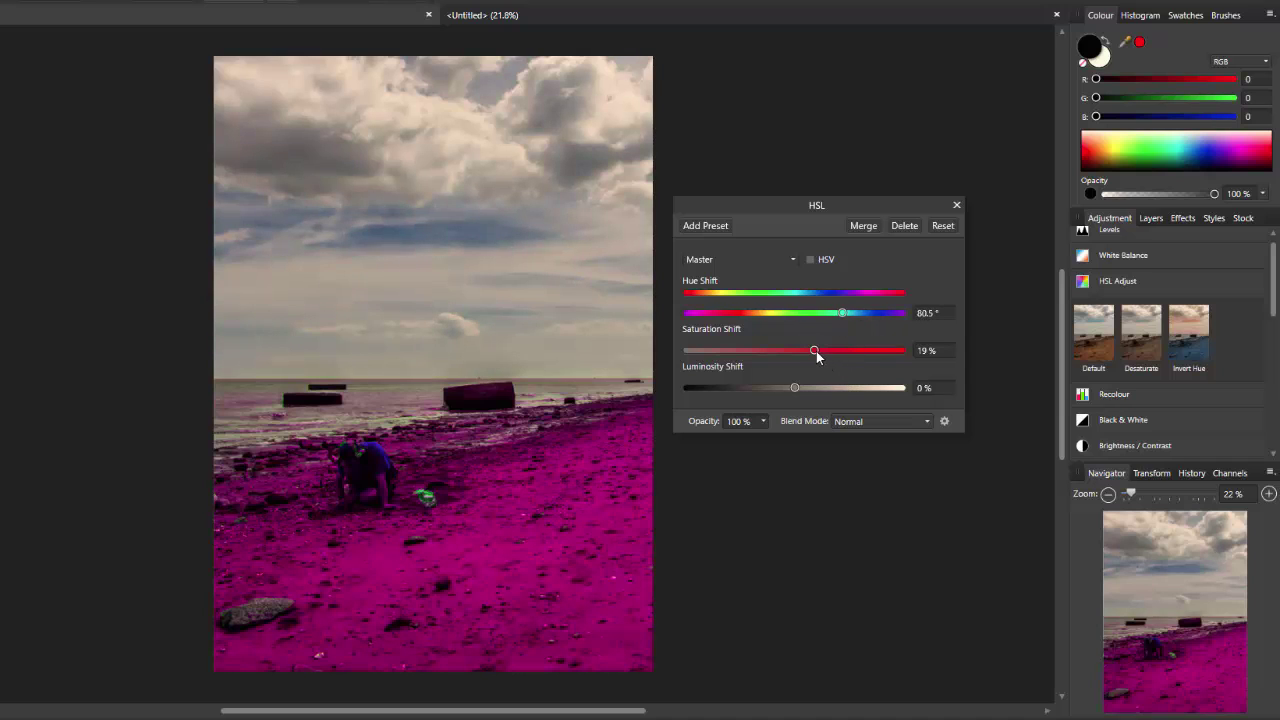
click(956, 205)
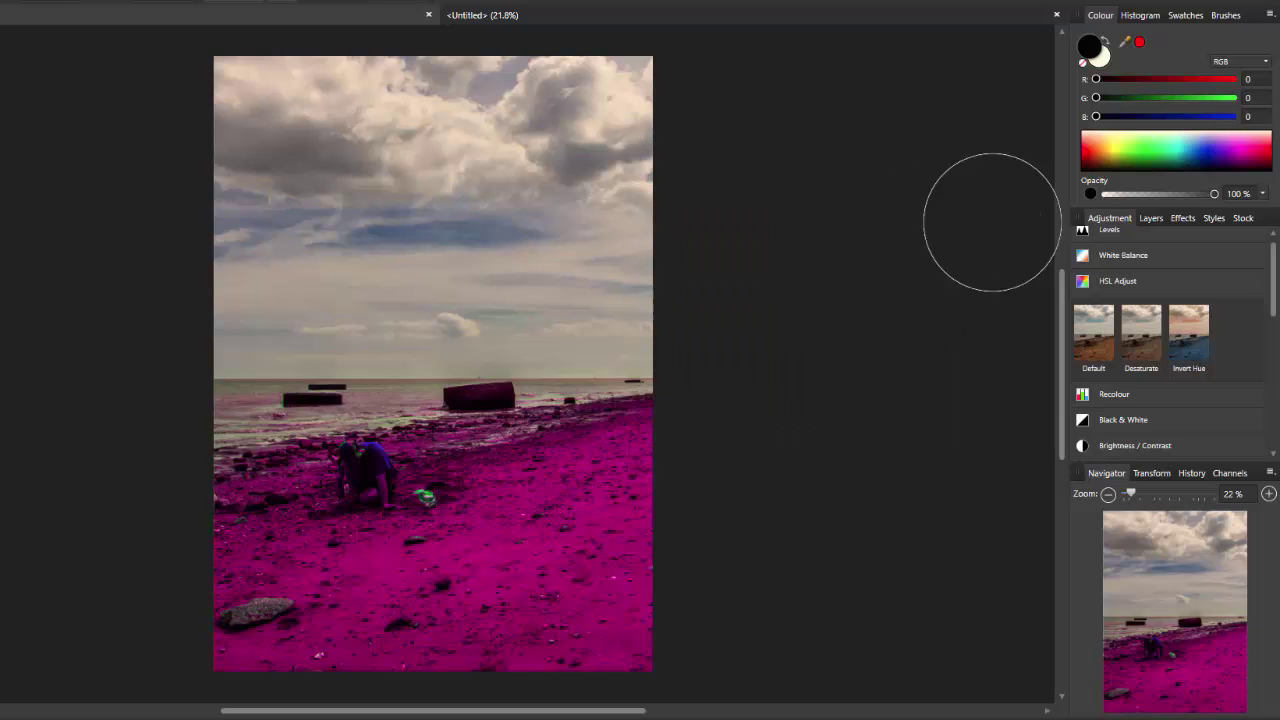
Show the layer stack and paint over the lower canvas so the magenta shift leaves the sand
click(1154, 218)
drag(627, 560, 580, 552)
mouse_move(871, 443)
mouse_down()
mouse_move(676, 637)
mouse_move(283, 637)
mouse_move(332, 586)
mouse_move(285, 548)
mouse_move(187, 560)
mouse_move(239, 538)
mouse_move(557, 488)
mouse_move(613, 534)
mouse_move(587, 623)
mouse_move(634, 477)
mouse_move(650, 468)
mouse_move(523, 507)
mouse_move(575, 483)
mouse_move(536, 476)
mouse_move(255, 525)
mouse_move(537, 506)
mouse_move(652, 467)
mouse_move(634, 153)
mouse_move(513, 145)
mouse_move(500, 86)
mouse_move(318, 94)
mouse_move(537, 158)
mouse_move(511, 227)
mouse_move(162, 269)
mouse_move(181, 243)
mouse_move(269, 263)
mouse_move(244, 279)
mouse_move(245, 302)
mouse_move(629, 304)
mouse_up()
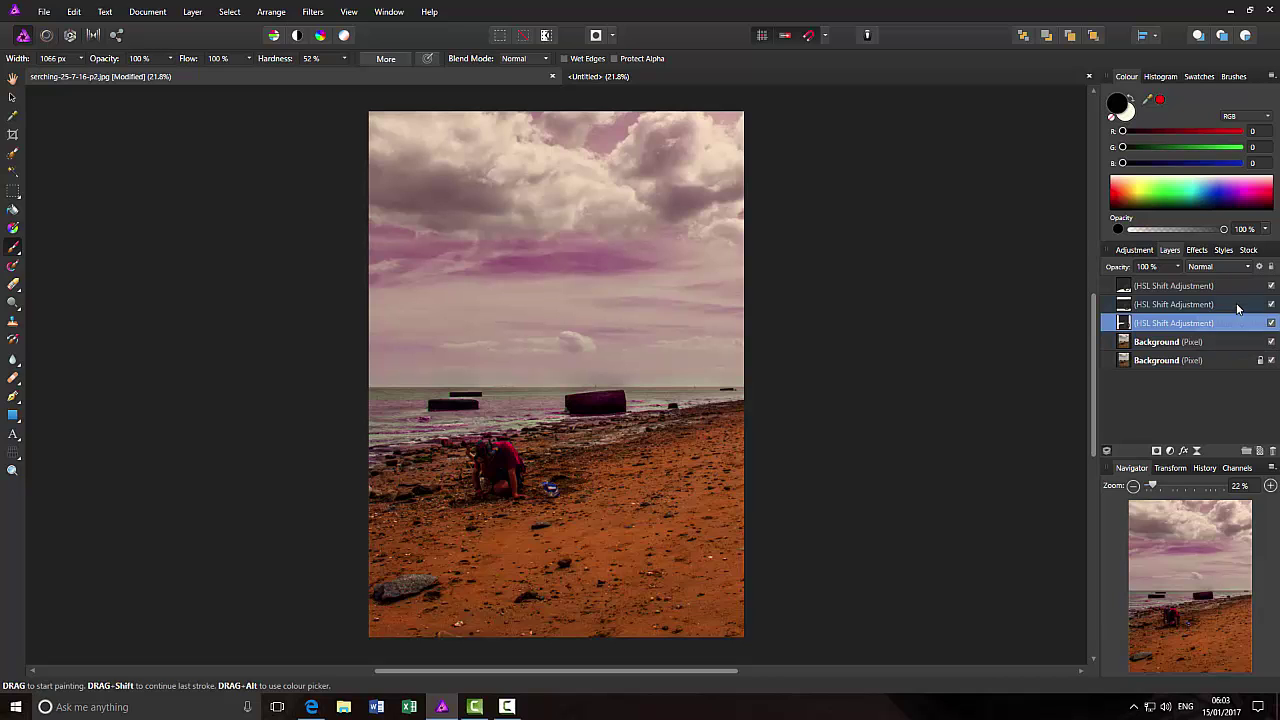
Toggle all three HSL Shift layers off and on to compare, then hide only the lowest
shift+click(1236, 304)
shift+click(1237, 289)
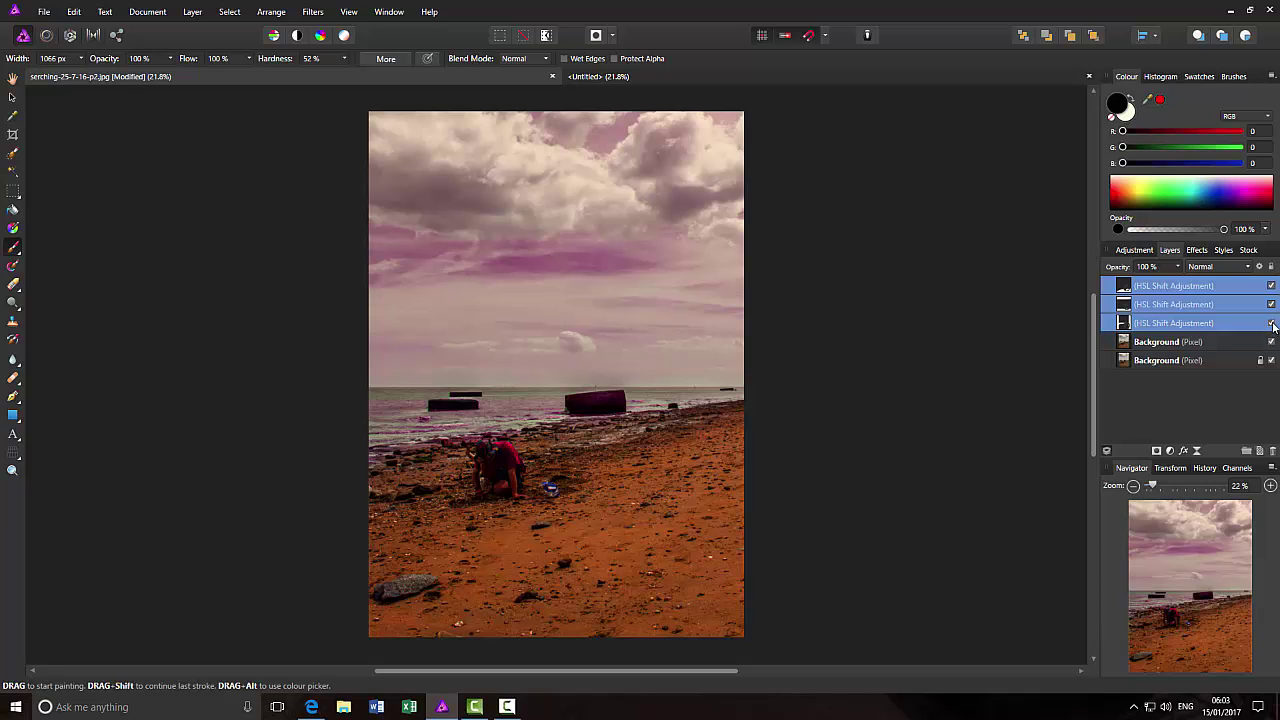
click(1271, 323)
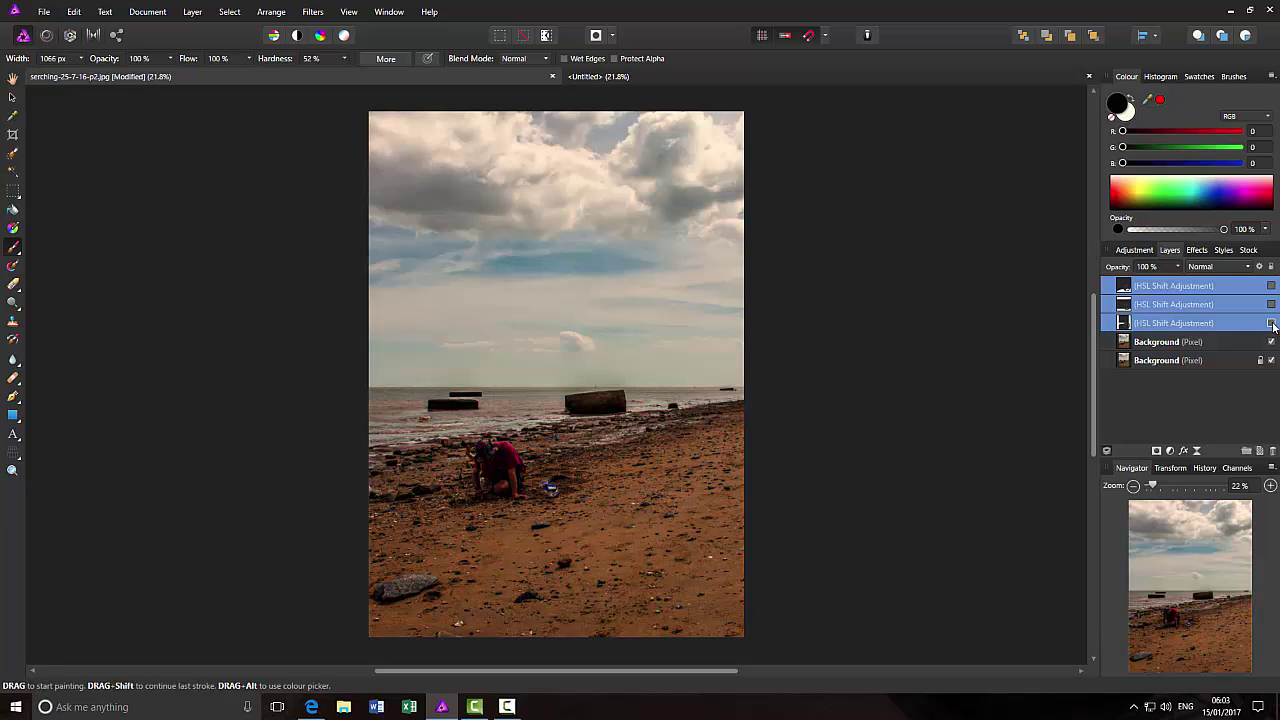
click(1271, 323)
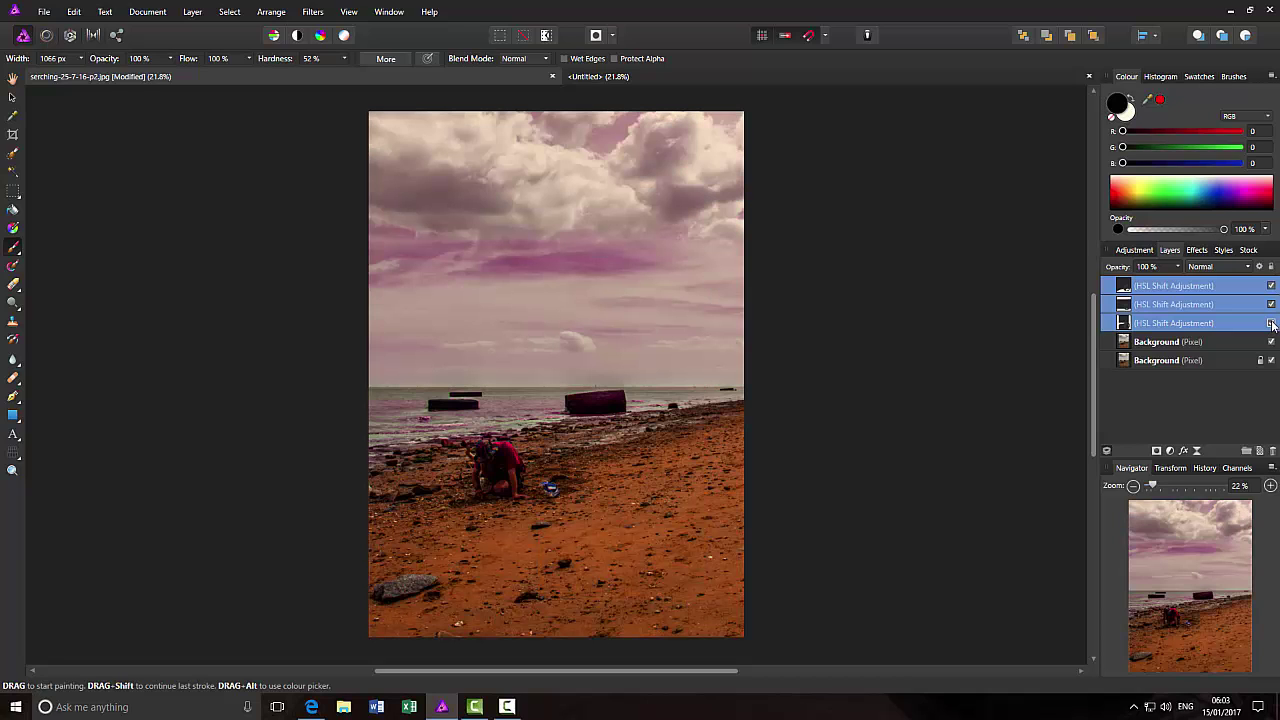
click(1271, 323)
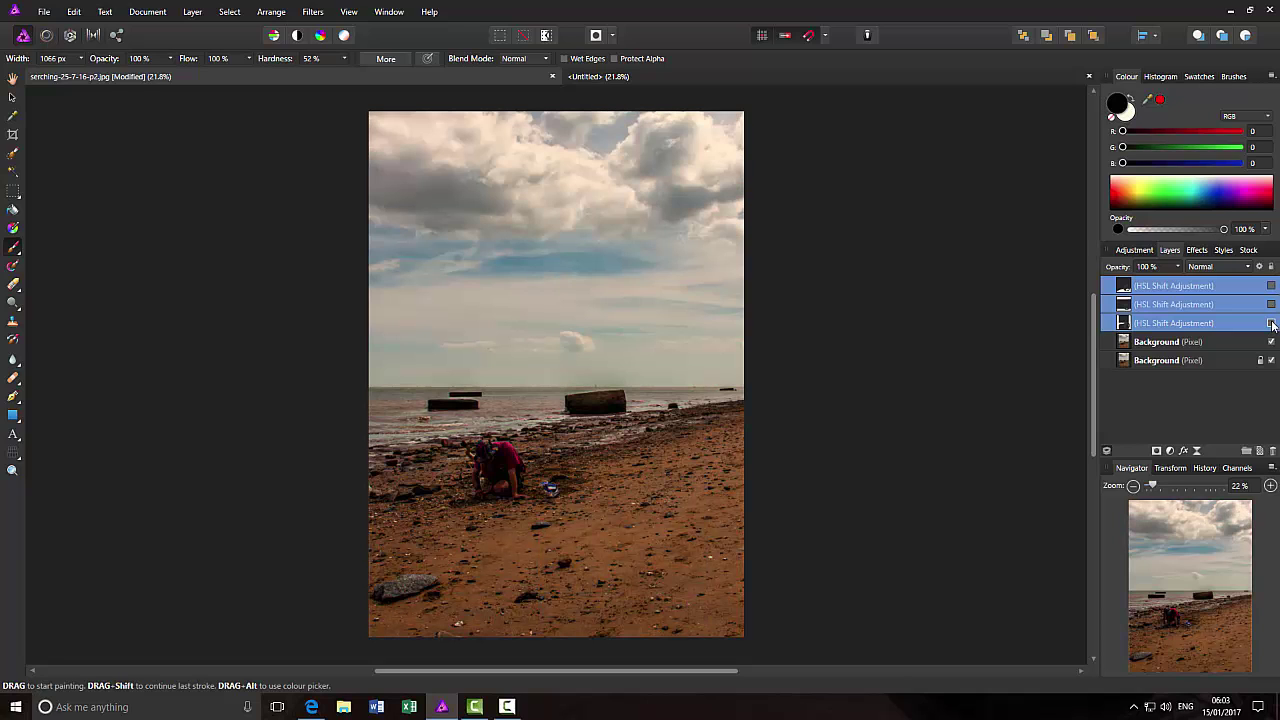
click(1271, 323)
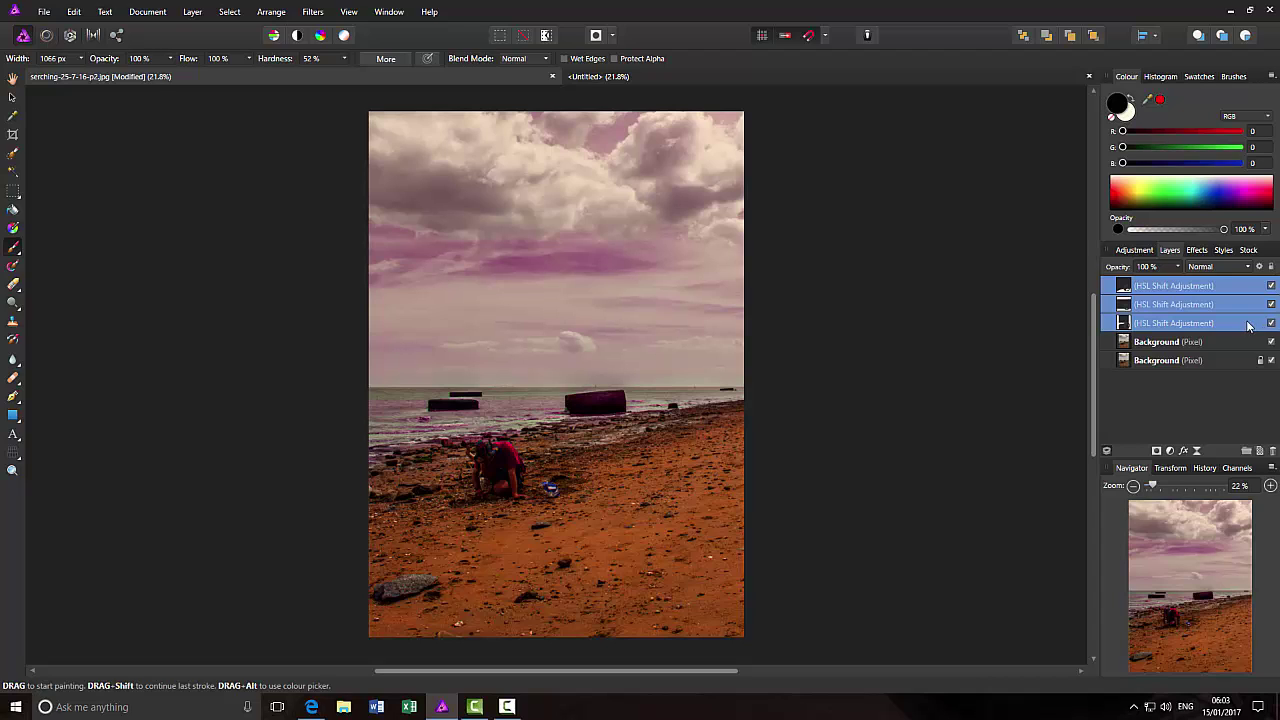
click(1250, 323)
click(1271, 323)
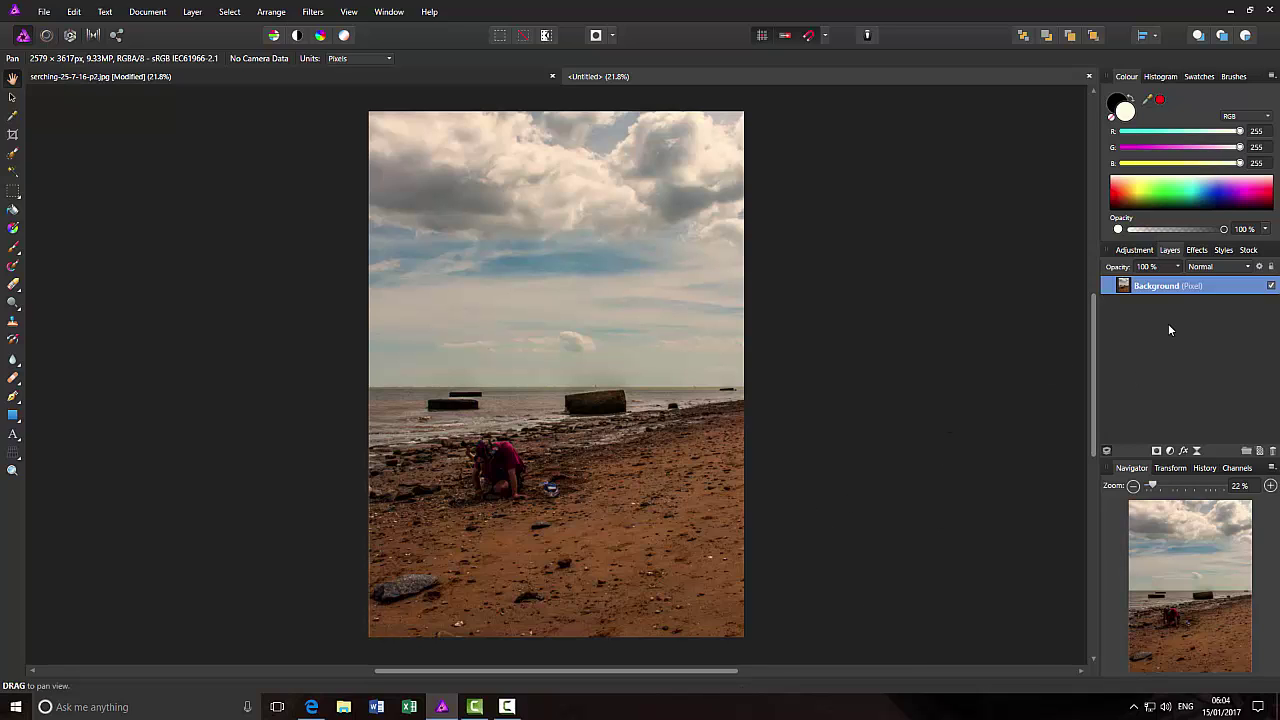
Duplicate the Background layer from its right-click menu
right_click(1188, 285)
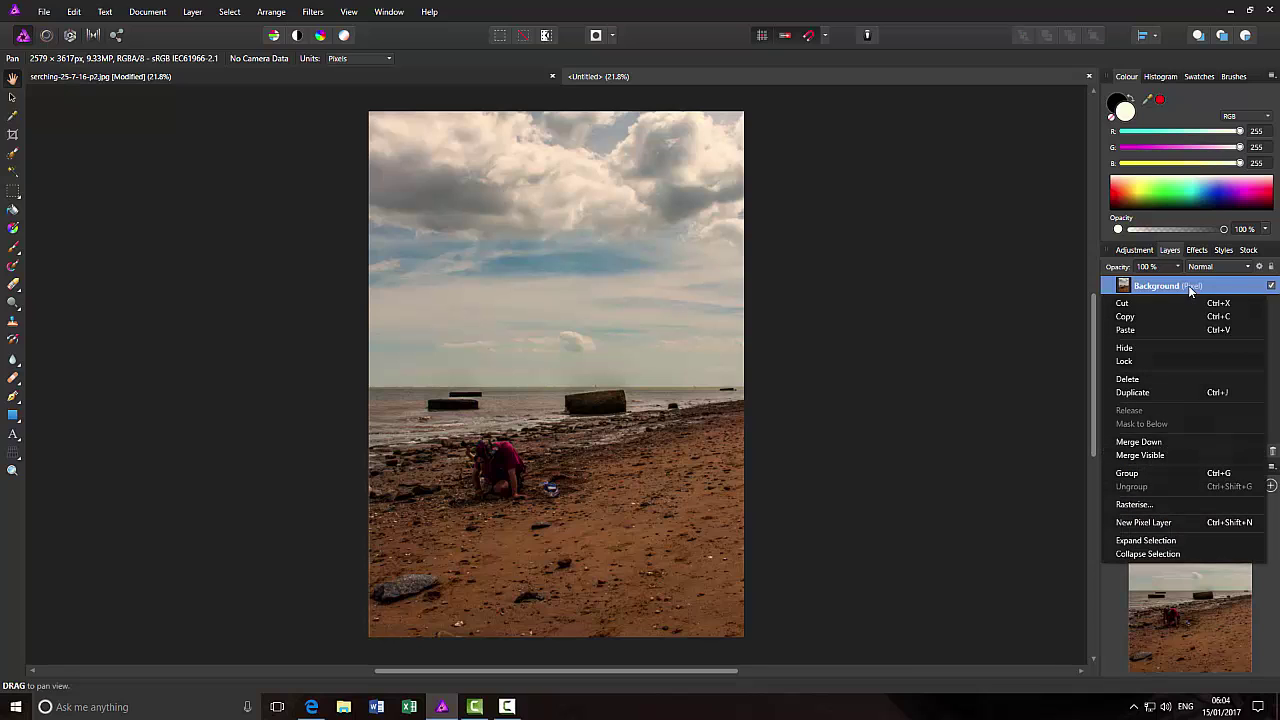
click(1160, 393)
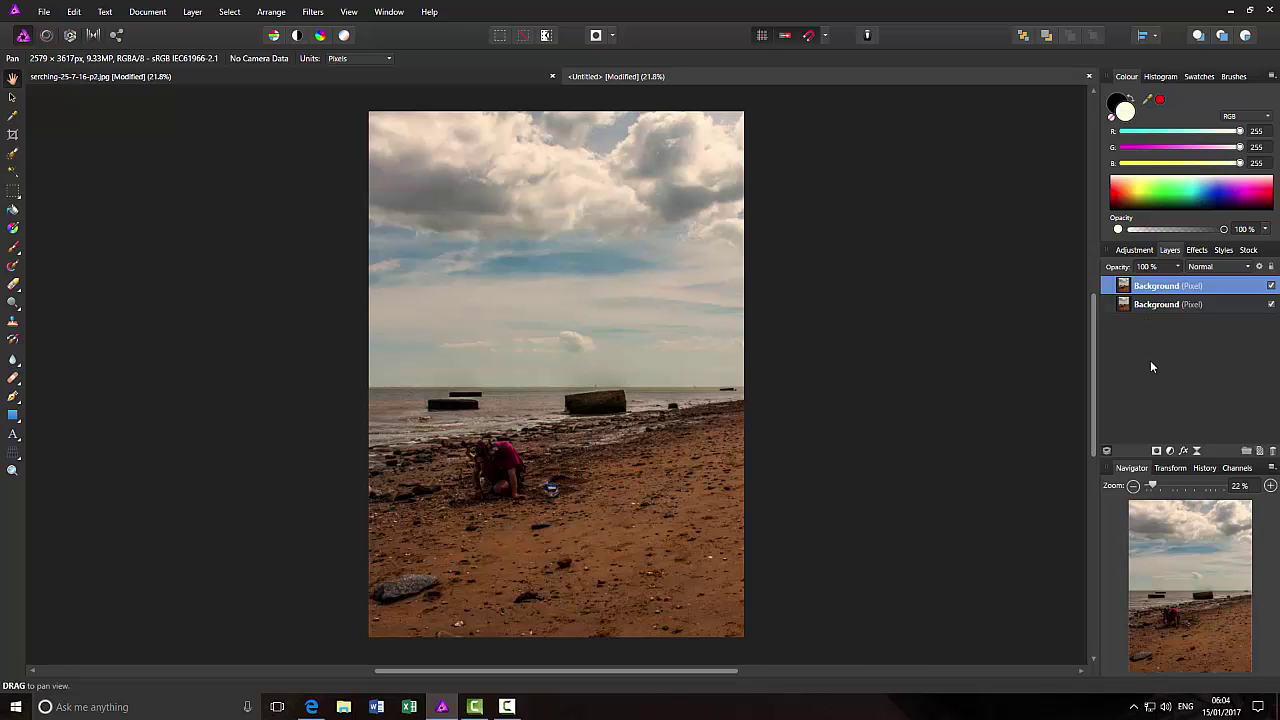
Add an empty pixel layer on top and switch to the Paint Brush
click(1260, 453)
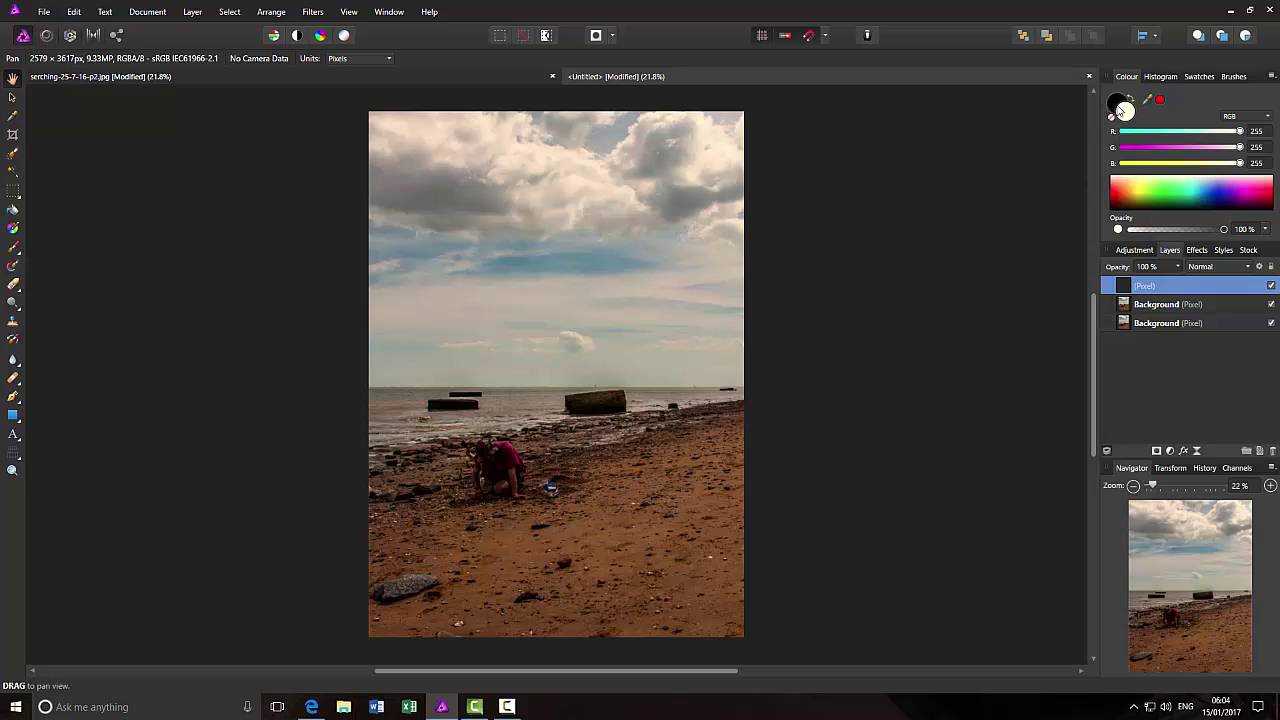
key(b)
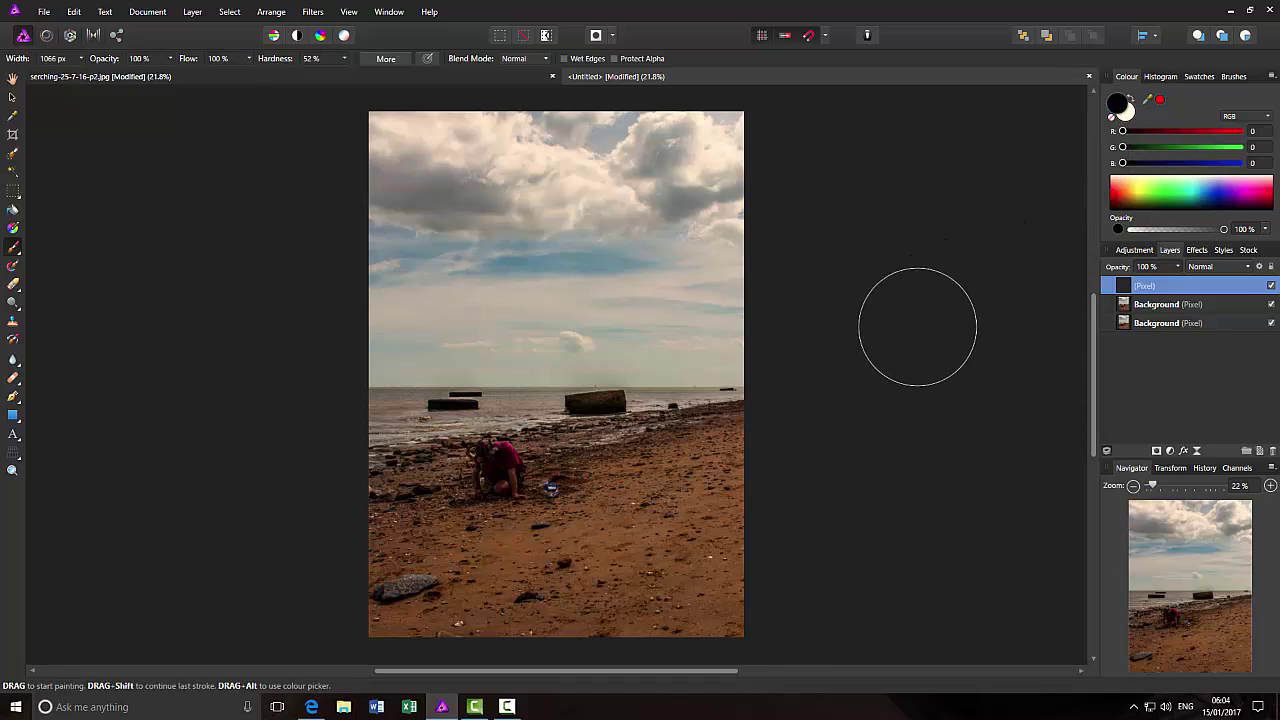
mouse_move(636, 261)
mouse_down()
mouse_move(463, 371)
mouse_move(543, 371)
mouse_move(576, 416)
mouse_up()
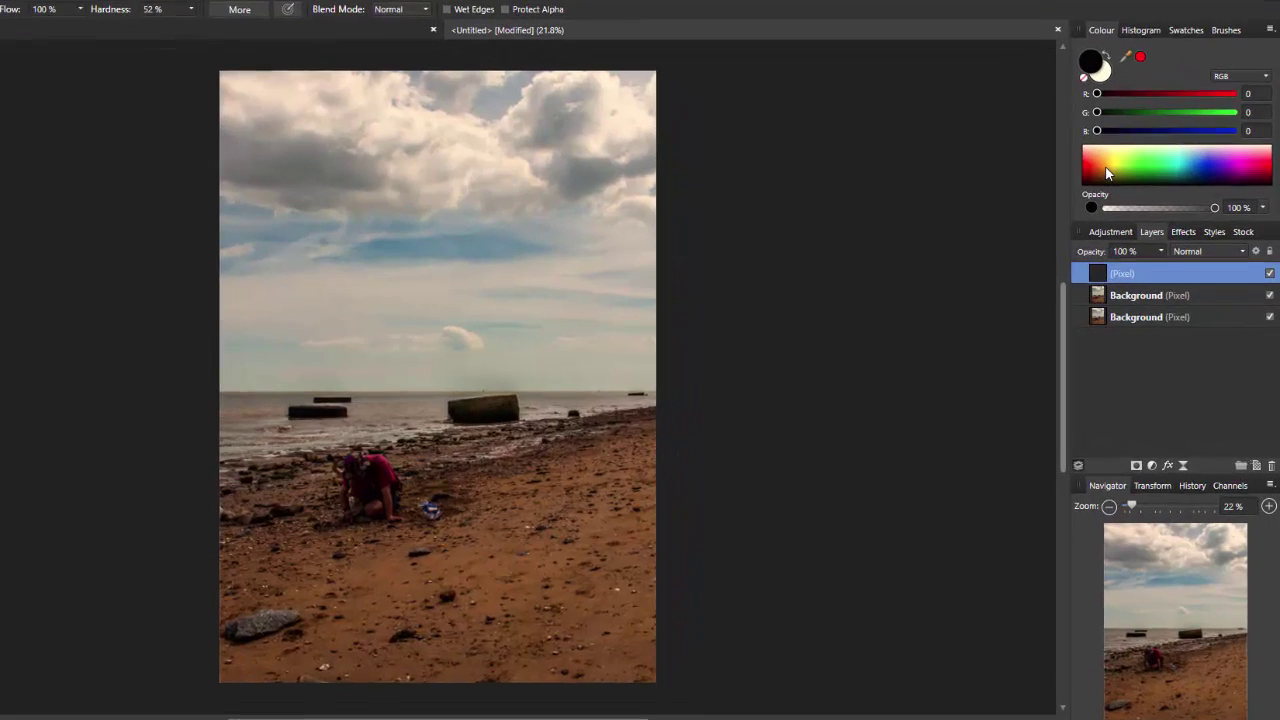
Pick orange R255 G176 B5 as the paint colour from the Colour panel
click(1129, 198)
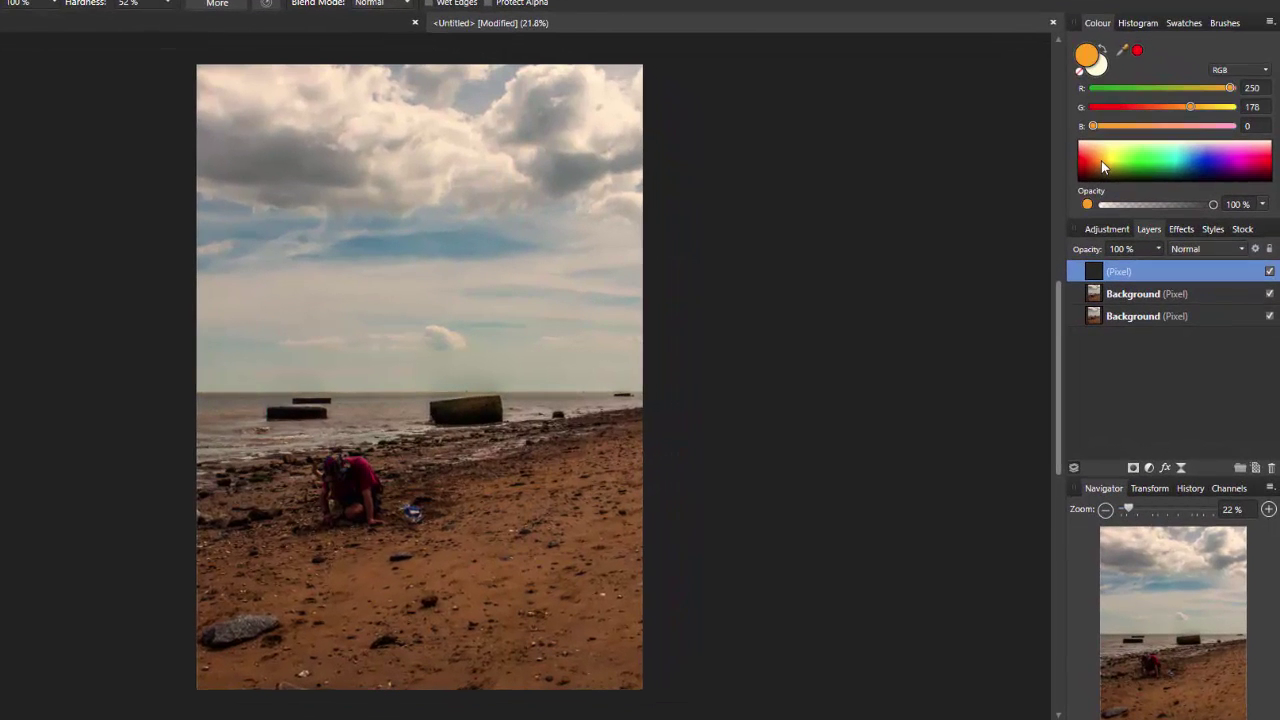
click(1106, 166)
click(1108, 163)
click(1108, 156)
click(1099, 170)
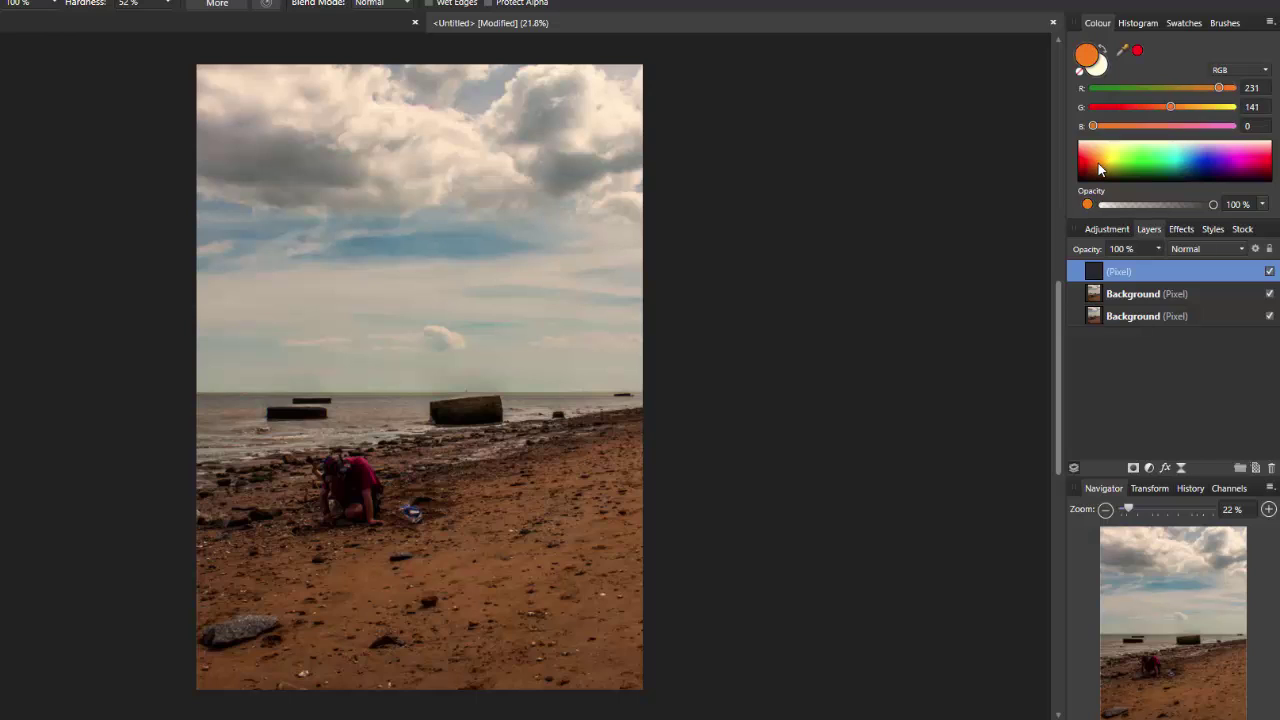
click(1106, 162)
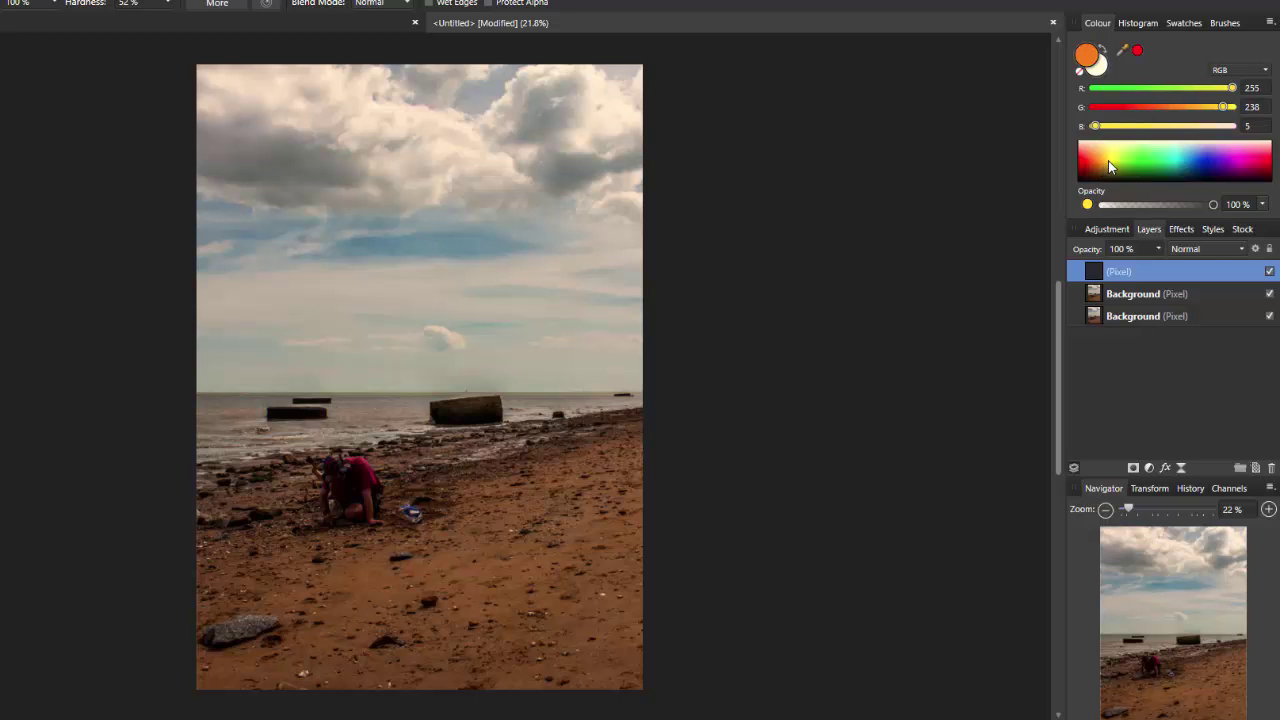
click(1102, 166)
click(1101, 165)
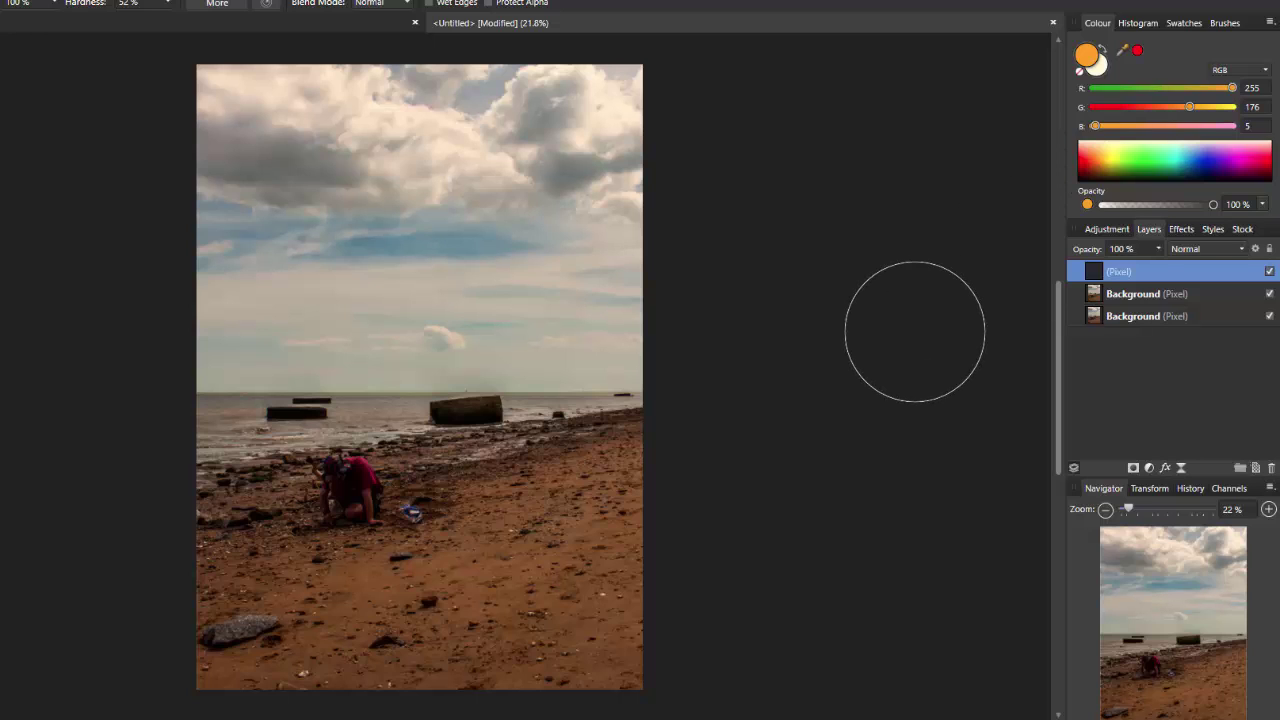
Paint orange across the sand around the crouching figure with a smaller brush, undoing the stray dab
mouse_move(663, 343)
mouse_down()
mouse_move(586, 620)
mouse_move(617, 652)
mouse_move(229, 651)
mouse_move(210, 592)
mouse_move(243, 623)
mouse_move(486, 634)
mouse_move(566, 580)
mouse_move(629, 477)
mouse_move(418, 592)
mouse_move(323, 606)
mouse_move(263, 594)
mouse_move(251, 557)
mouse_move(252, 569)
mouse_move(494, 574)
mouse_move(483, 509)
mouse_move(551, 500)
mouse_up()
key(ctrl+z)
key(bracketleft)
key(bracketleft)
key(bracketleft)
key(bracketleft)
key(bracketleft)
key(bracketleft)
key(bracketleft)
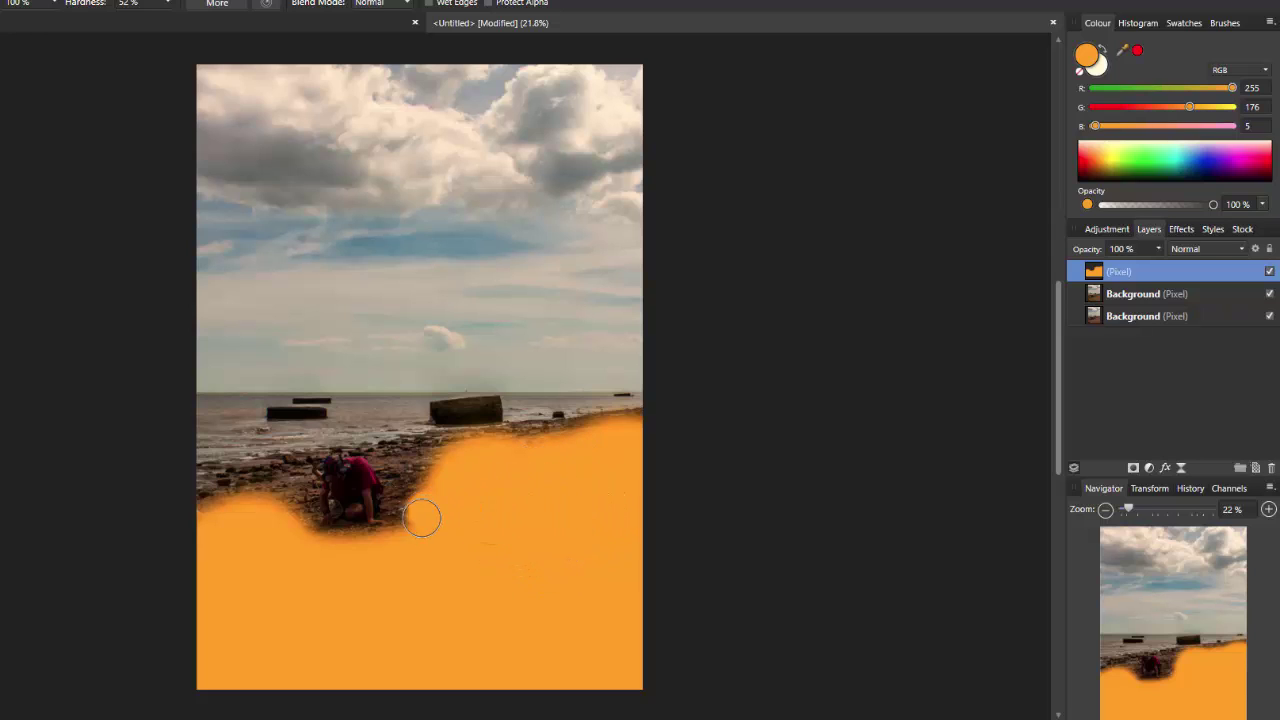
mouse_move(408, 510)
mouse_down()
mouse_move(384, 458)
mouse_move(439, 463)
mouse_move(425, 486)
mouse_move(422, 468)
mouse_move(451, 450)
mouse_move(640, 423)
mouse_up()
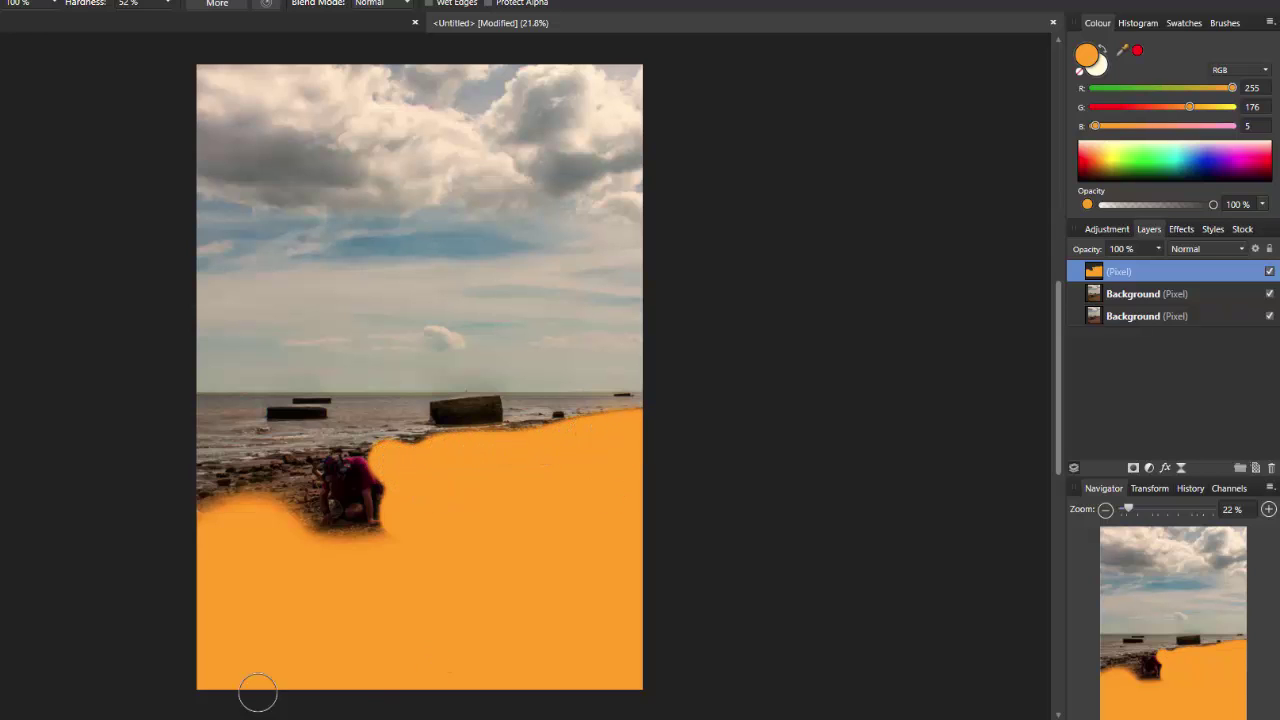
mouse_move(275, 542)
mouse_down()
mouse_move(295, 485)
mouse_move(307, 537)
mouse_move(295, 481)
mouse_move(228, 499)
mouse_move(269, 488)
mouse_move(323, 551)
mouse_move(381, 546)
mouse_move(316, 542)
mouse_move(304, 487)
mouse_up()
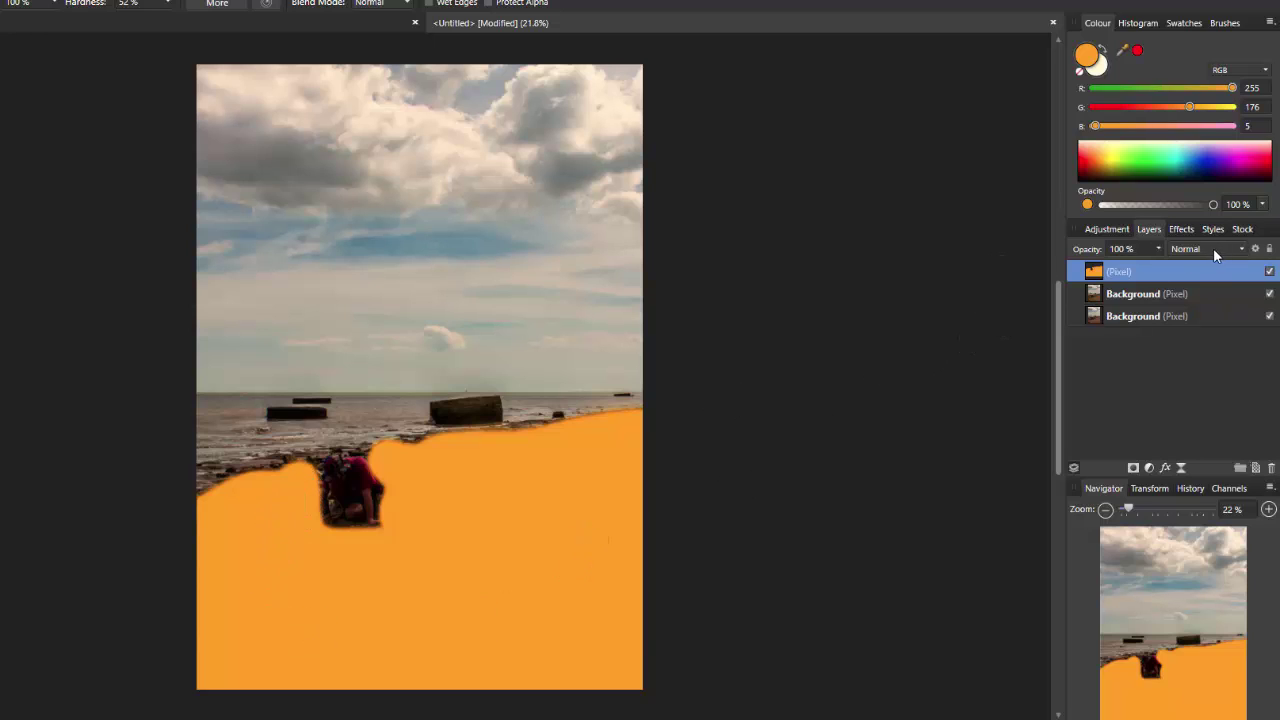
Set the orange layer's blend mode to Multiply and lower its opacity to 43%
click(1242, 249)
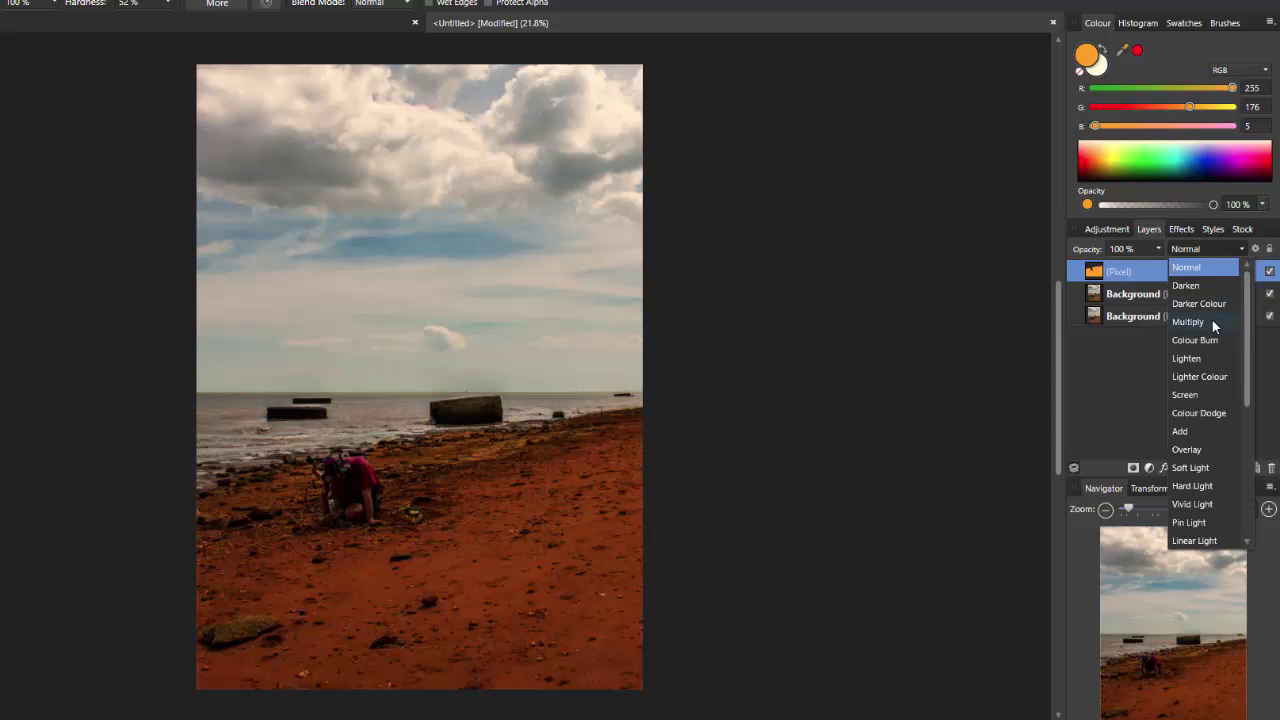
click(1212, 321)
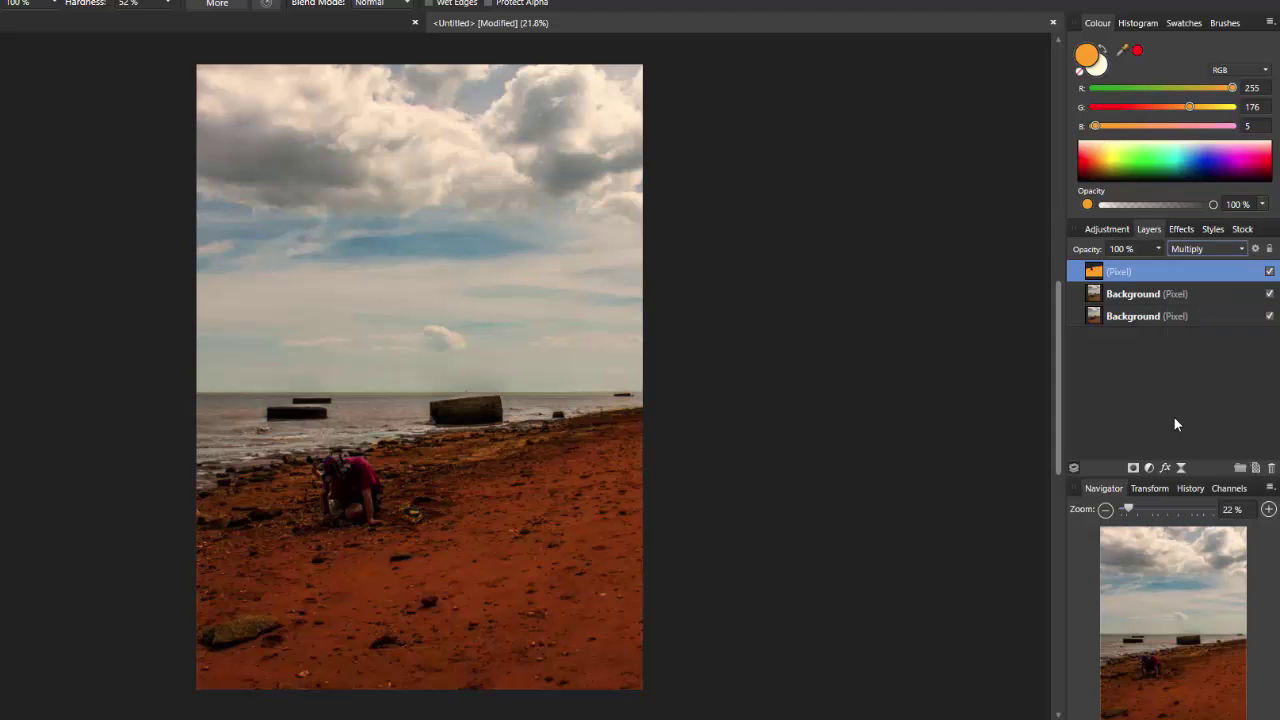
click(1159, 249)
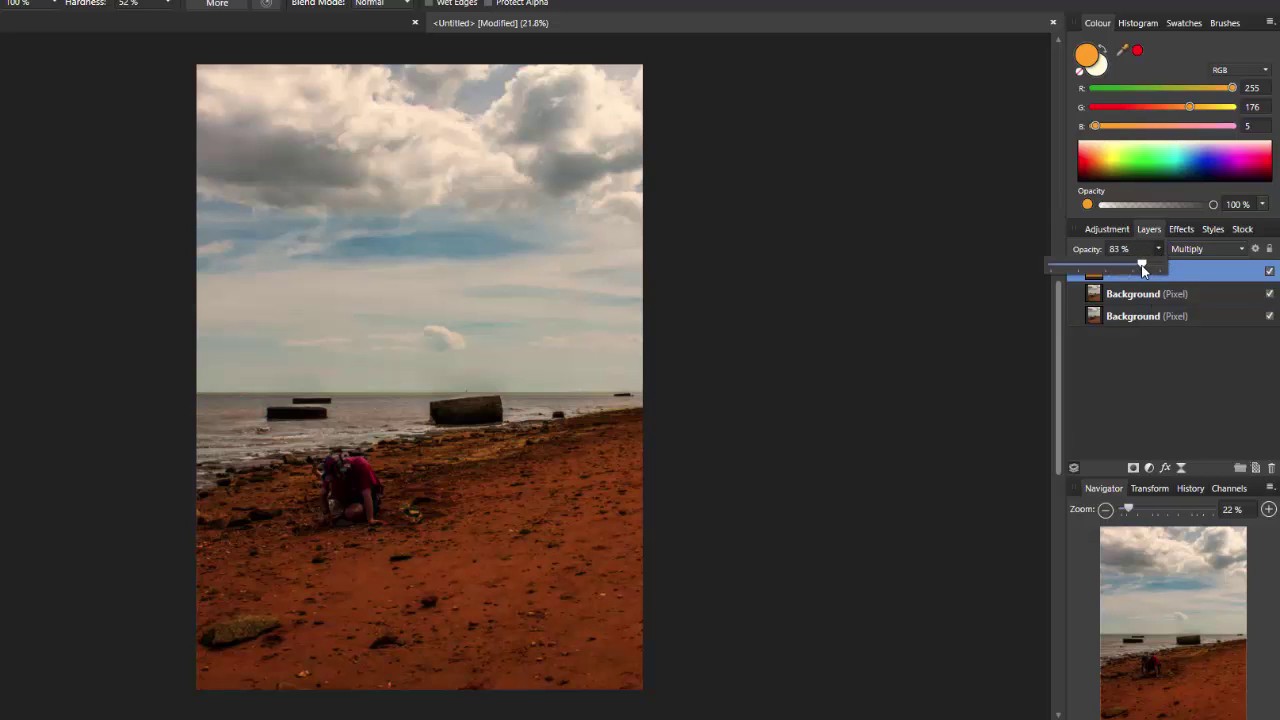
mouse_move(1120, 265)
mouse_down()
mouse_move(1056, 284)
mouse_move(1112, 285)
mouse_move(1065, 276)
mouse_move(1101, 282)
mouse_up()
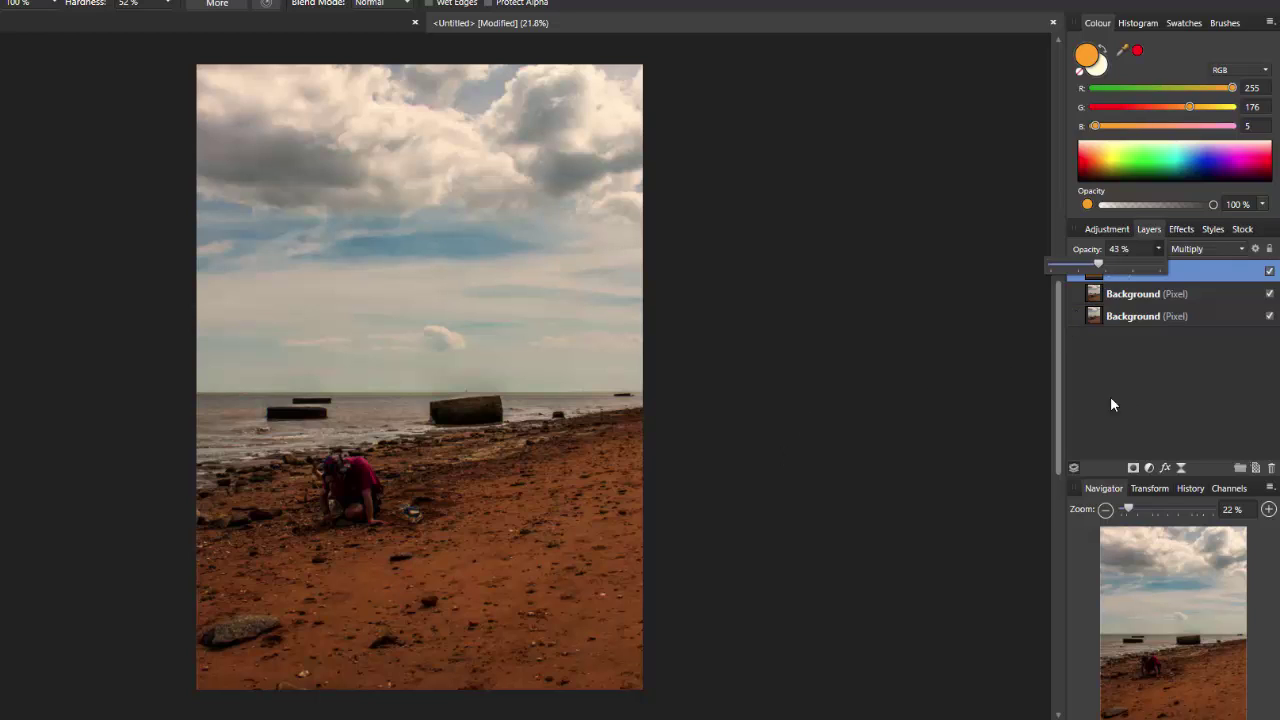
click(1166, 390)
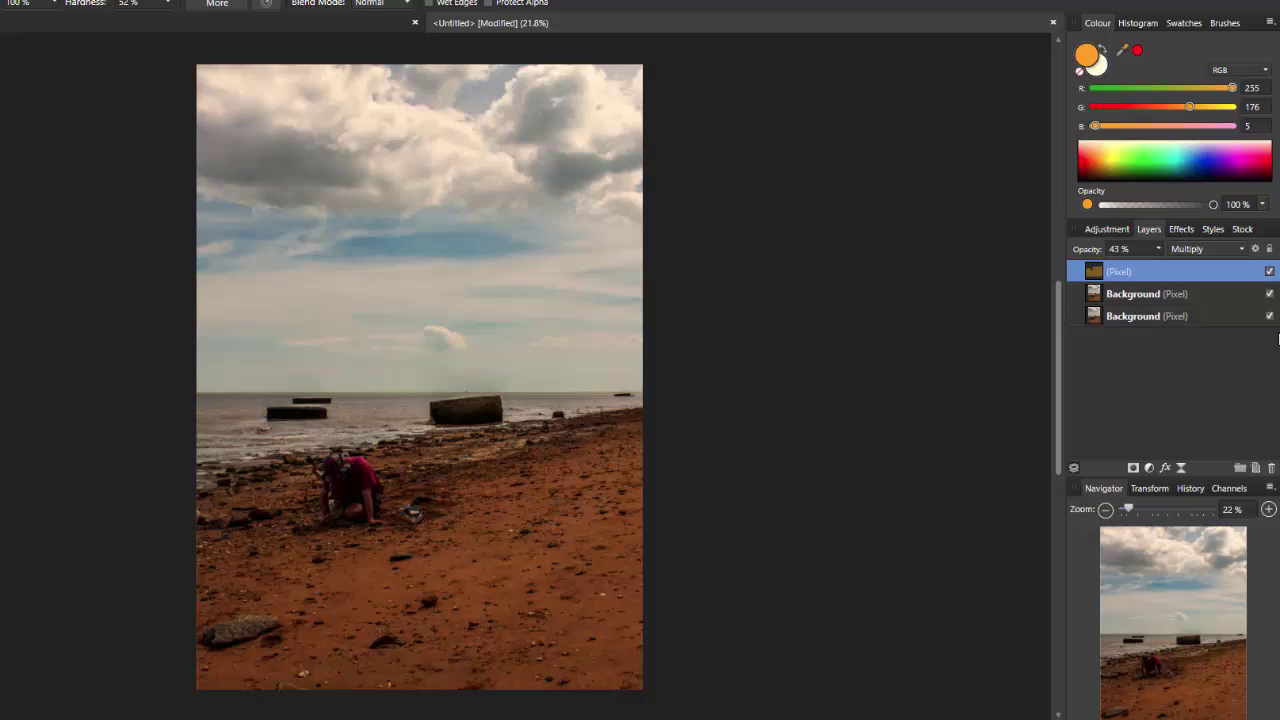
Compare the beach with and without the tint and raise the orange layer's opacity to 75%
click(1269, 272)
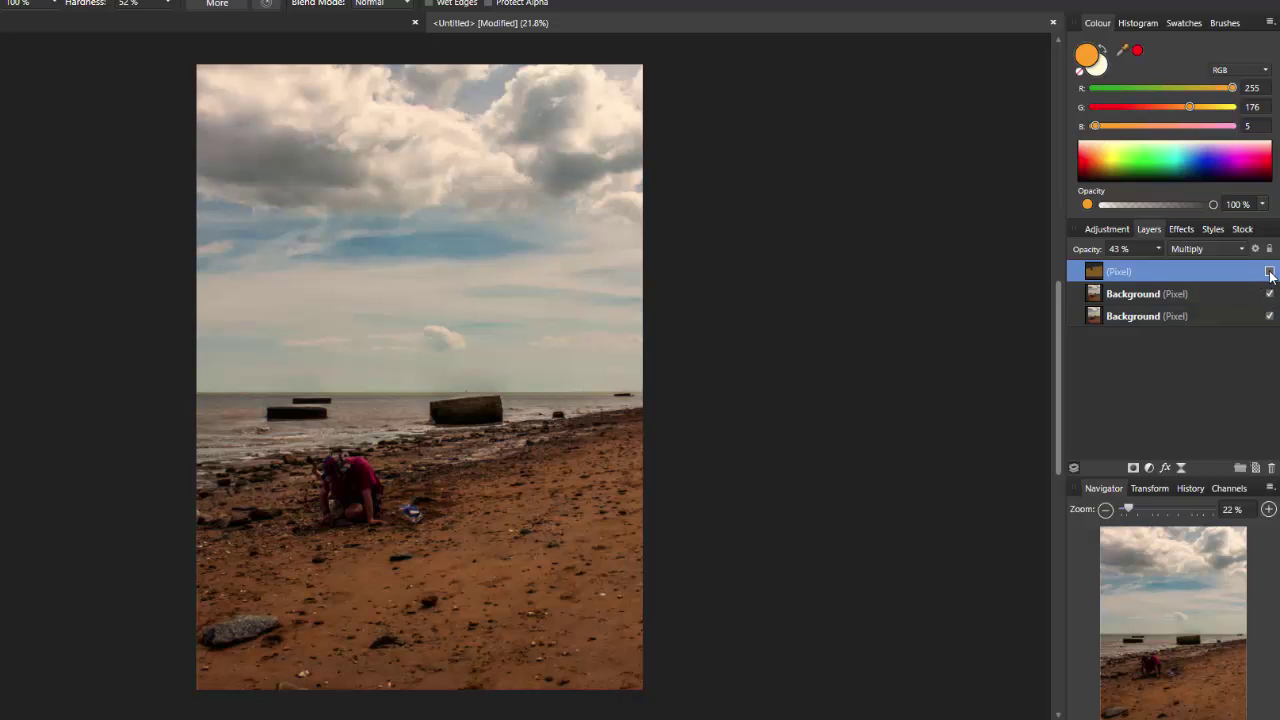
click(1269, 272)
click(1269, 272)
click(1269, 272)
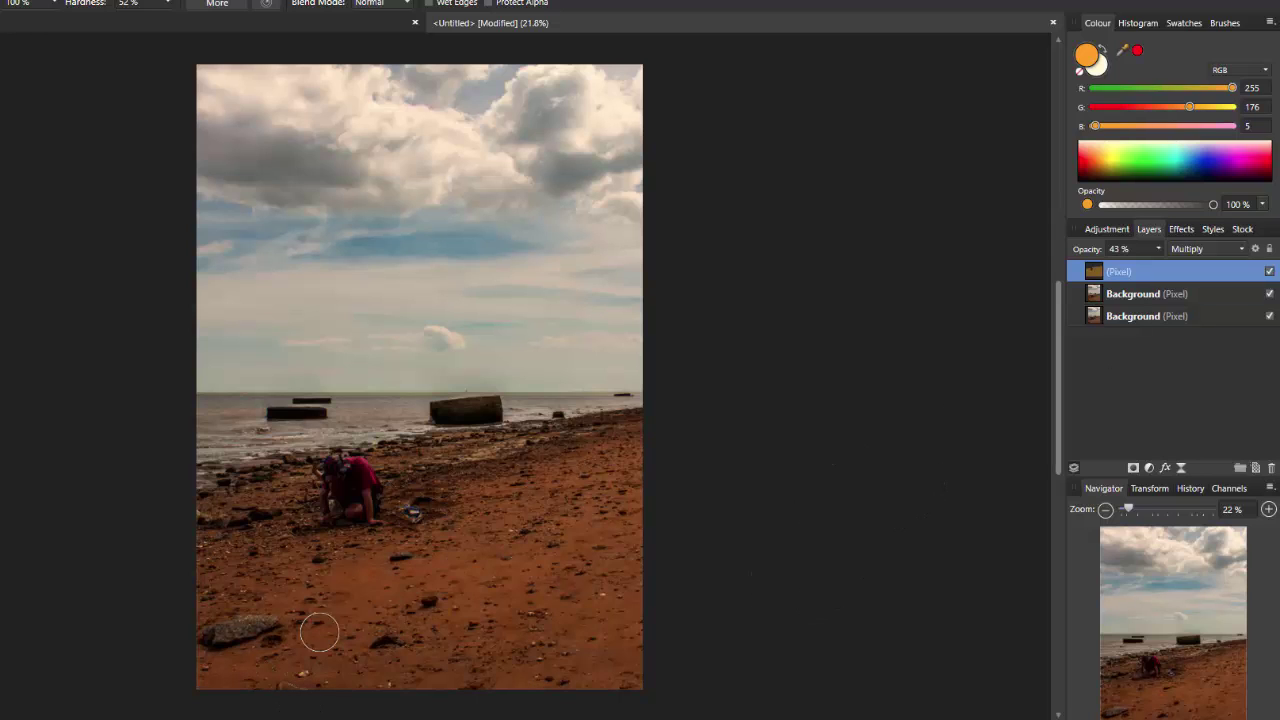
click(1160, 249)
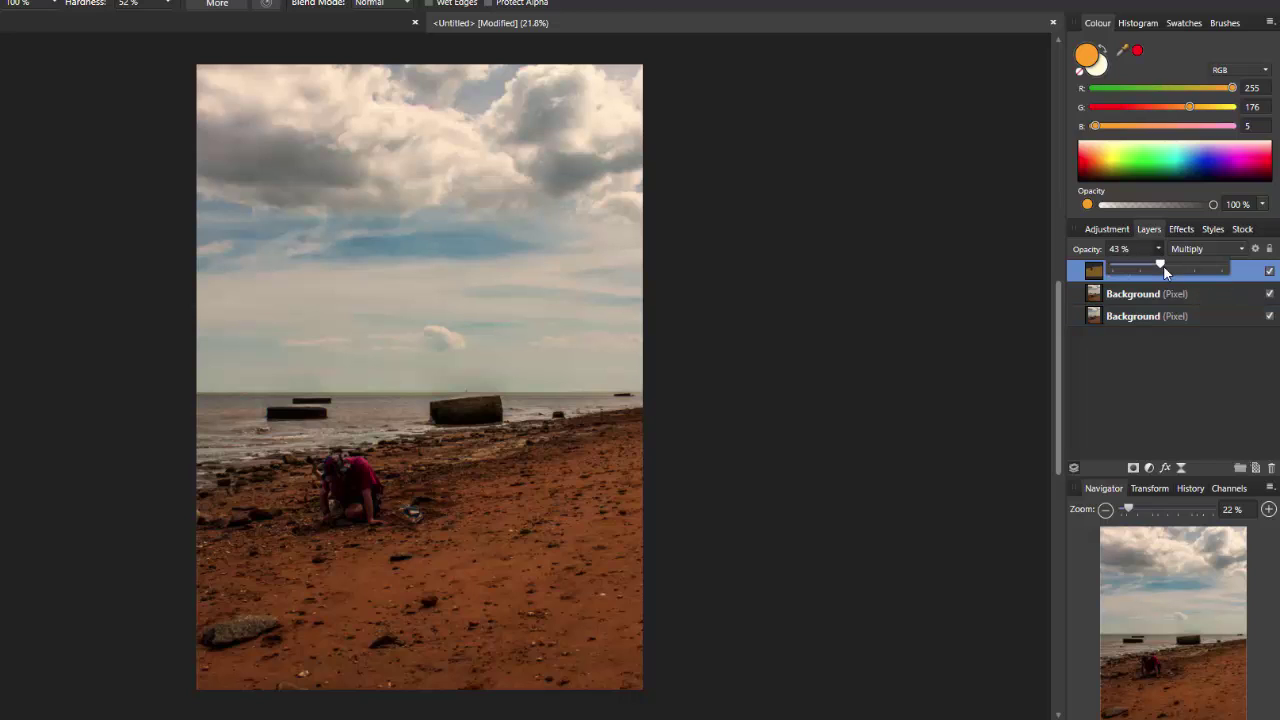
drag(1163, 265, 1193, 268)
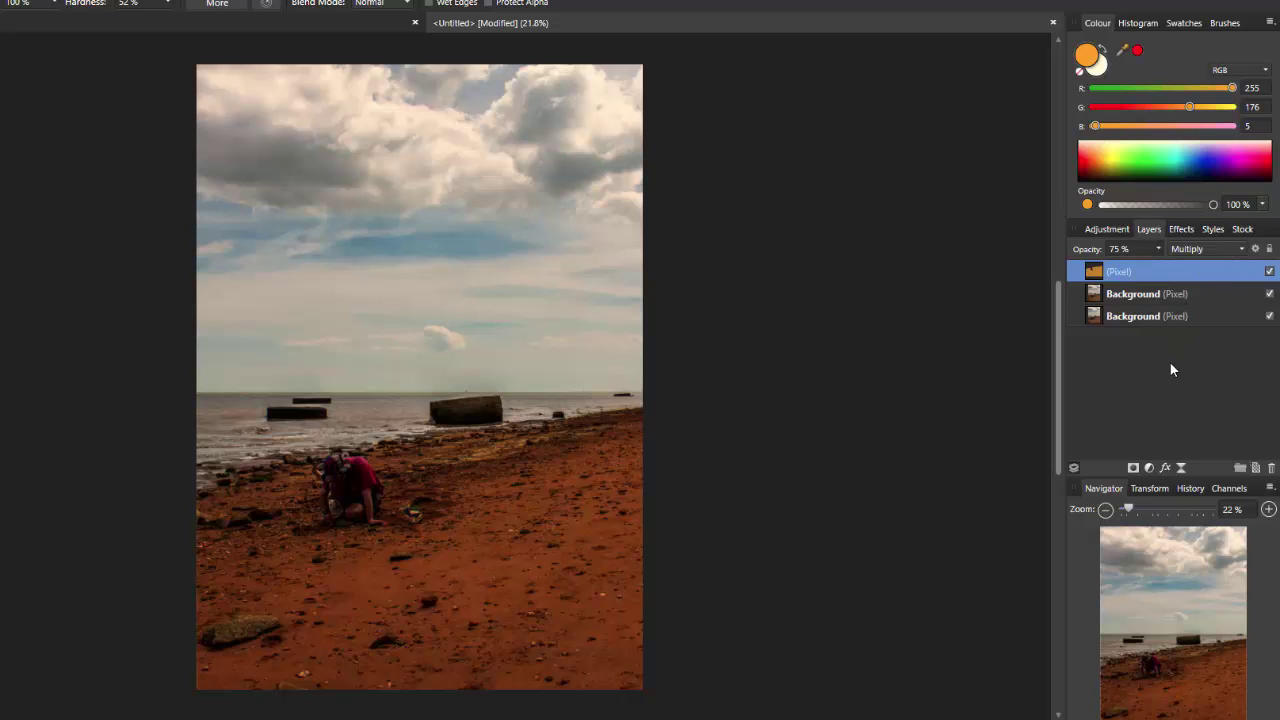
click(1270, 272)
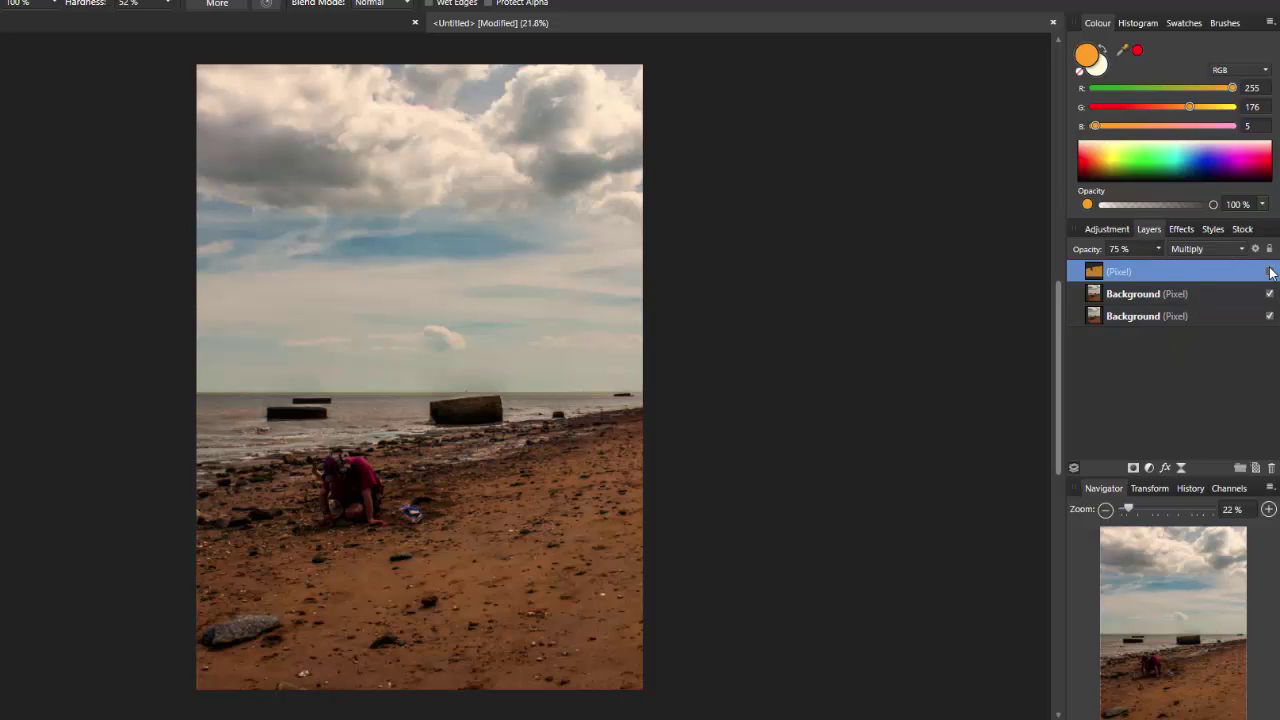
click(1270, 272)
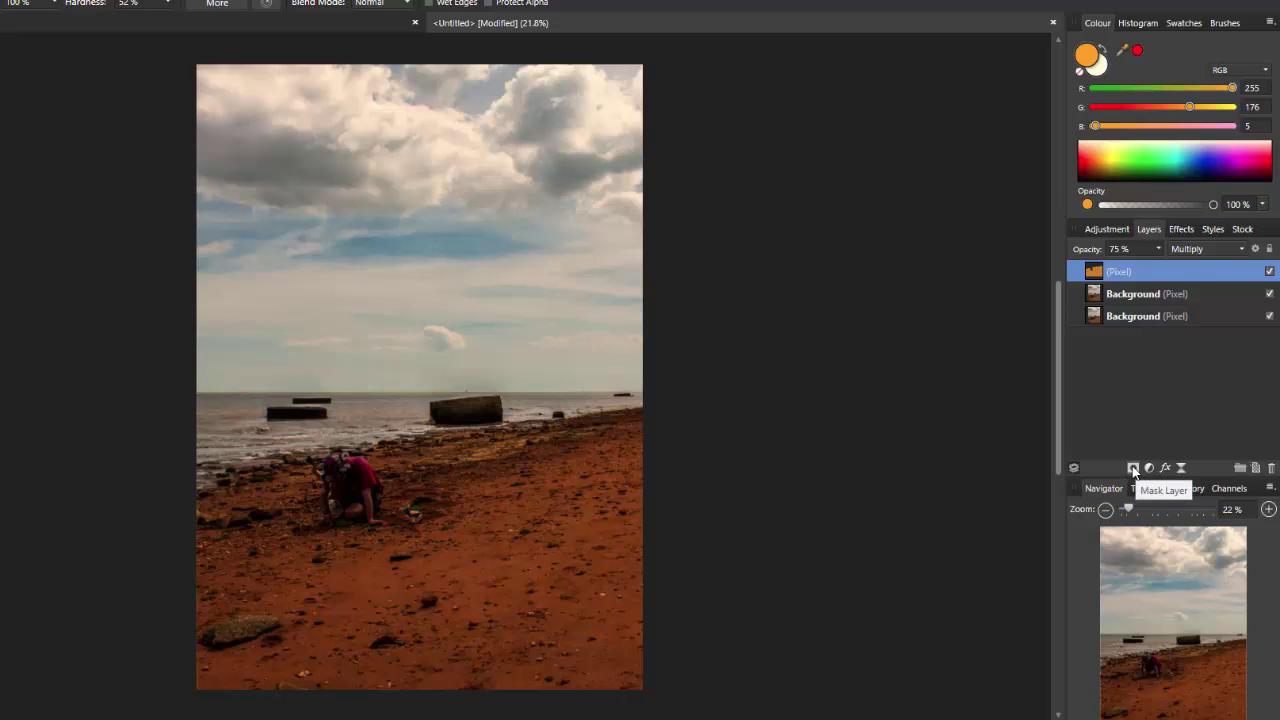
Add a mask to the orange Multiply layer and reset the painting colour to black
click(1134, 469)
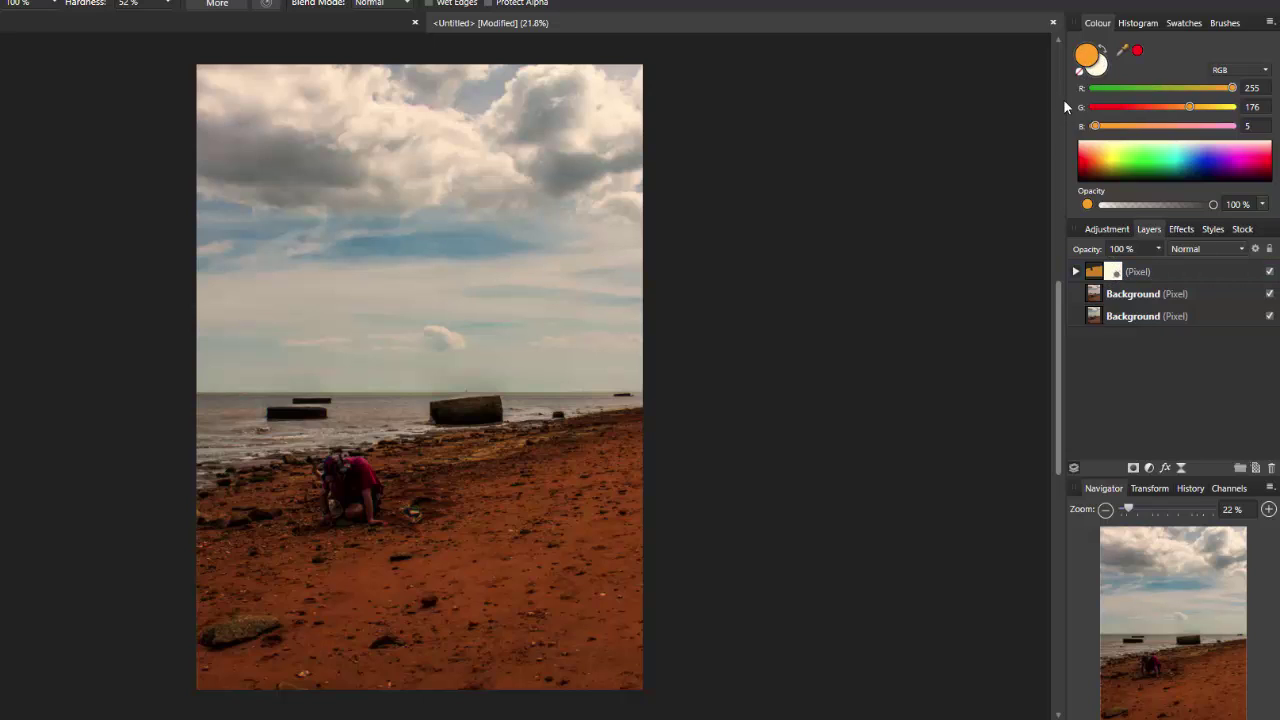
key(d)
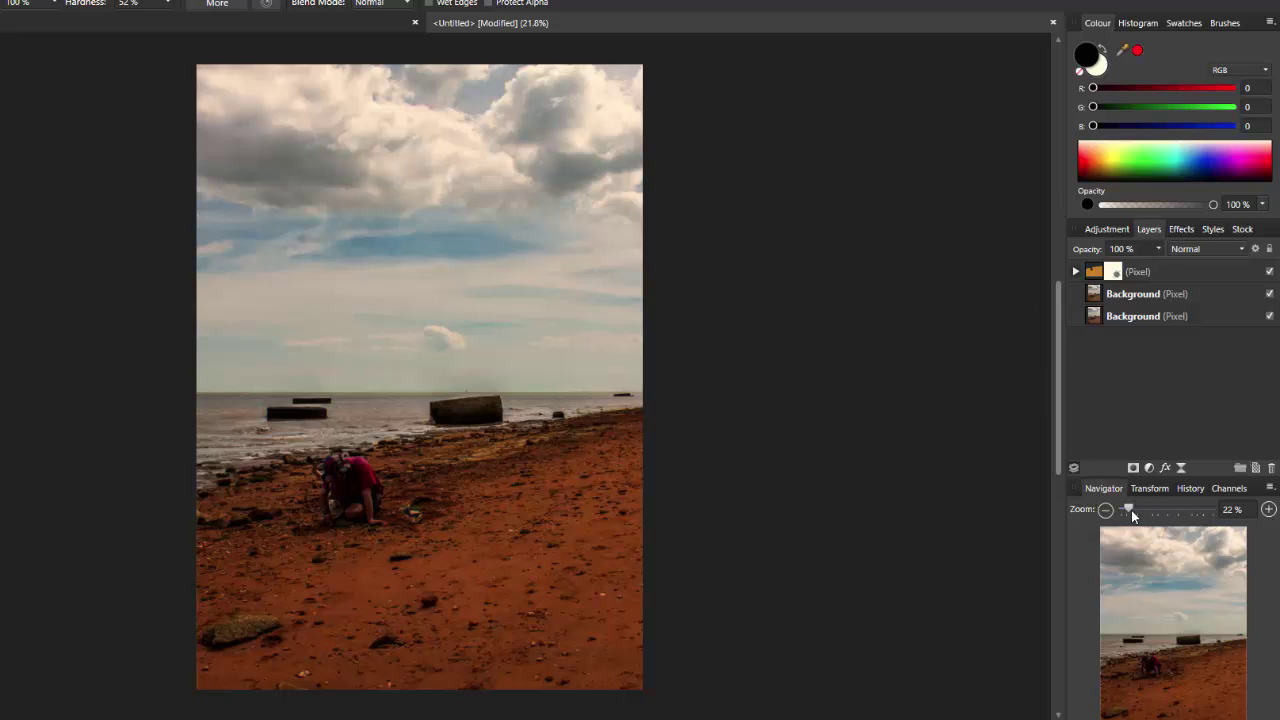
Paint black on the orange mask over the large rock, small rock, litter and dark rock, then fit the image
drag(1131, 510, 1141, 510)
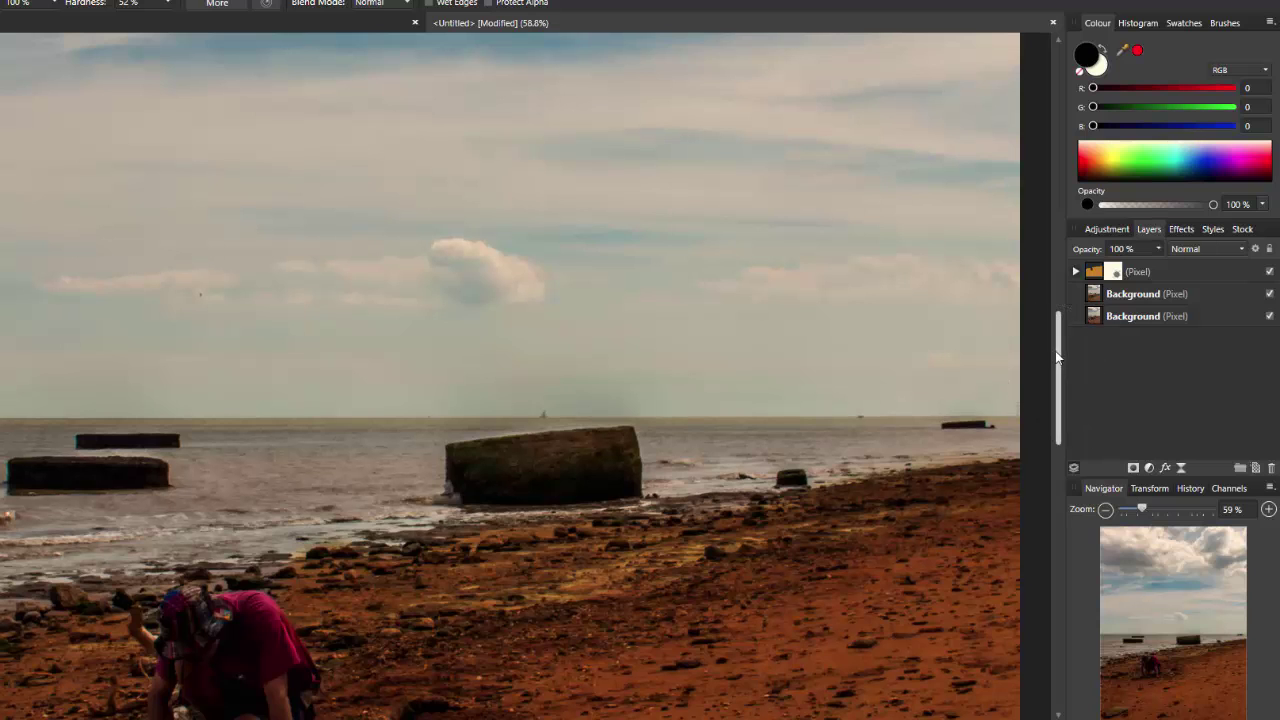
drag(1058, 355, 1060, 515)
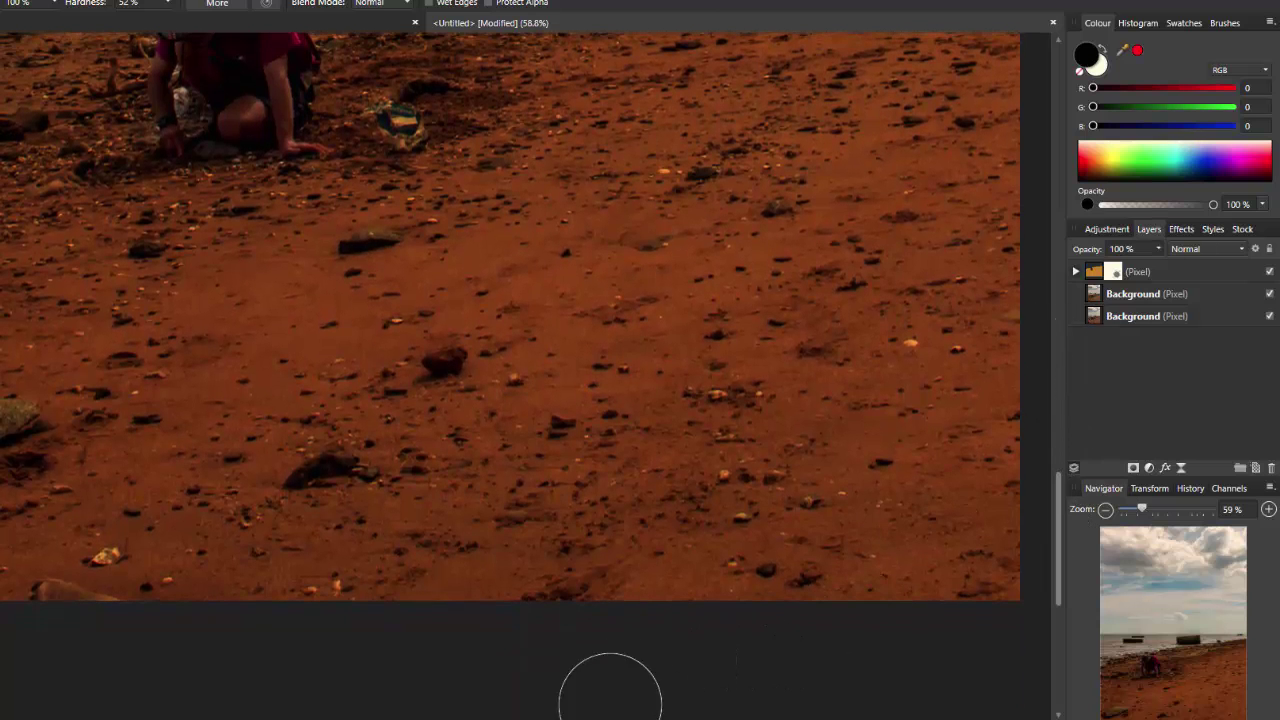
scroll(596, 700, left, 5)
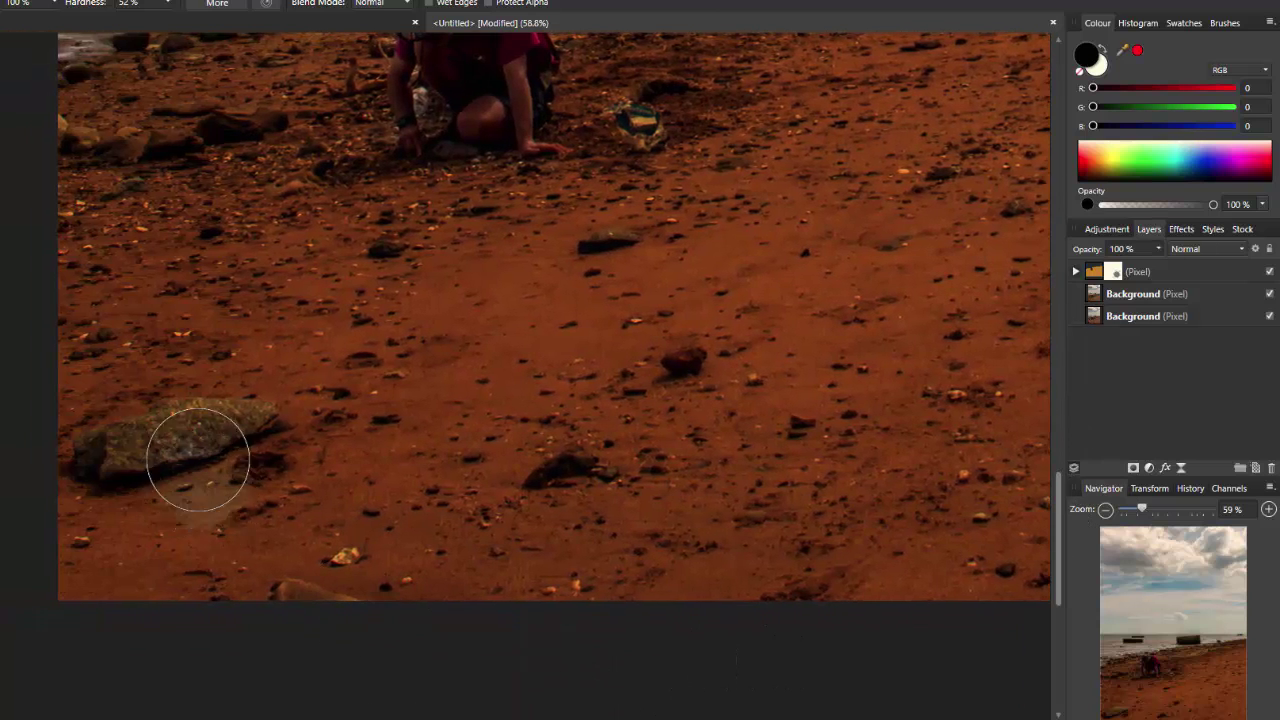
mouse_move(197, 458)
mouse_down()
mouse_move(154, 459)
mouse_move(151, 438)
mouse_move(109, 441)
mouse_move(123, 453)
mouse_move(193, 435)
mouse_move(101, 449)
mouse_move(268, 412)
mouse_move(155, 415)
mouse_move(156, 434)
mouse_move(97, 462)
mouse_move(145, 457)
mouse_up()
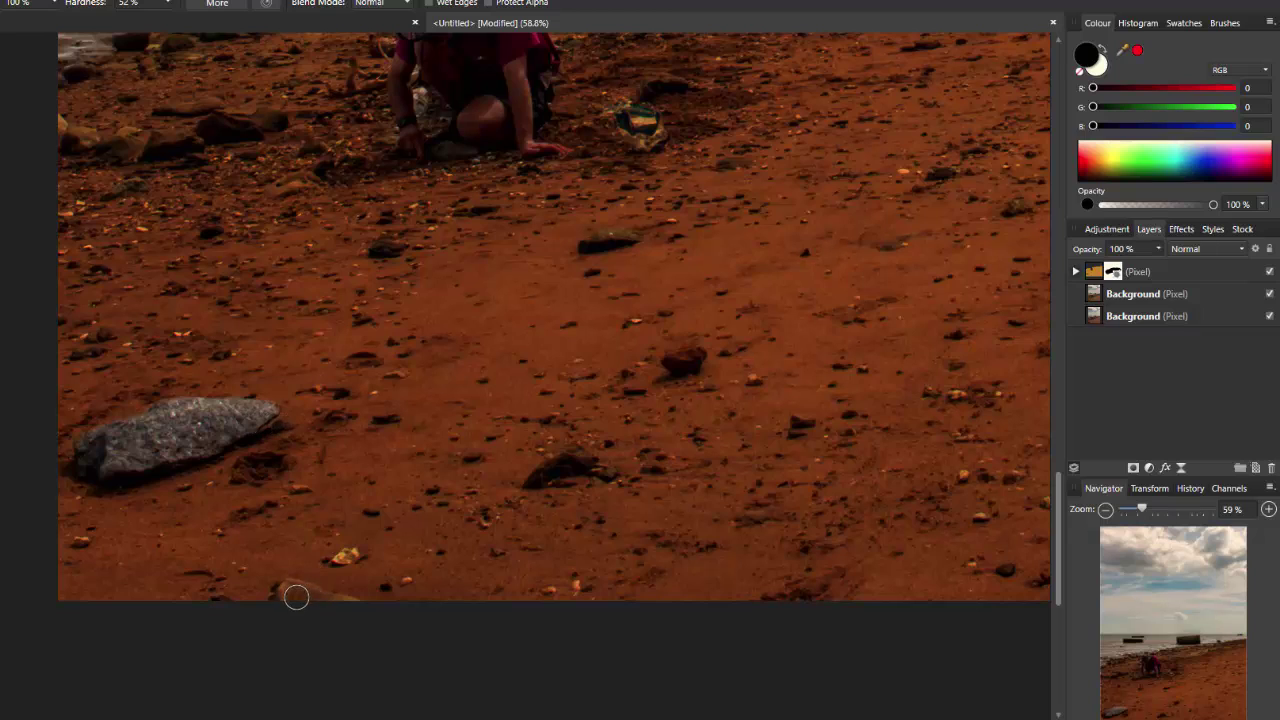
mouse_move(296, 597)
mouse_down()
mouse_move(331, 606)
mouse_move(302, 596)
mouse_up()
drag(1062, 508, 1060, 400)
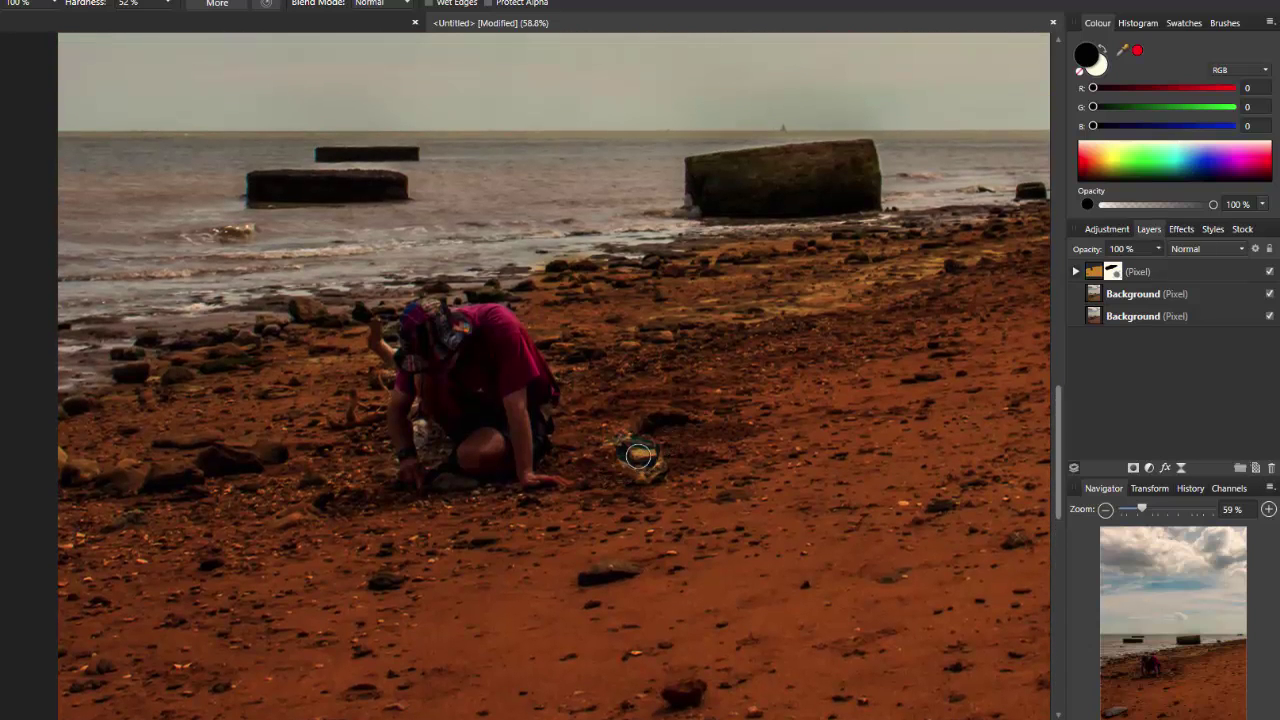
mouse_move(632, 452)
mouse_down()
mouse_move(654, 468)
mouse_move(635, 455)
mouse_move(650, 470)
mouse_move(638, 468)
mouse_up()
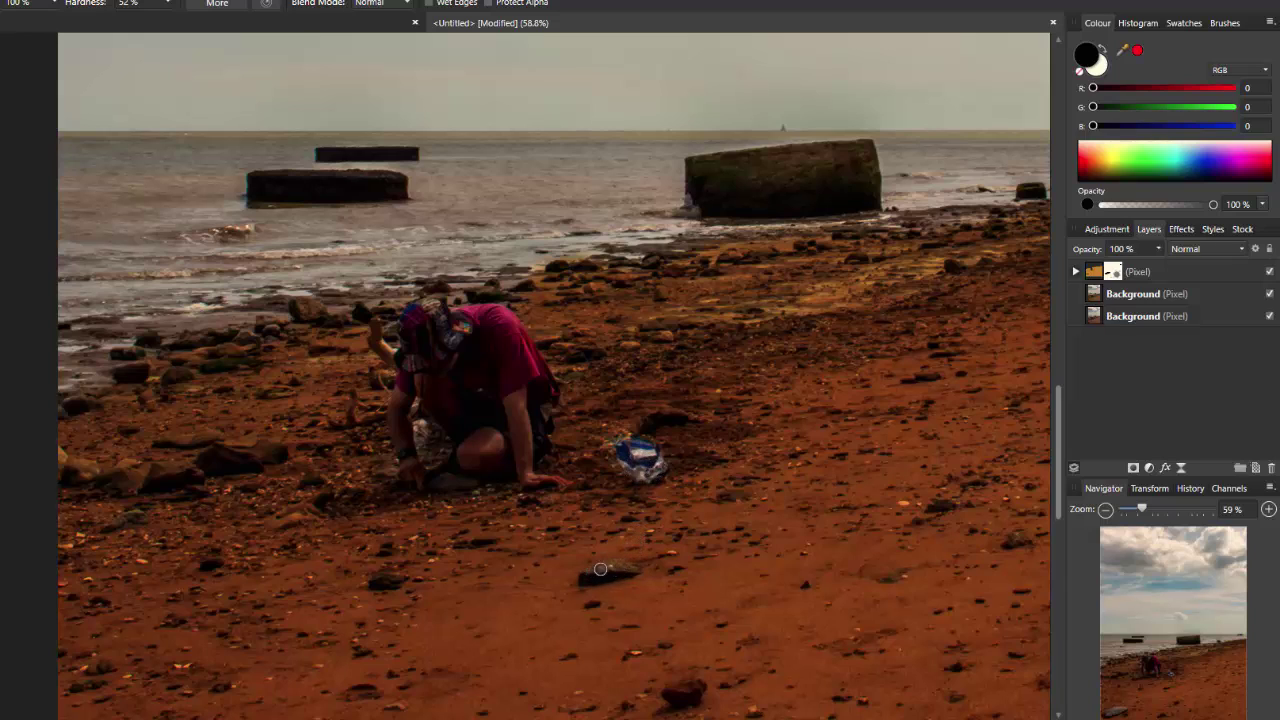
mouse_move(605, 567)
mouse_down()
mouse_move(582, 579)
mouse_move(628, 570)
mouse_up()
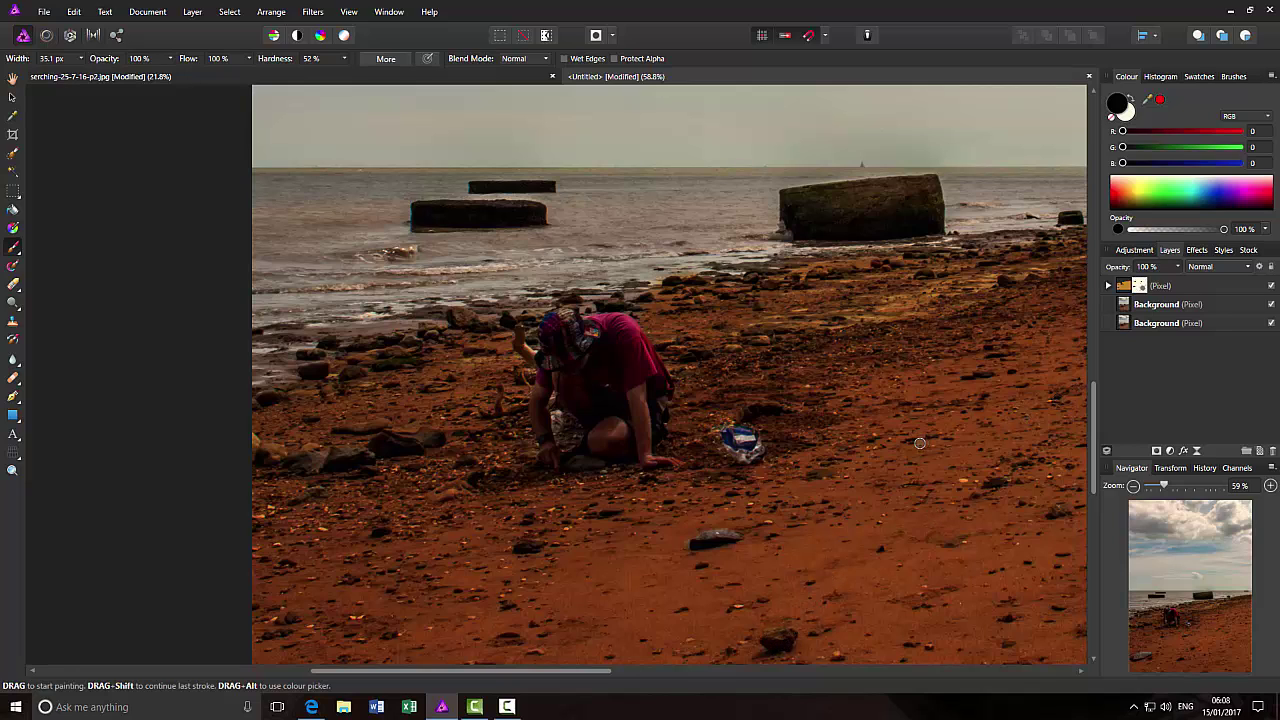
key(ctrl+0)
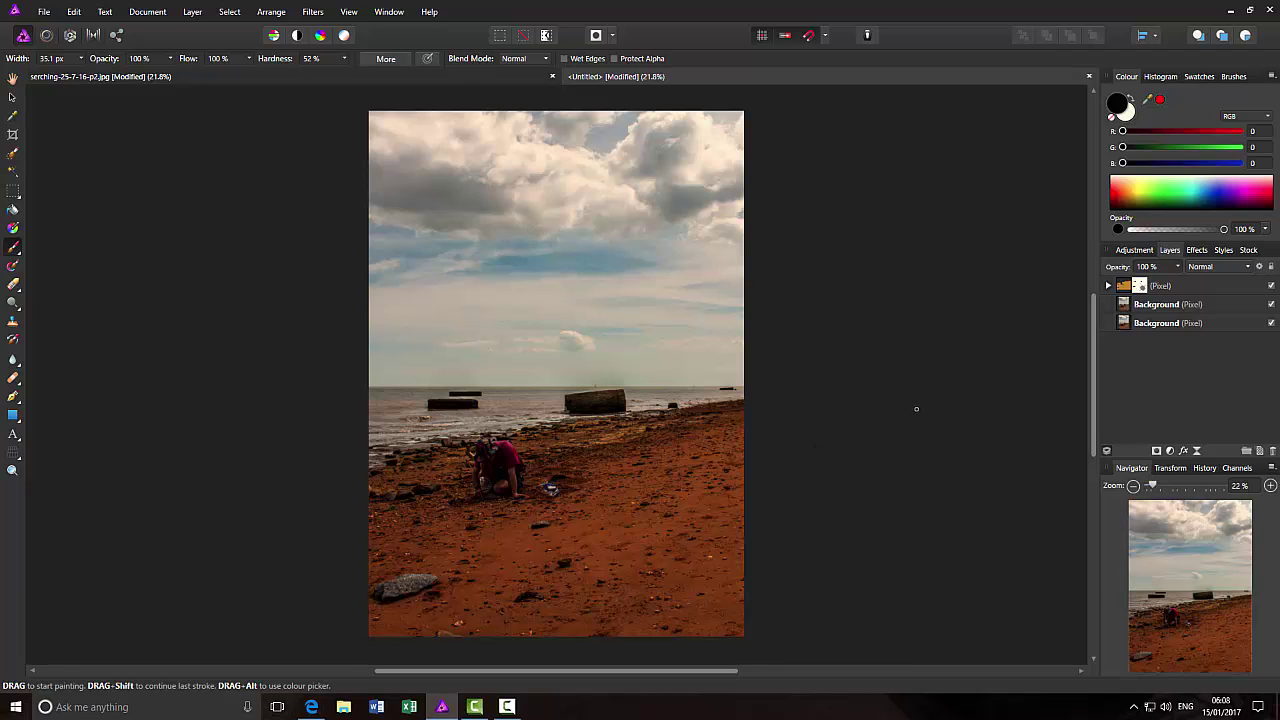
Add a new pixel layer above the orange layer and pick magenta (R223 G43 B255) as the colour
click(1205, 287)
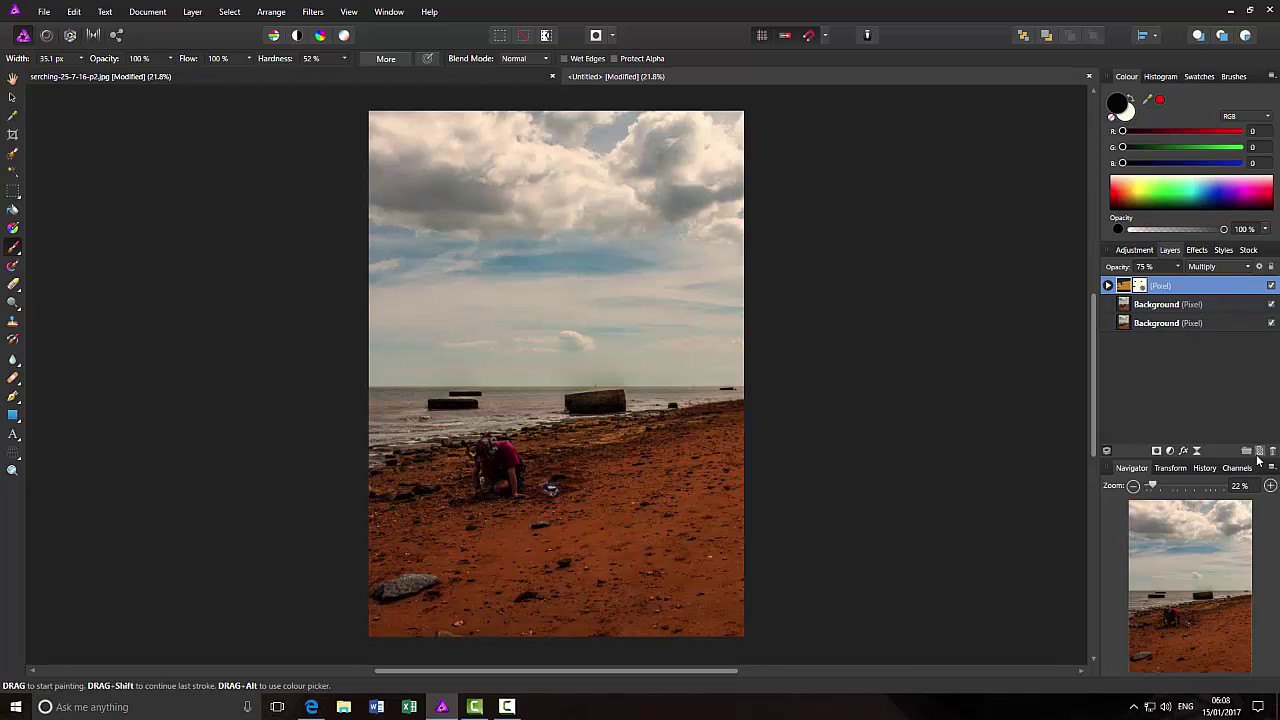
click(1261, 452)
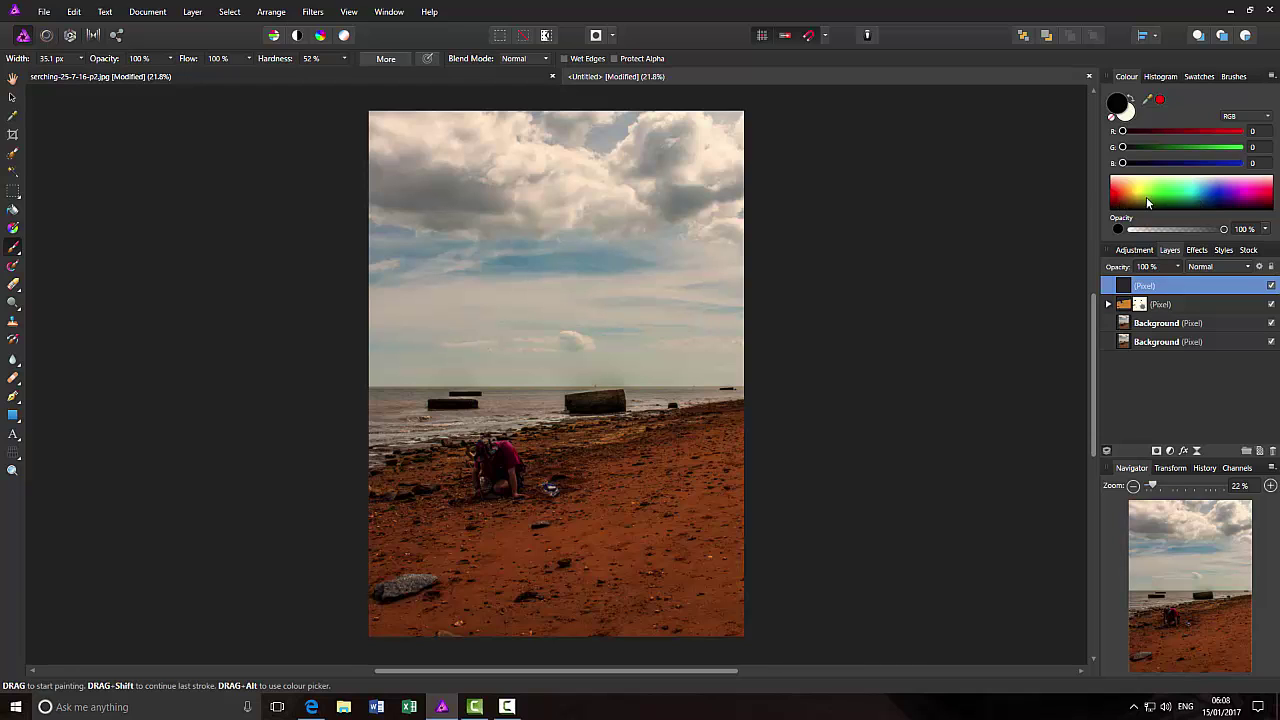
click(1243, 193)
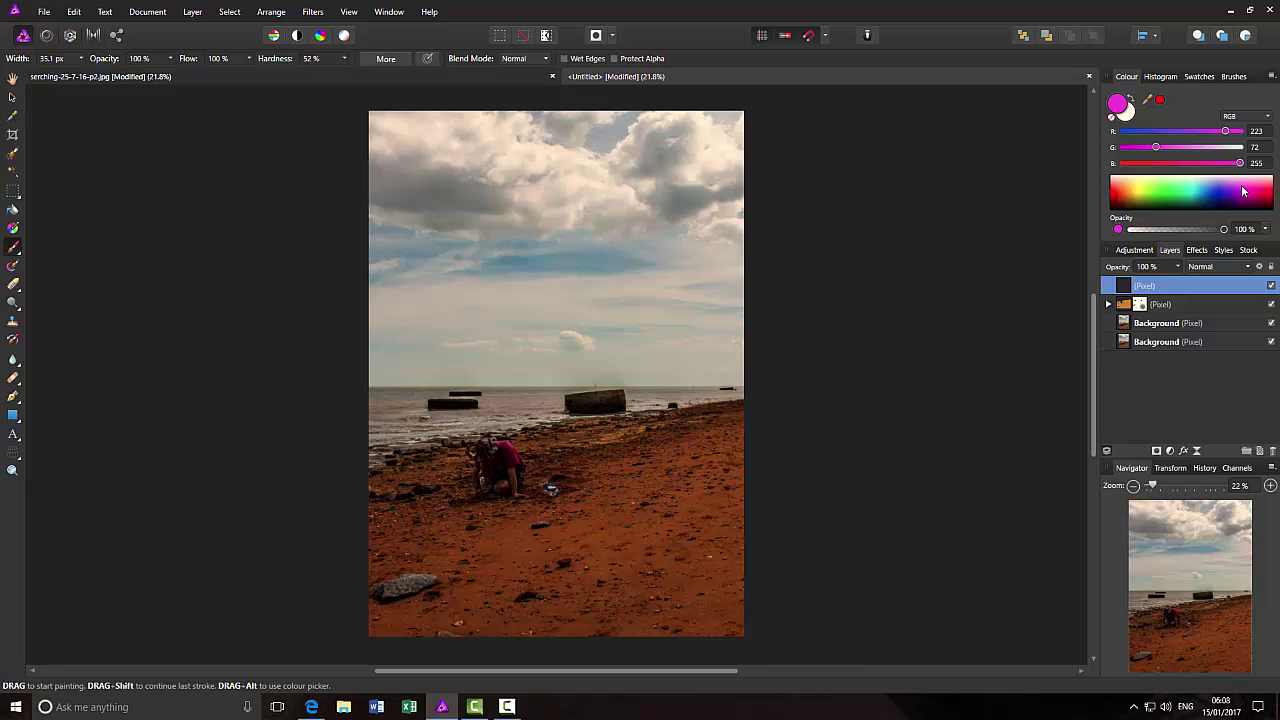
click(1244, 195)
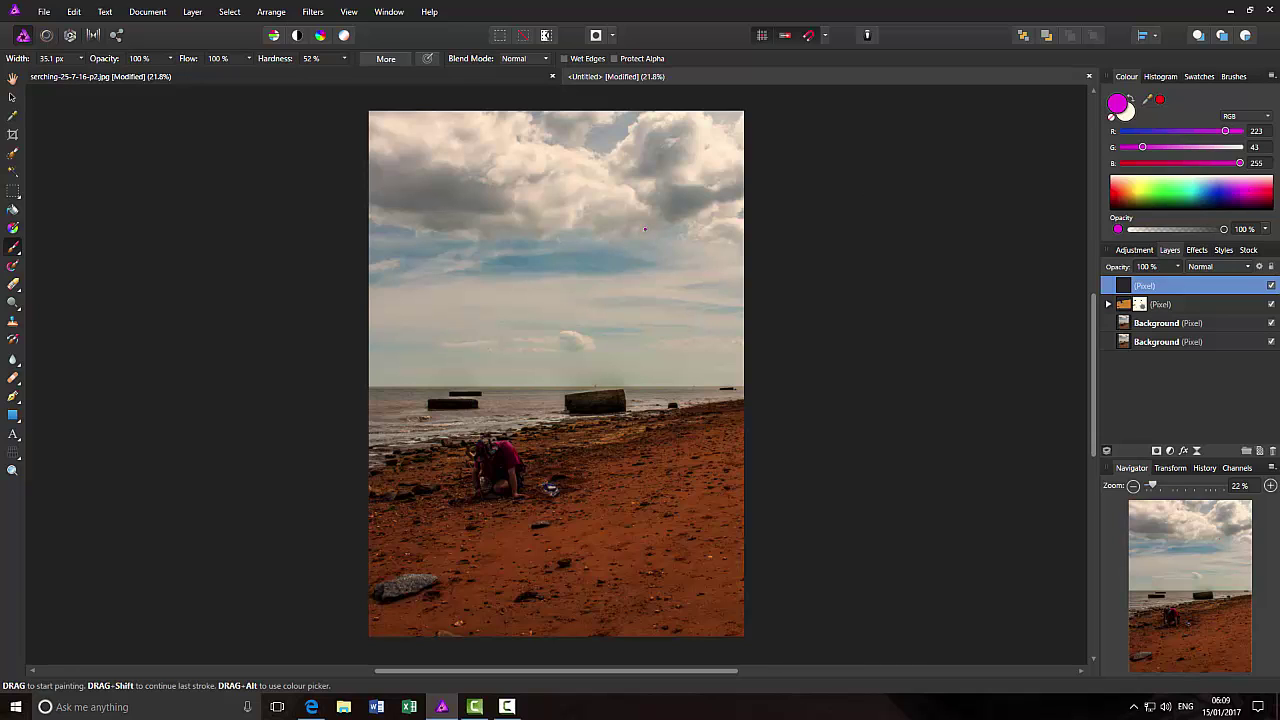
Enlarge the brush to 661 px and paint magenta across the entire sky
key(bracketright)
key(bracketright)
key(bracketright)
click(645, 258)
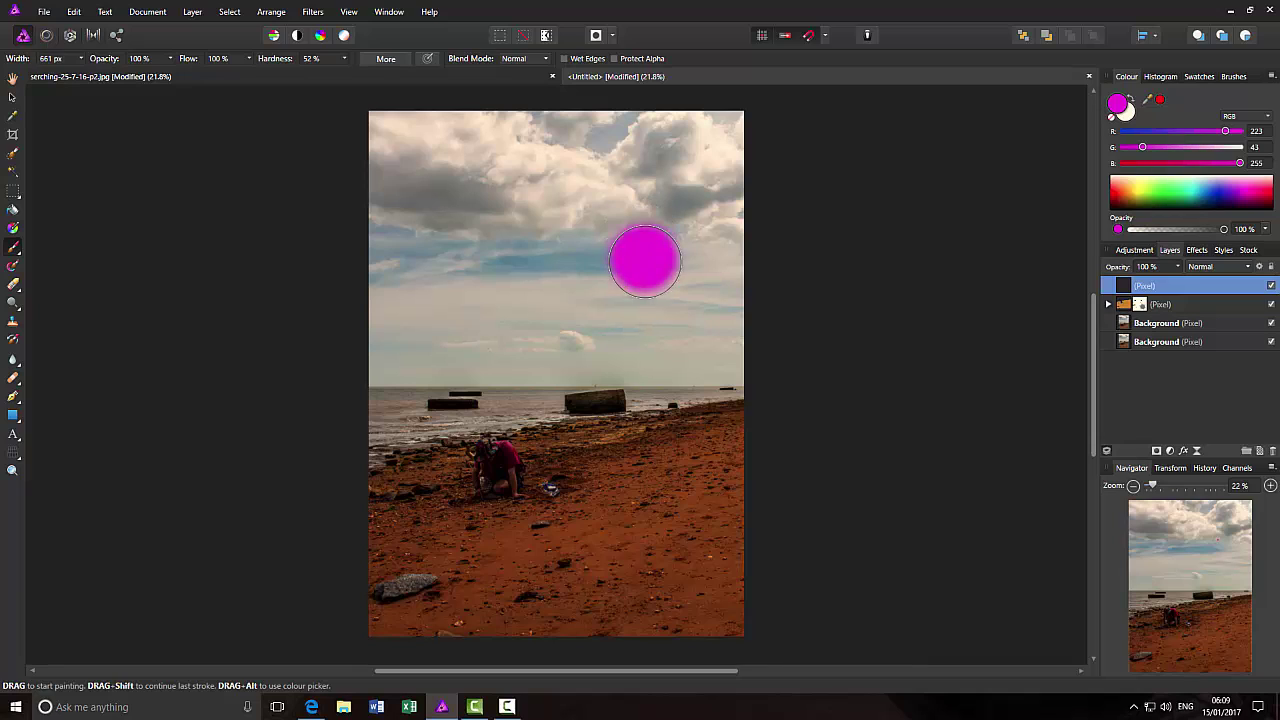
key(ctrl+z)
click(700, 247)
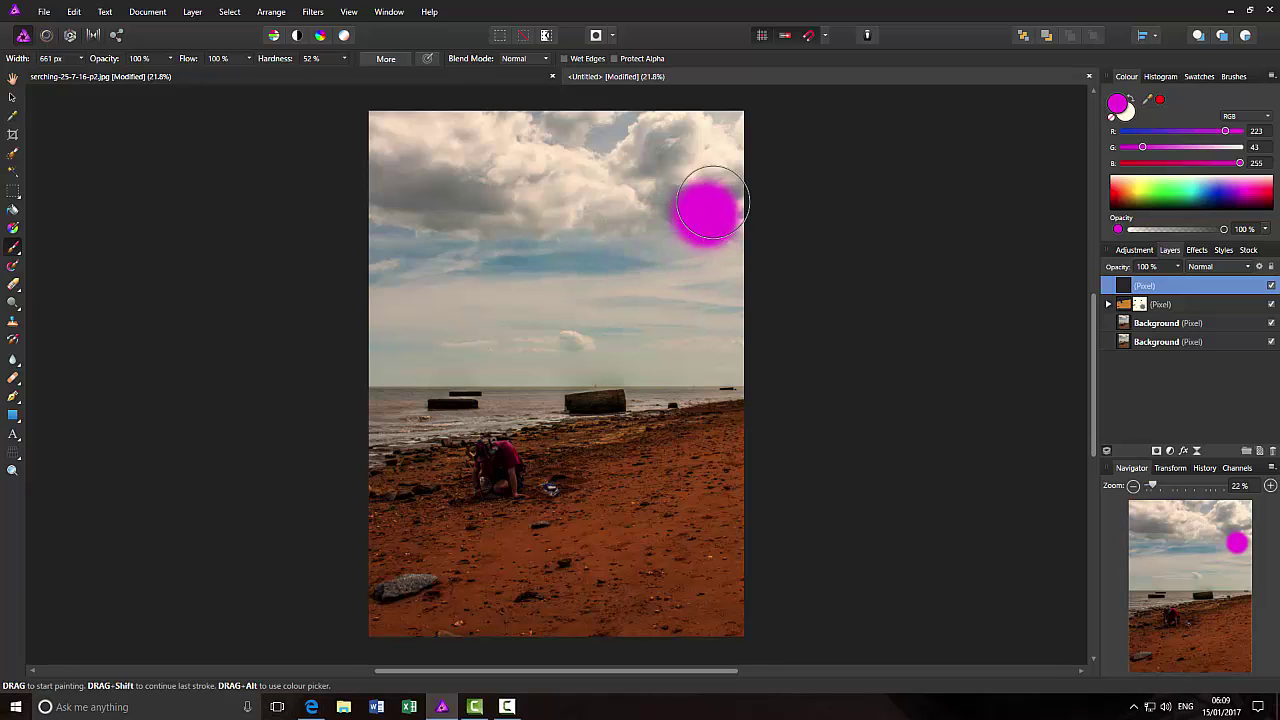
mouse_move(729, 134)
mouse_down()
mouse_move(336, 147)
mouse_move(460, 196)
mouse_move(619, 218)
mouse_move(745, 177)
mouse_move(427, 246)
mouse_move(386, 206)
mouse_move(367, 211)
mouse_move(370, 274)
mouse_move(394, 310)
mouse_move(673, 304)
mouse_move(600, 279)
mouse_move(726, 267)
mouse_move(644, 292)
mouse_move(738, 341)
mouse_move(371, 349)
mouse_move(549, 357)
mouse_move(829, 340)
mouse_up()
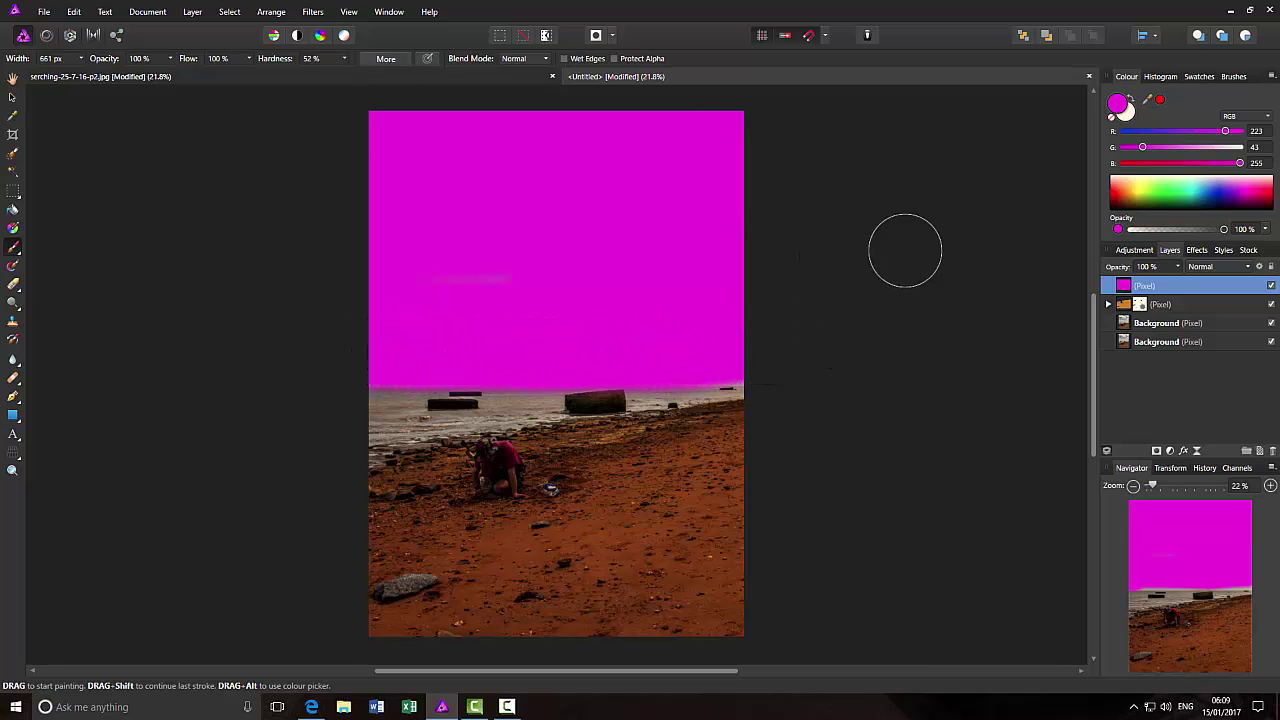
Set the magenta sky layer to Multiply blend mode at 25% opacity
click(1248, 266)
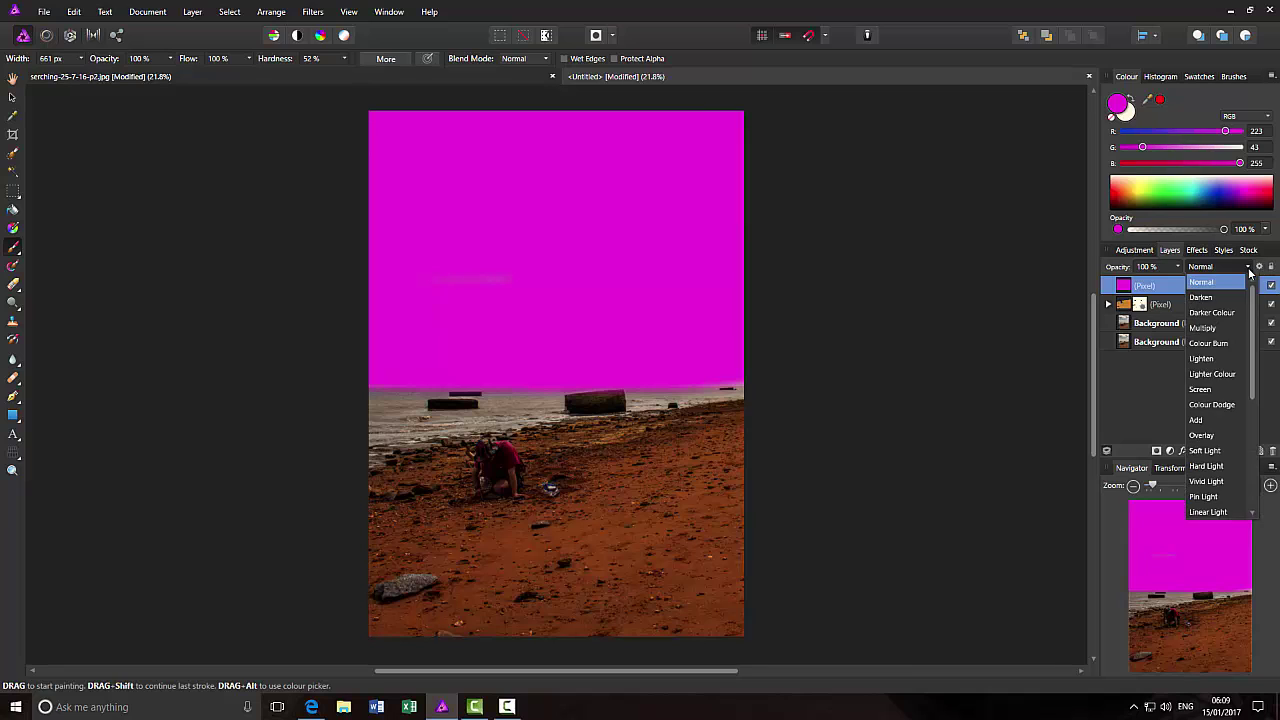
click(1203, 328)
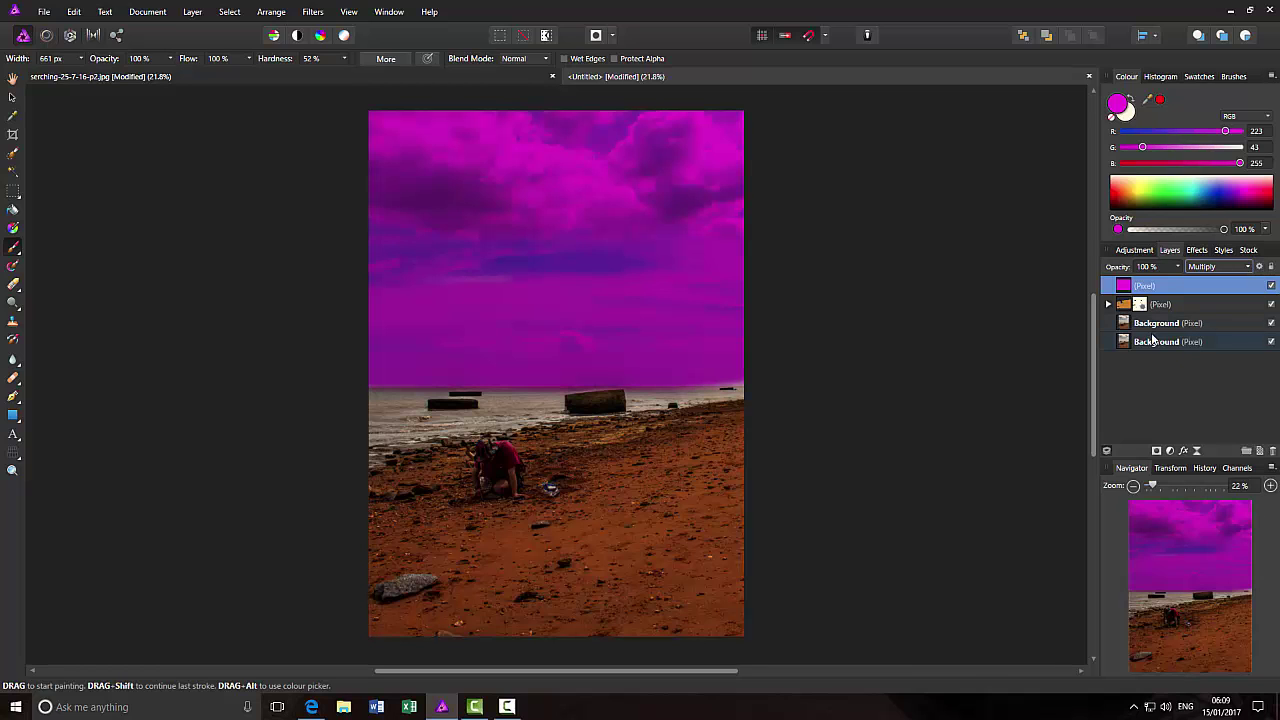
click(1178, 267)
drag(1180, 282, 1113, 284)
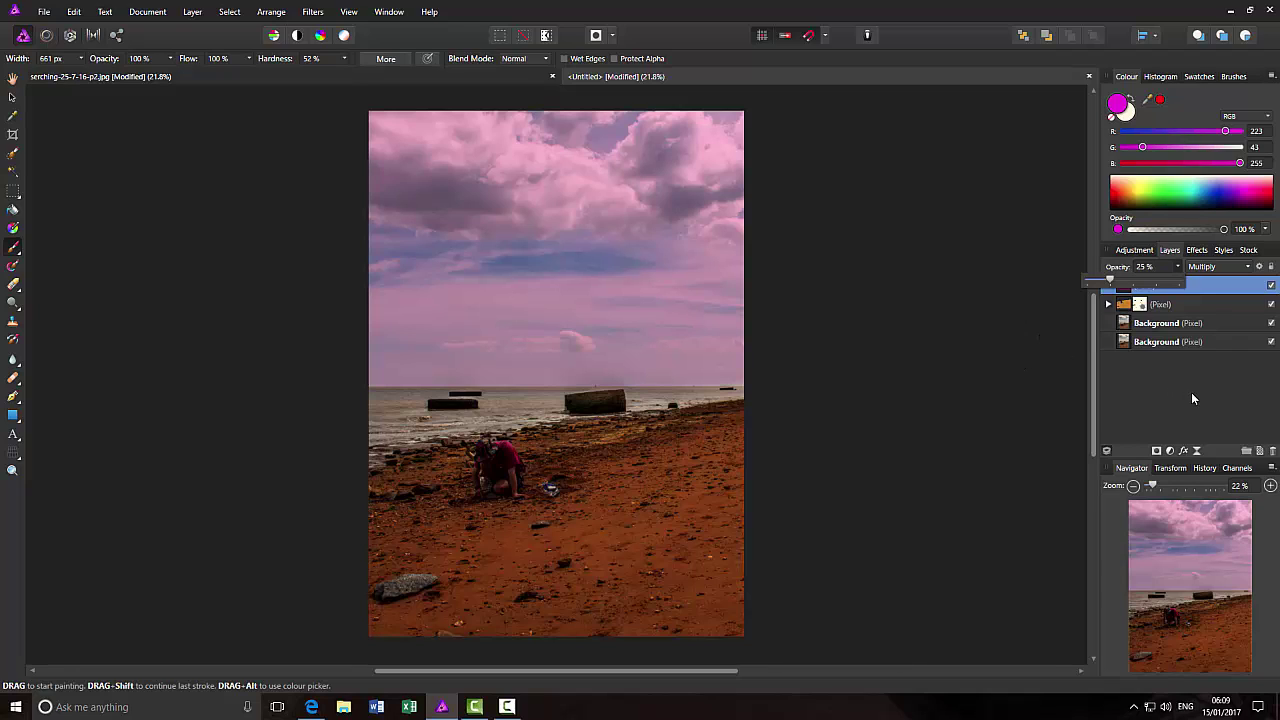
Mask the pink sky layer, paint black over the beach and shoreline, then fit the photo
click(1156, 449)
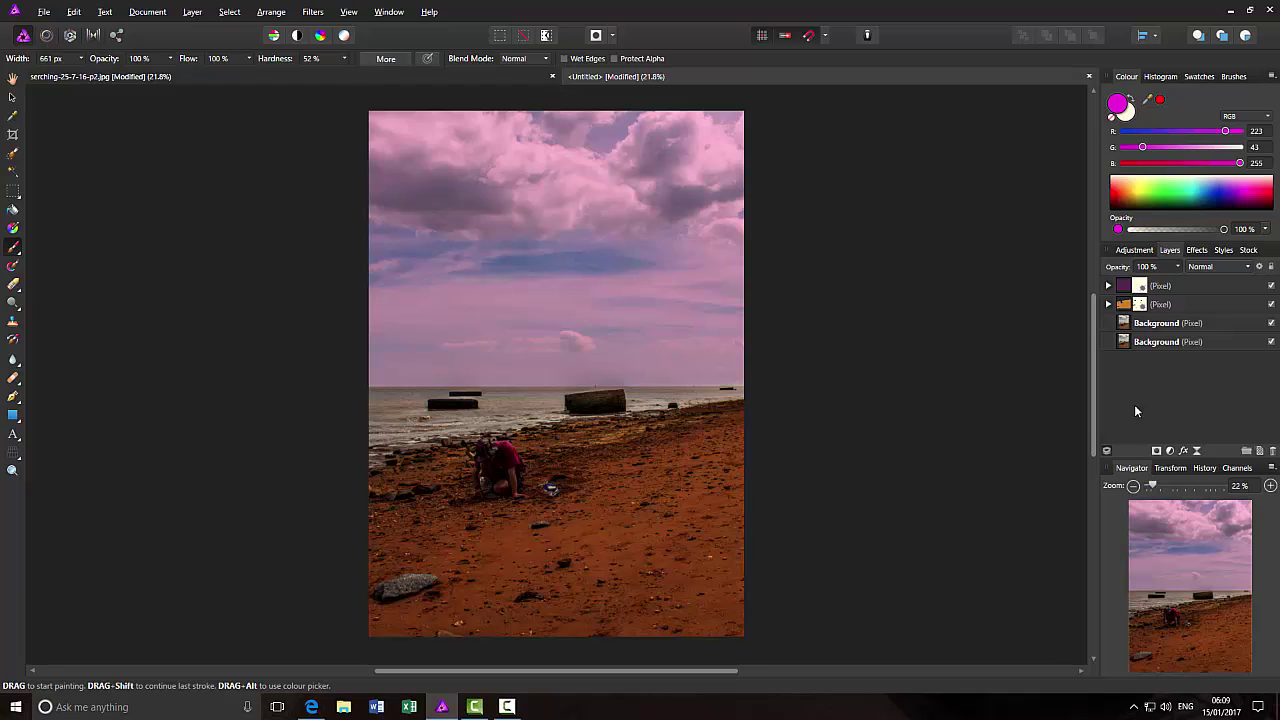
key(d)
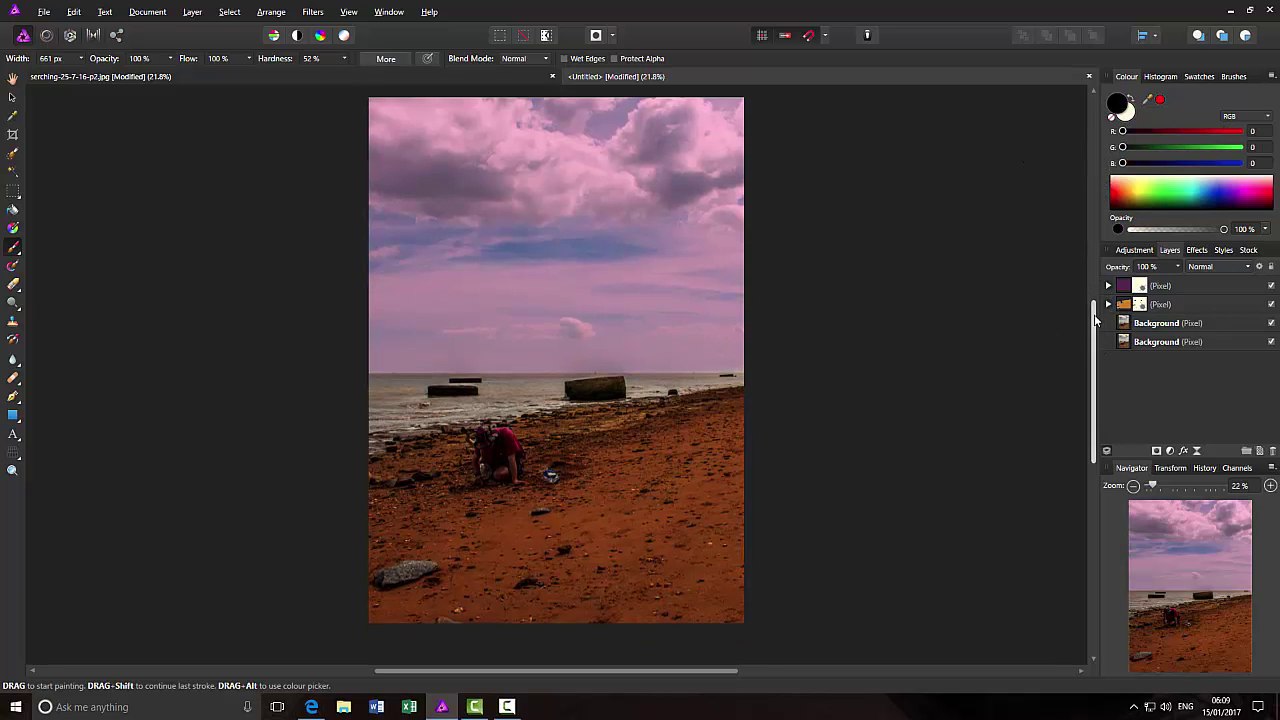
drag(1157, 486, 1180, 486)
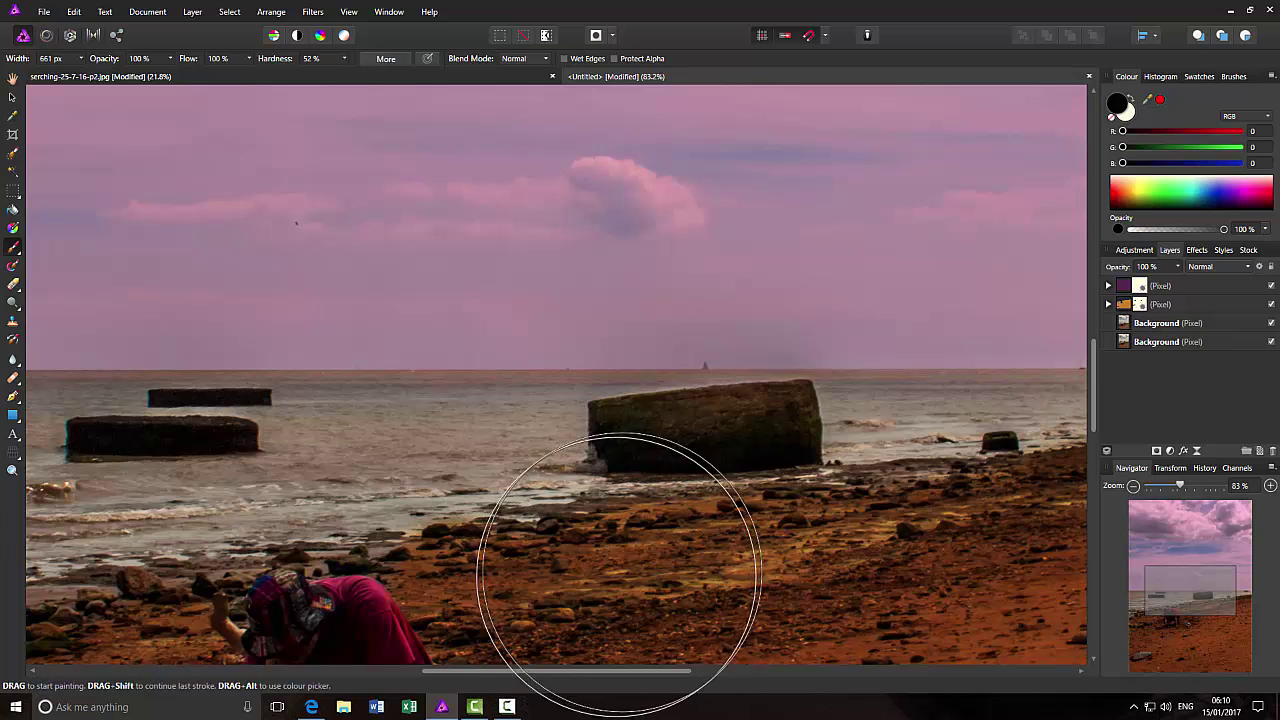
mouse_move(571, 564)
mouse_down()
mouse_move(425, 507)
mouse_move(116, 510)
mouse_move(370, 528)
mouse_move(691, 507)
mouse_move(1005, 510)
mouse_move(983, 510)
mouse_move(959, 543)
mouse_move(1045, 550)
mouse_up()
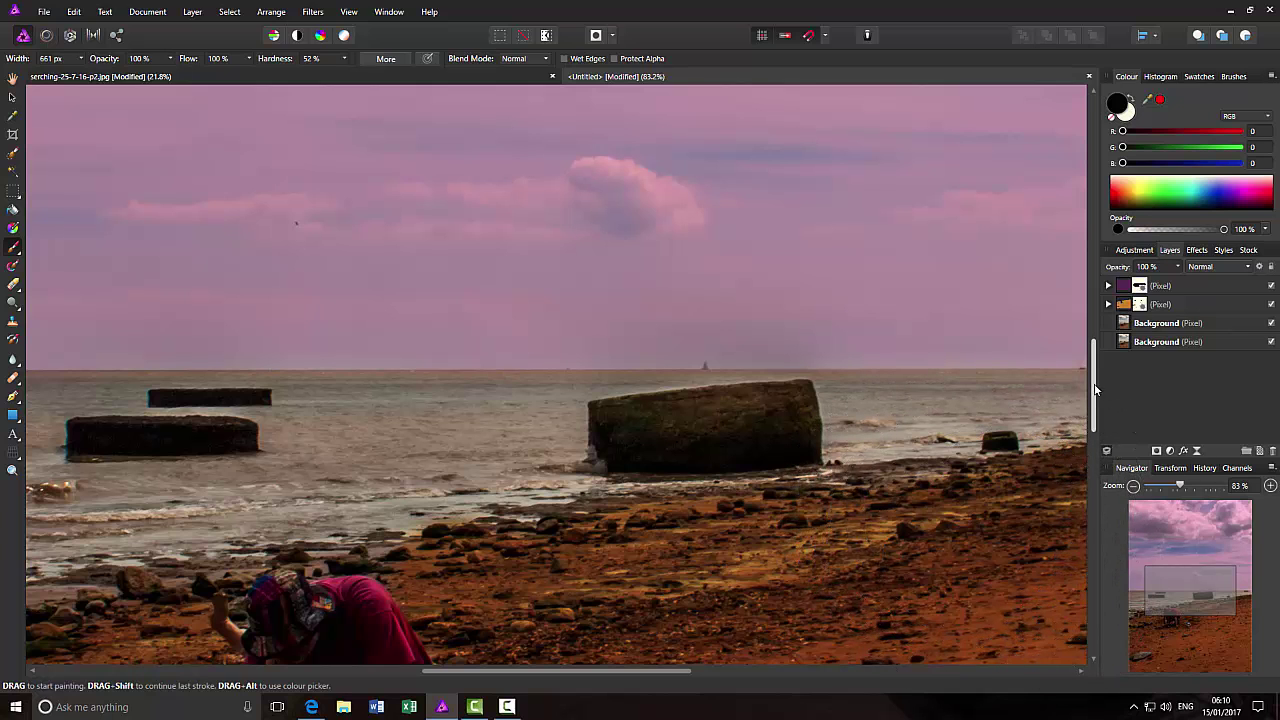
drag(1097, 394, 1099, 408)
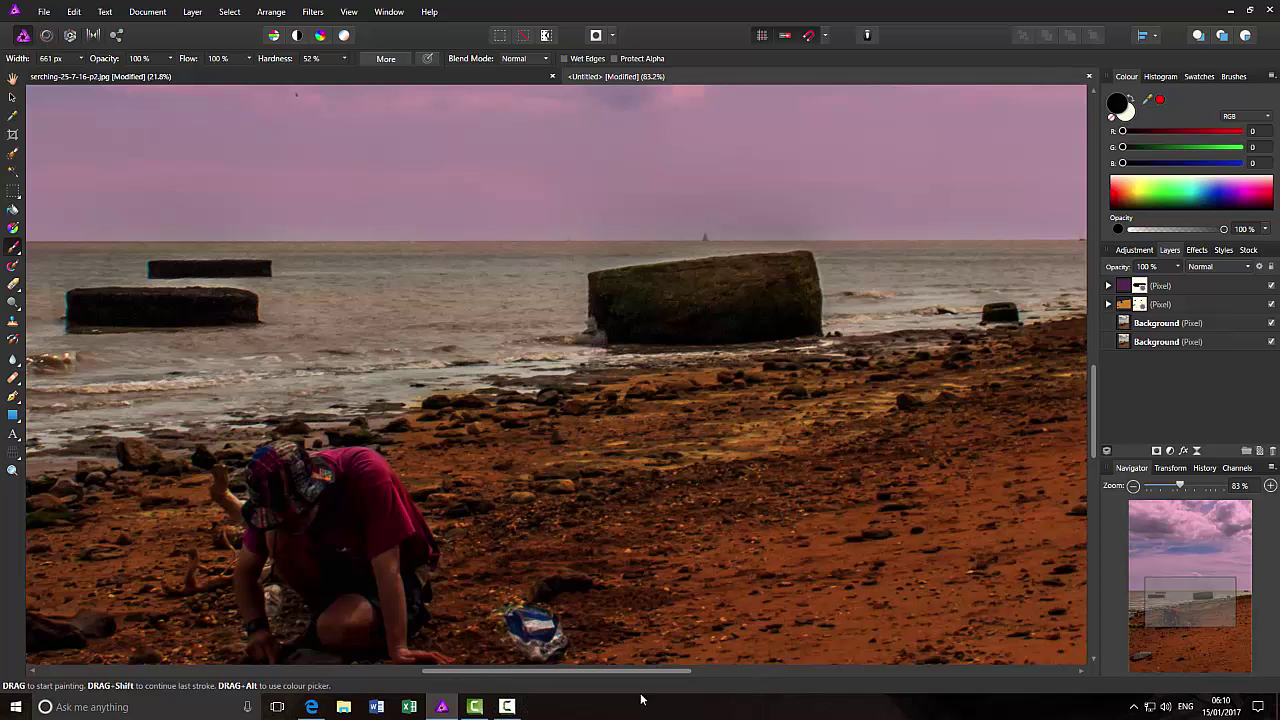
drag(640, 670, 800, 670)
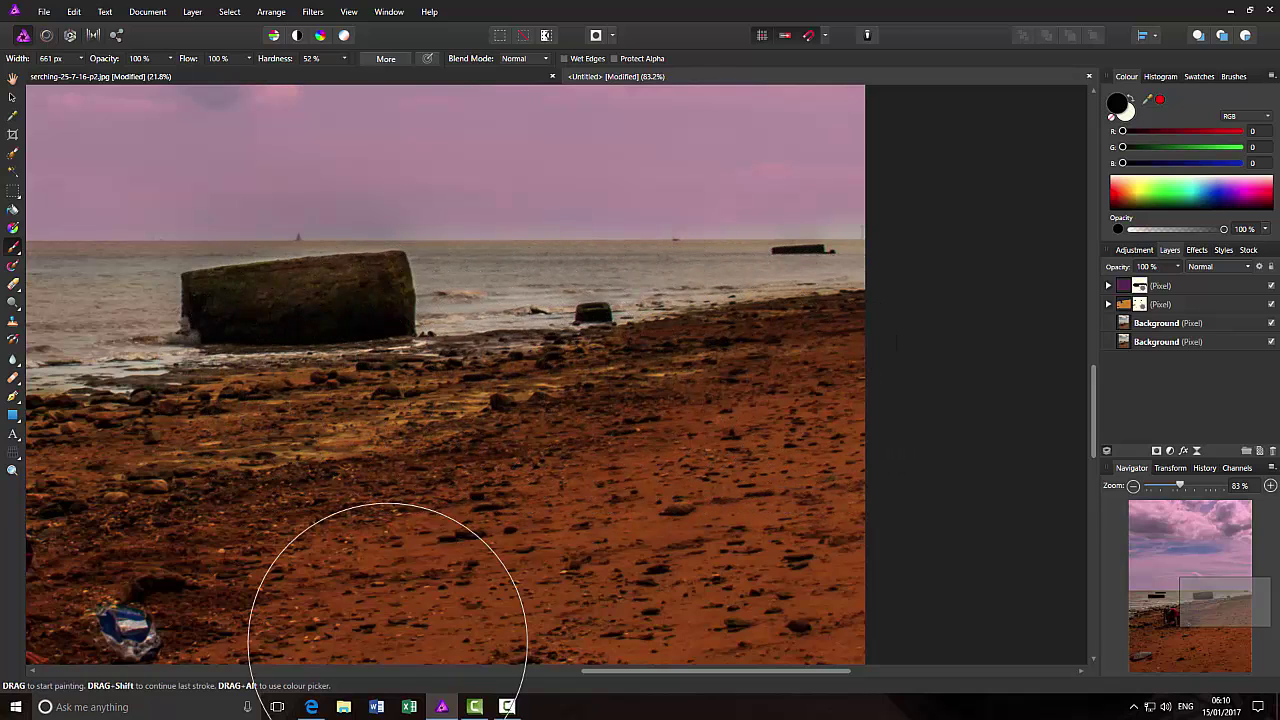
drag(718, 669, 414, 669)
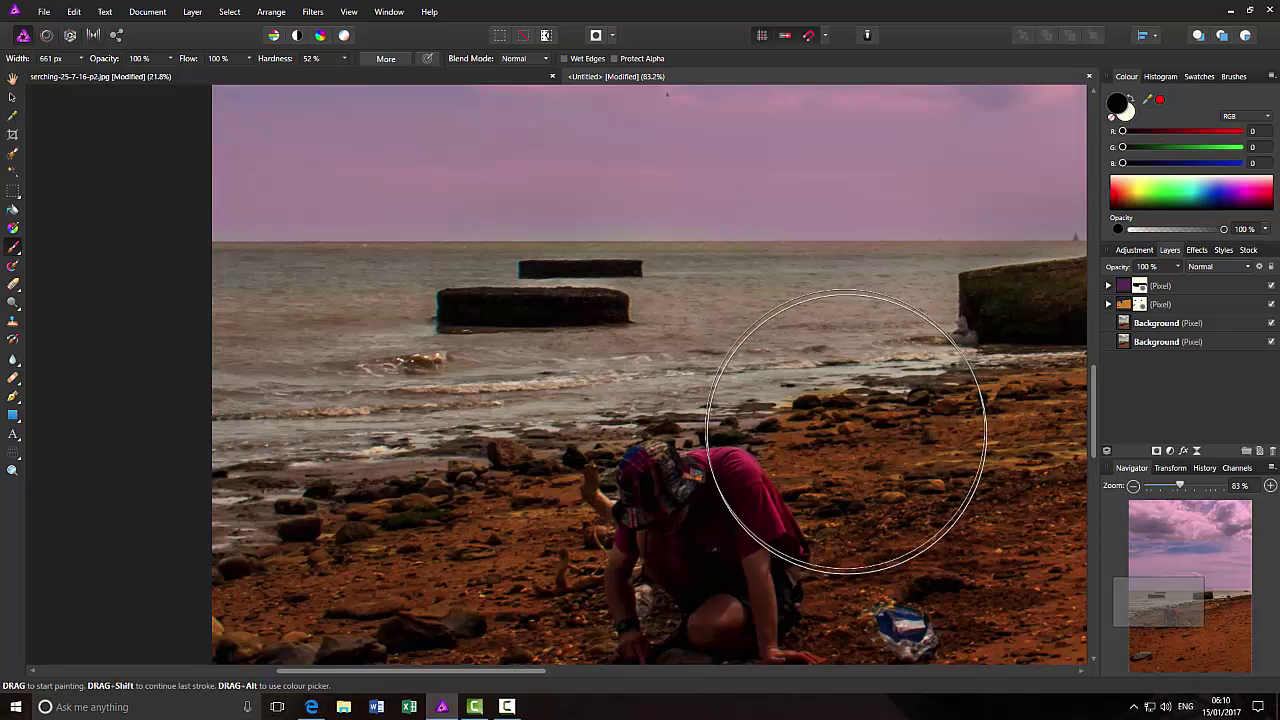
key(ctrl+0)
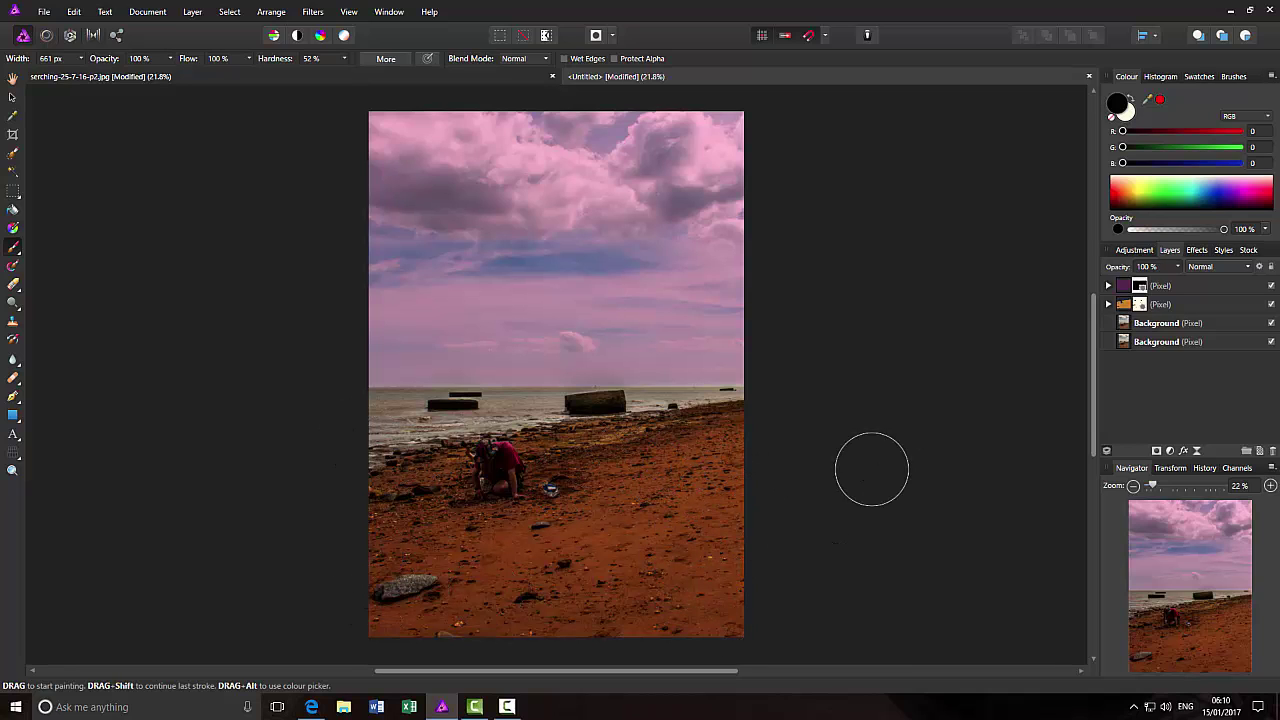
click(1212, 285)
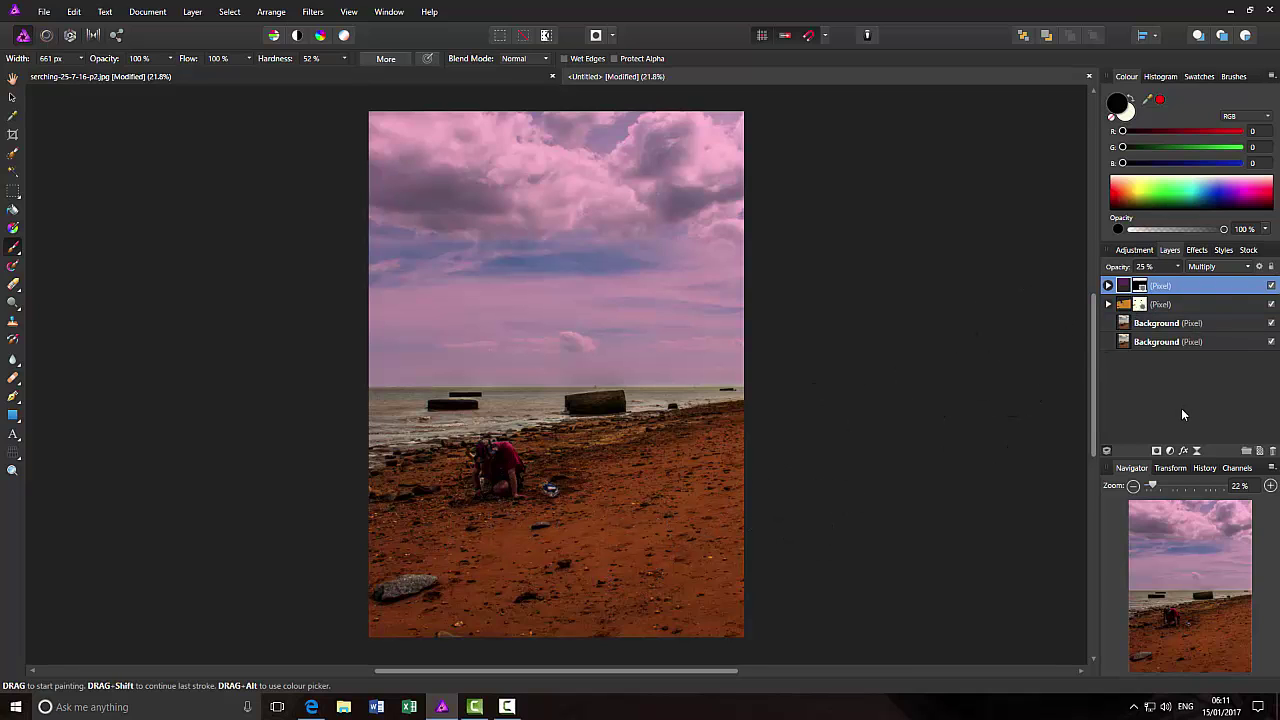
Add a new pixel layer and paint bright blue (R63 G125 B255) across the whole sea
click(1259, 451)
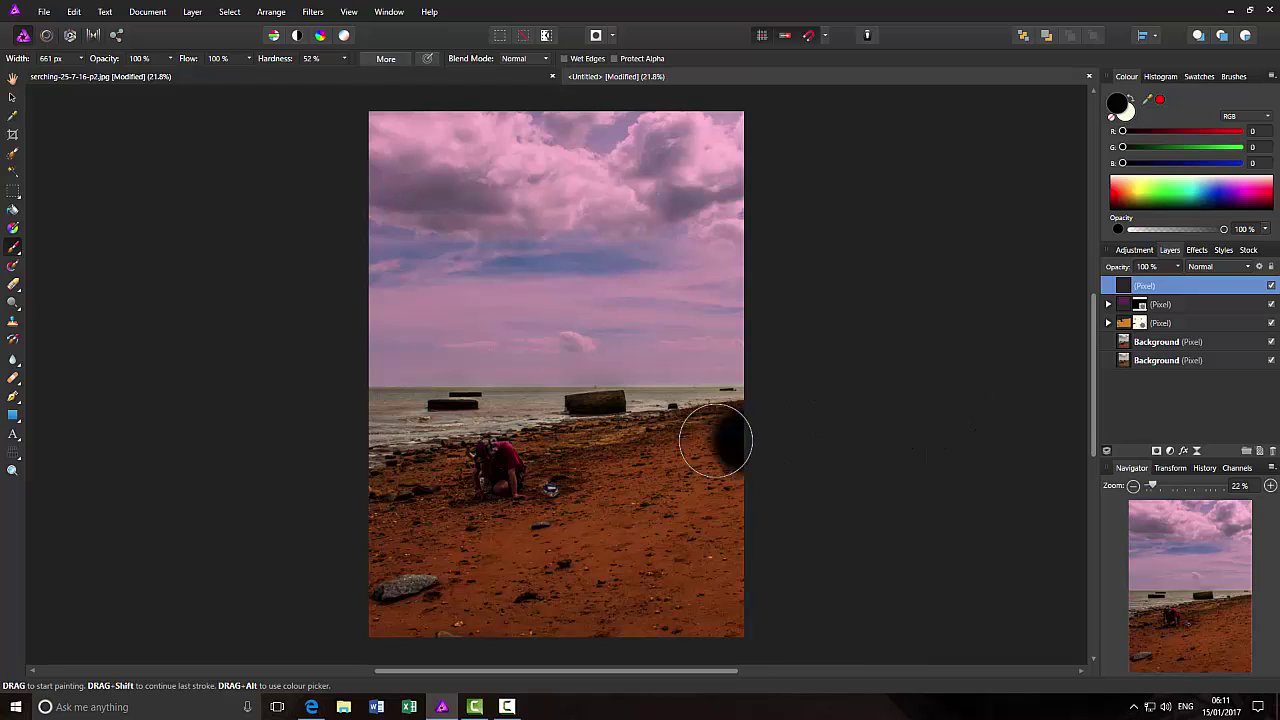
click(1210, 188)
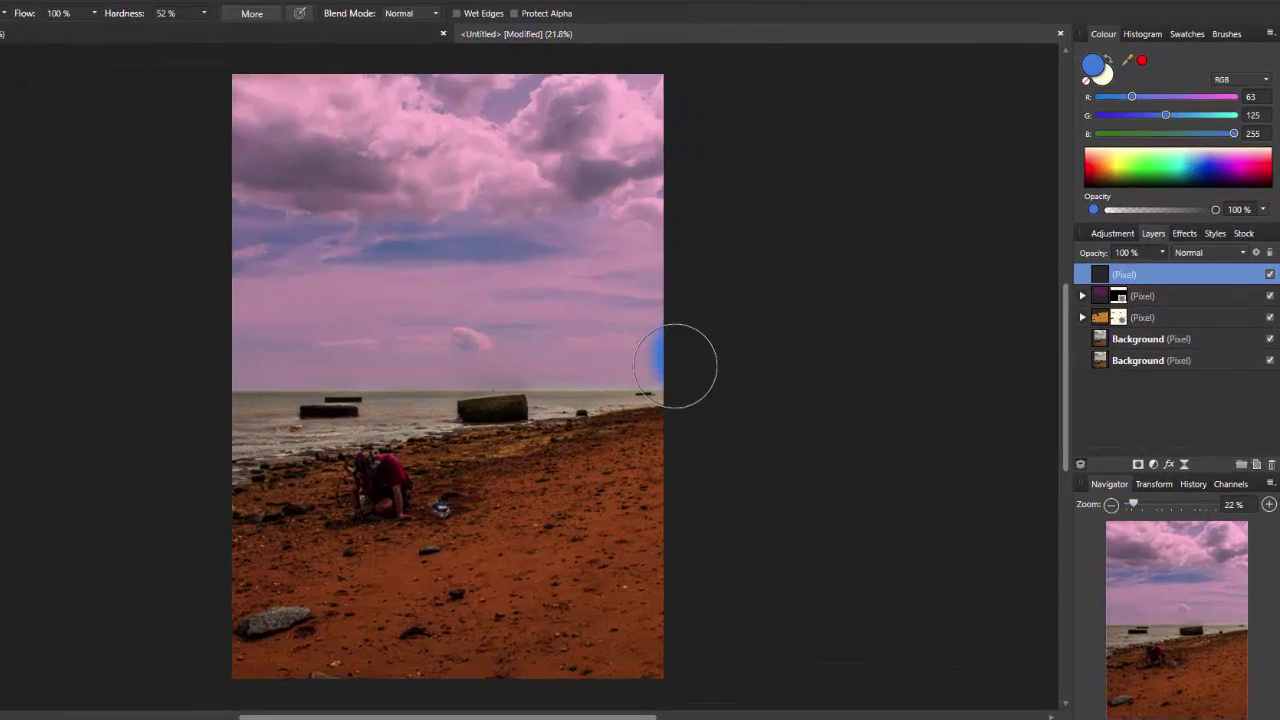
drag(440, 432, 397, 423)
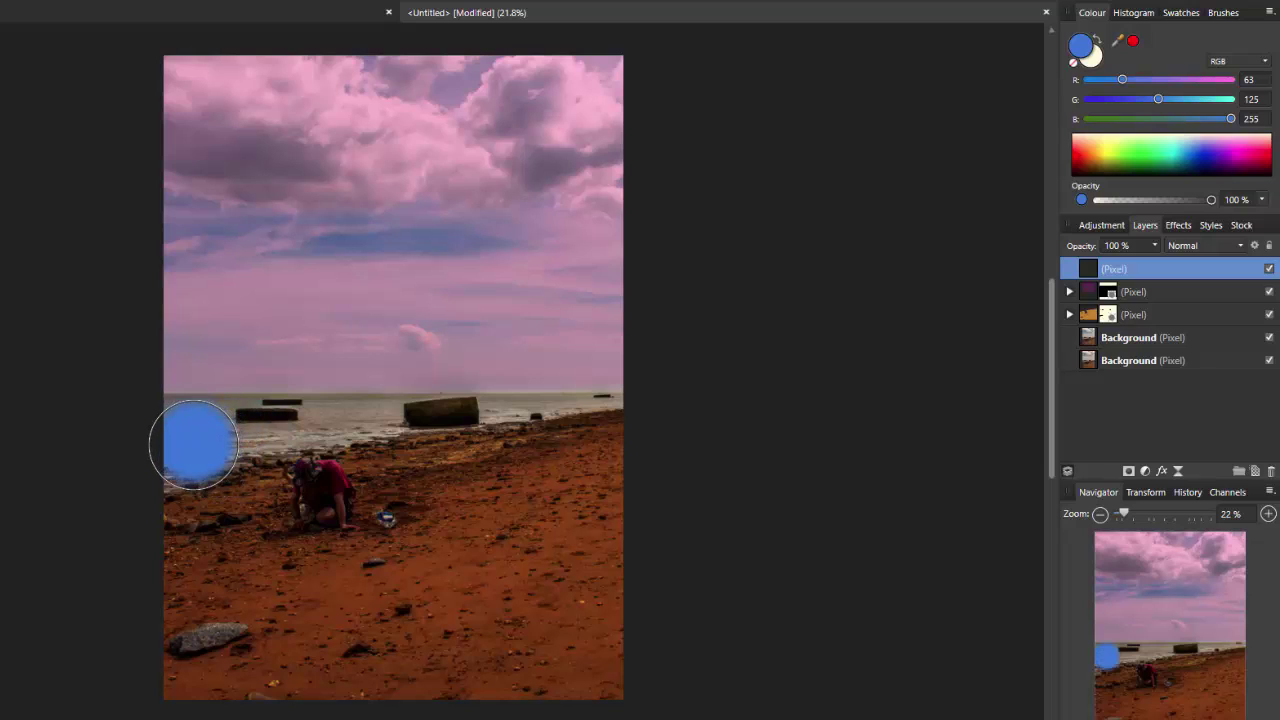
key(ctrl+z)
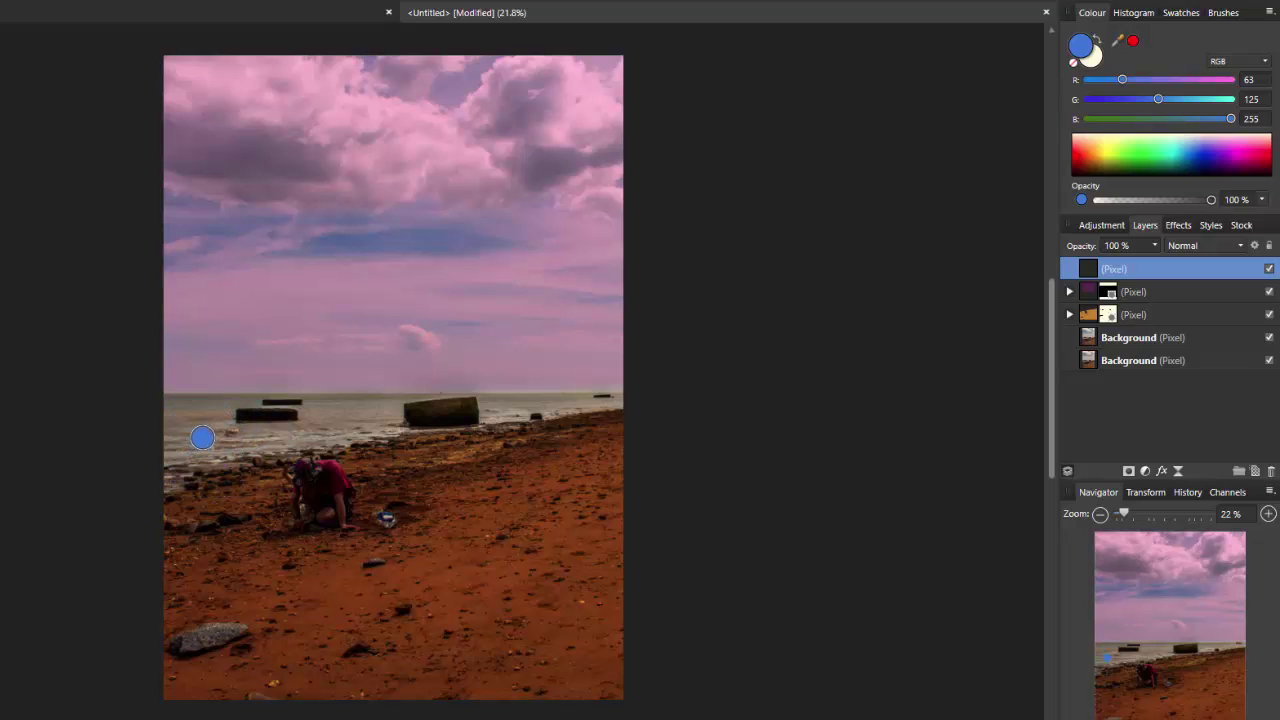
mouse_move(202, 437)
mouse_down()
mouse_move(162, 472)
mouse_move(194, 445)
mouse_move(166, 431)
mouse_move(179, 426)
mouse_move(165, 414)
mouse_move(287, 431)
mouse_move(226, 441)
mouse_move(451, 420)
mouse_move(180, 409)
mouse_up()
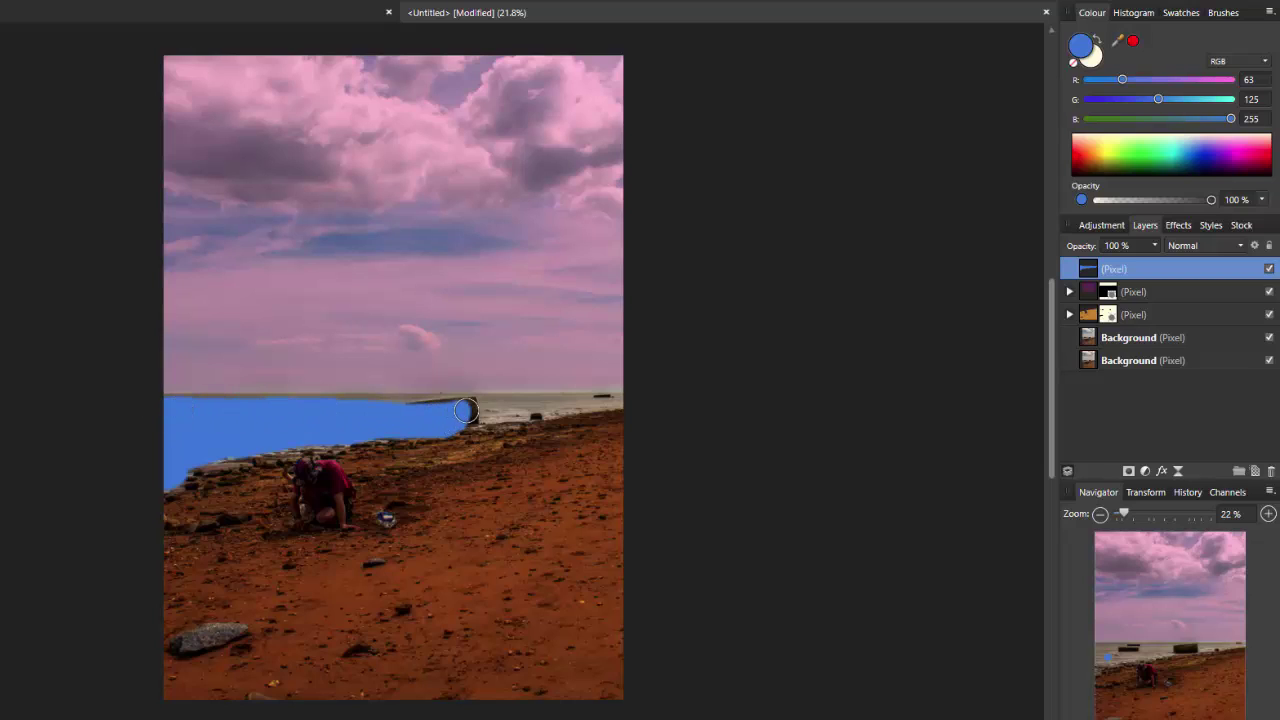
mouse_move(470, 414)
mouse_down()
mouse_move(459, 419)
mouse_move(525, 409)
mouse_up()
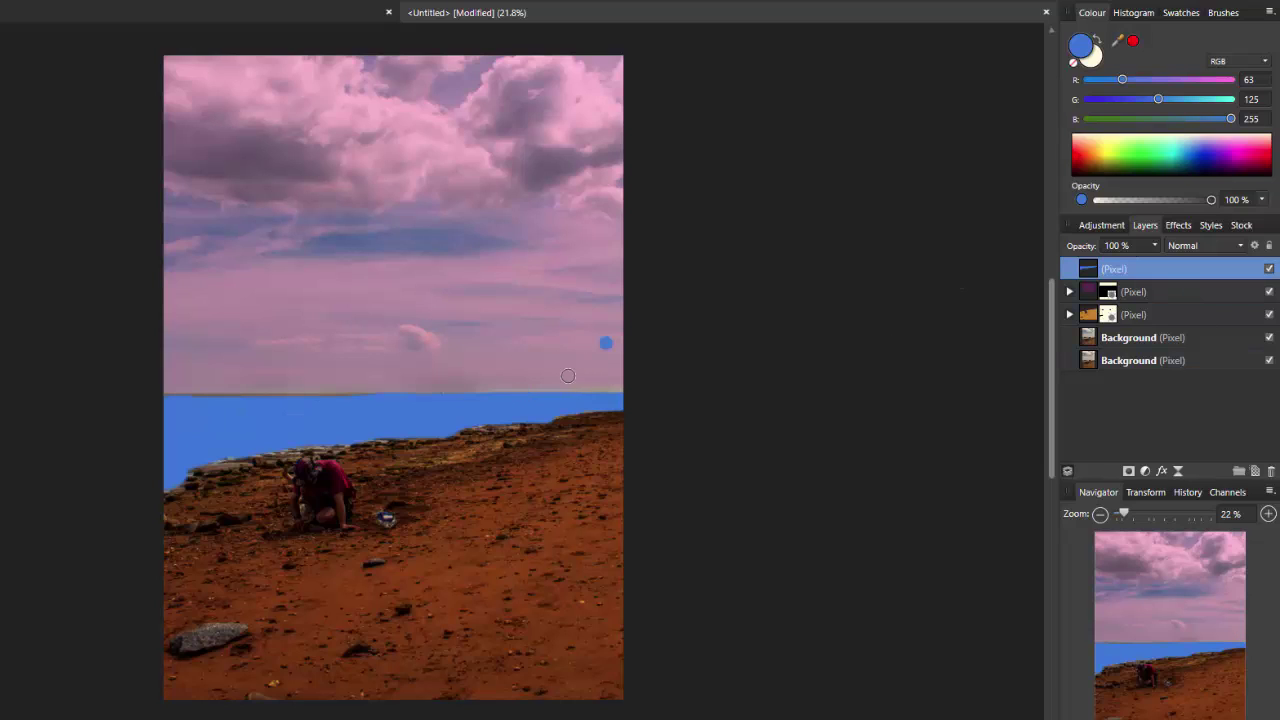
Set the blue sea layer to Multiply blend mode at 54% opacity
click(1240, 246)
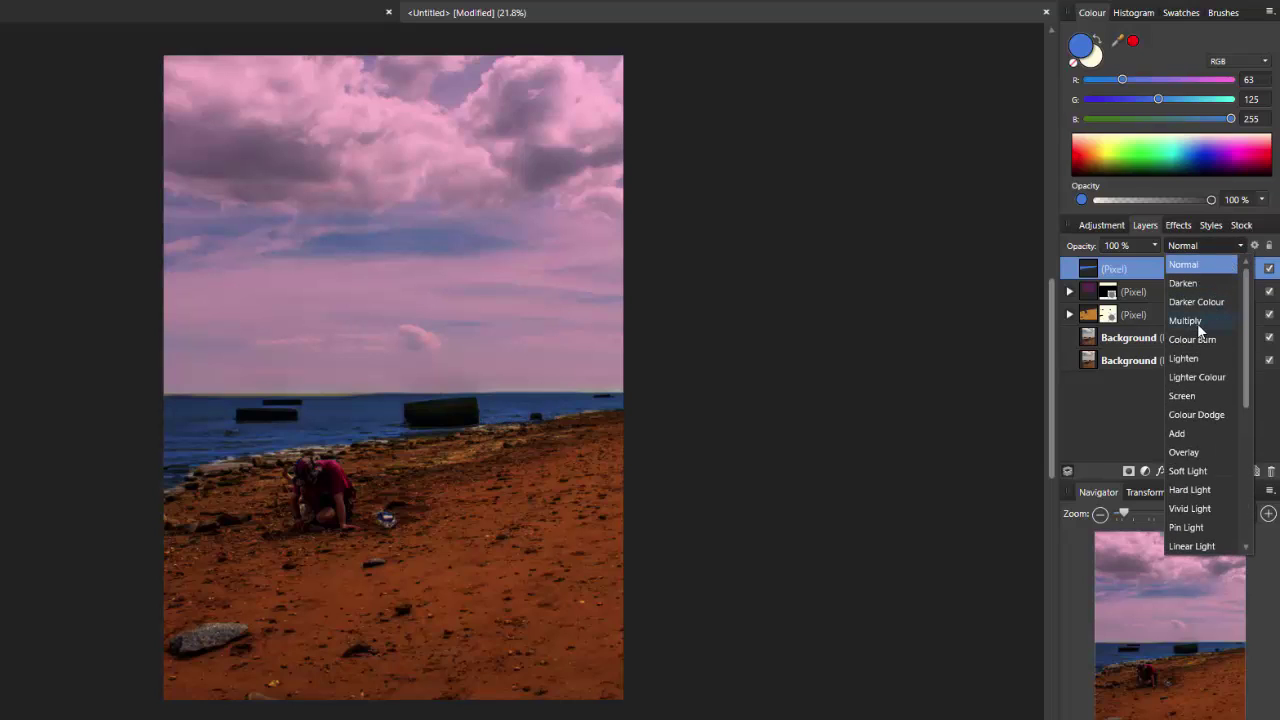
click(1186, 321)
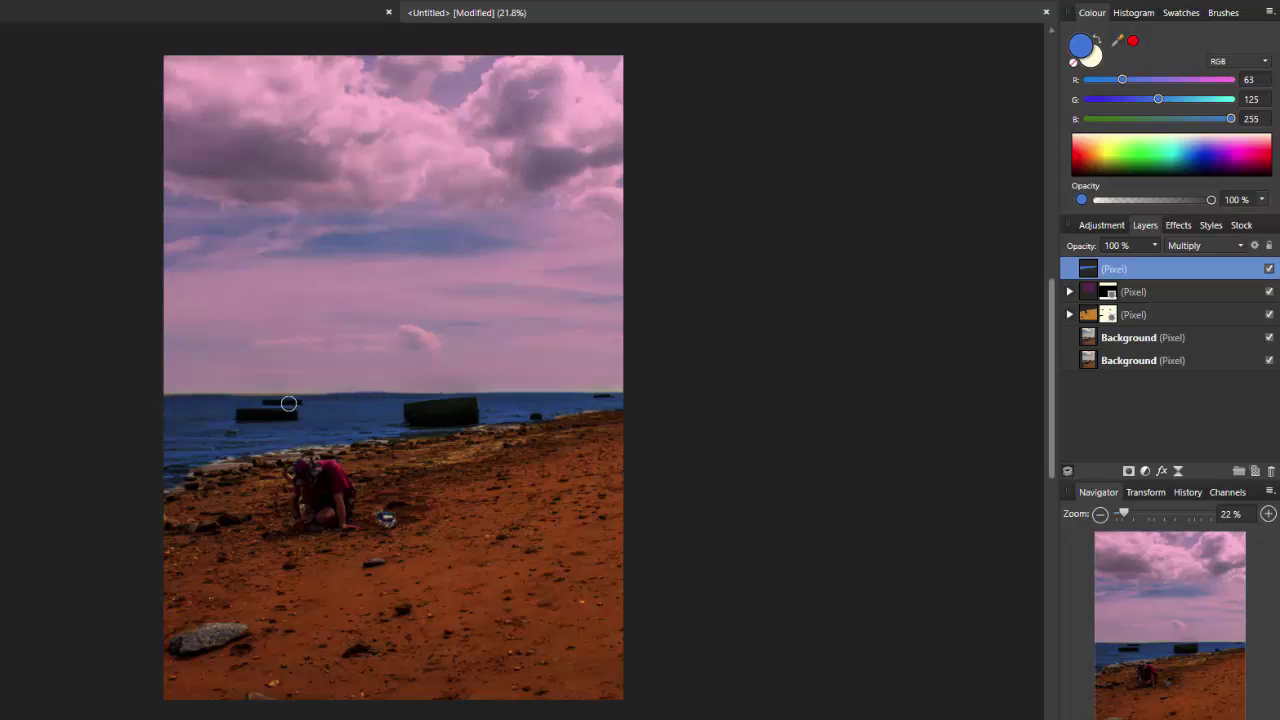
click(1155, 246)
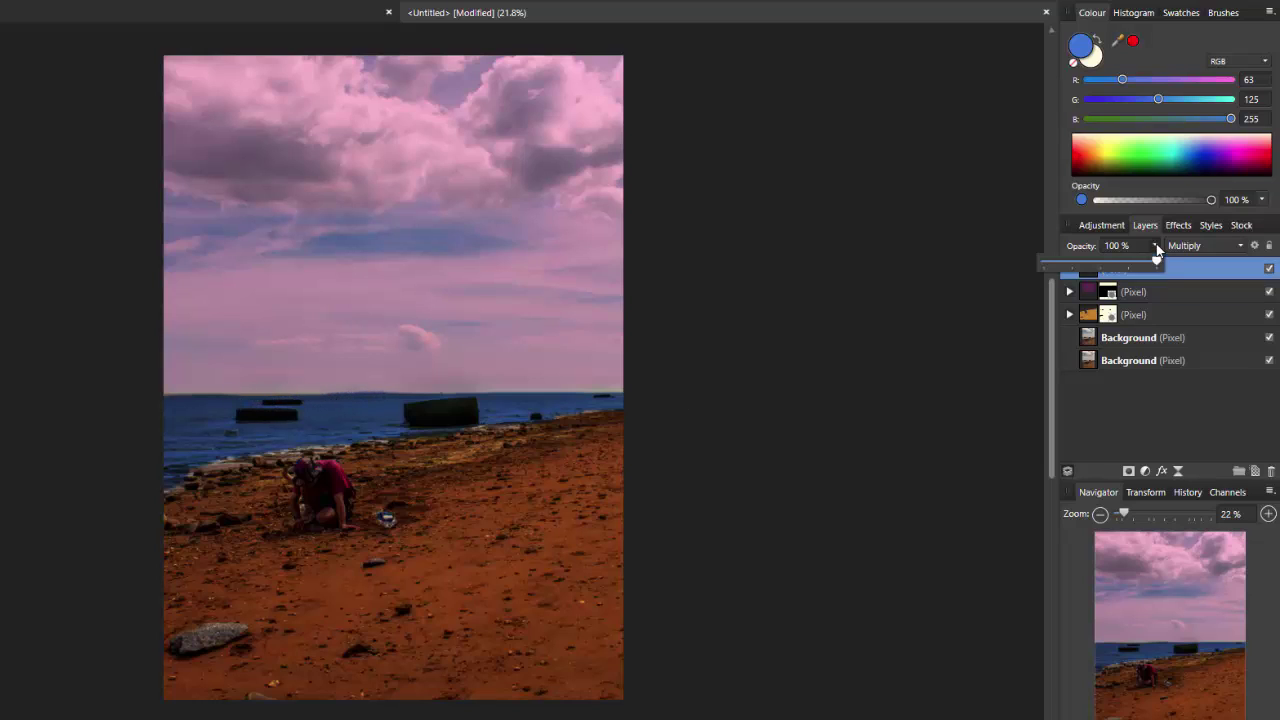
drag(1155, 264, 1095, 280)
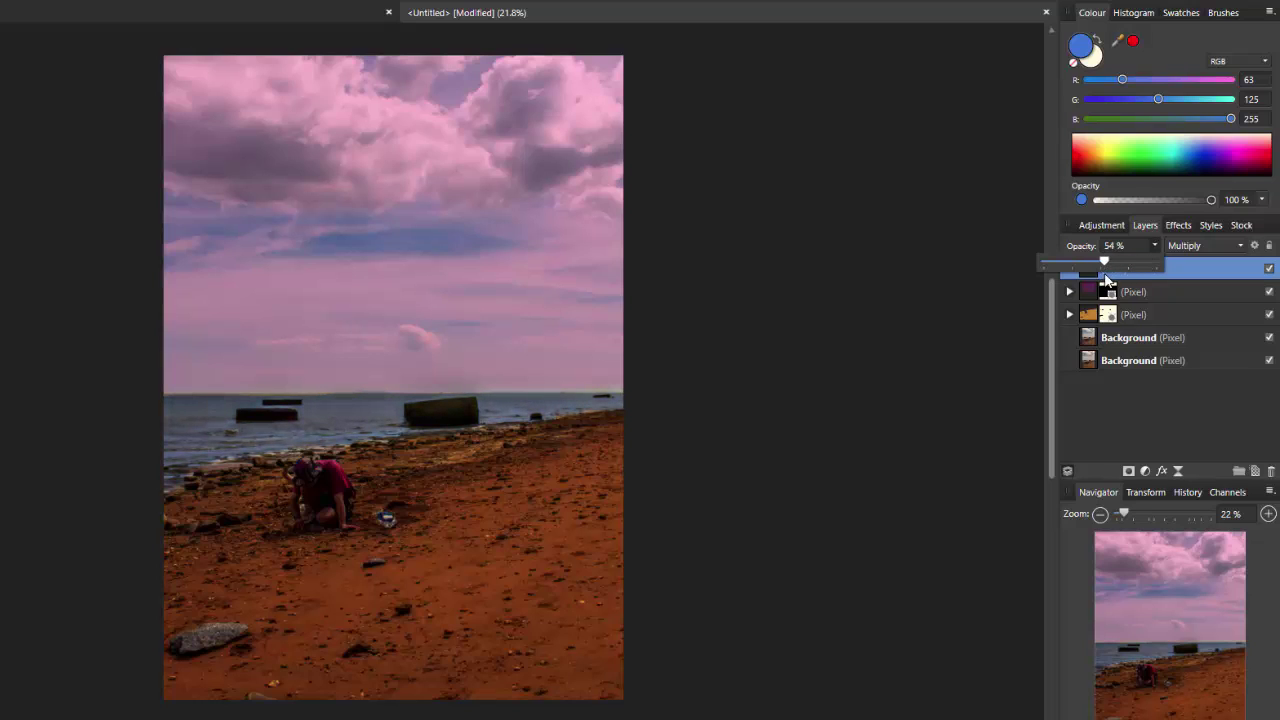
click(1124, 429)
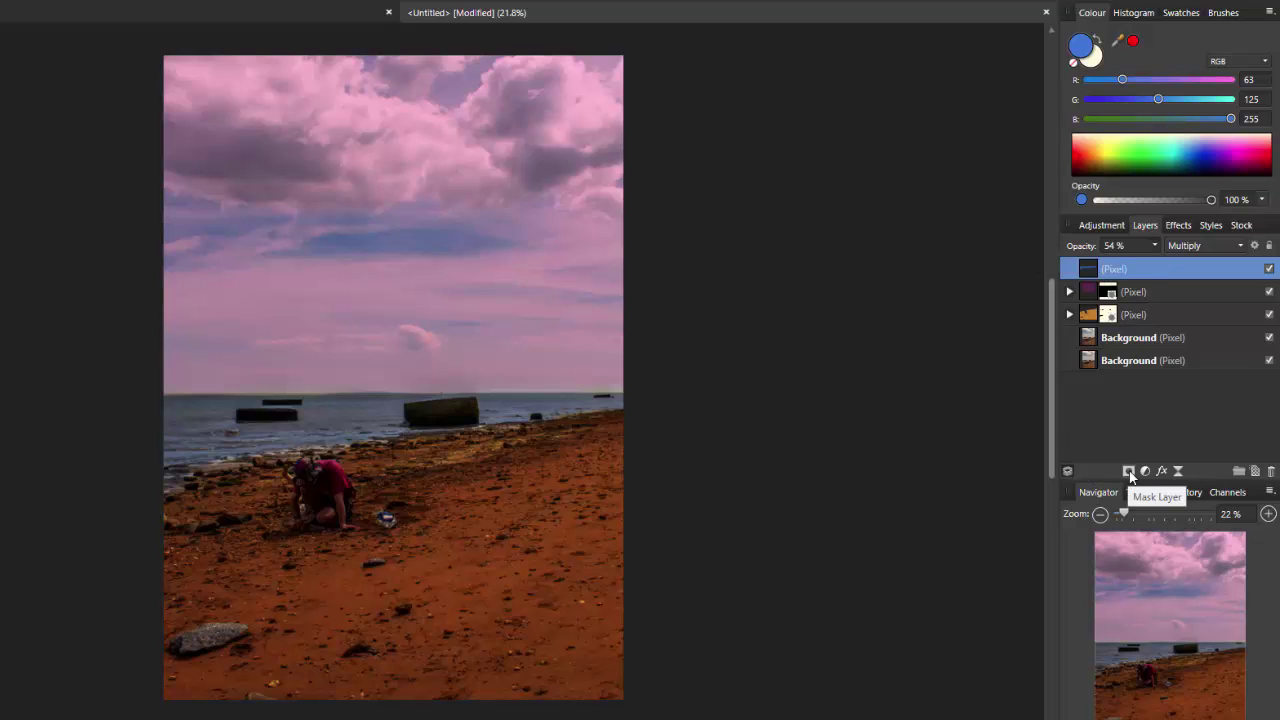
Add a mask to the blue sea layer with black as colour, undoing the stray horizon strokes
click(1129, 472)
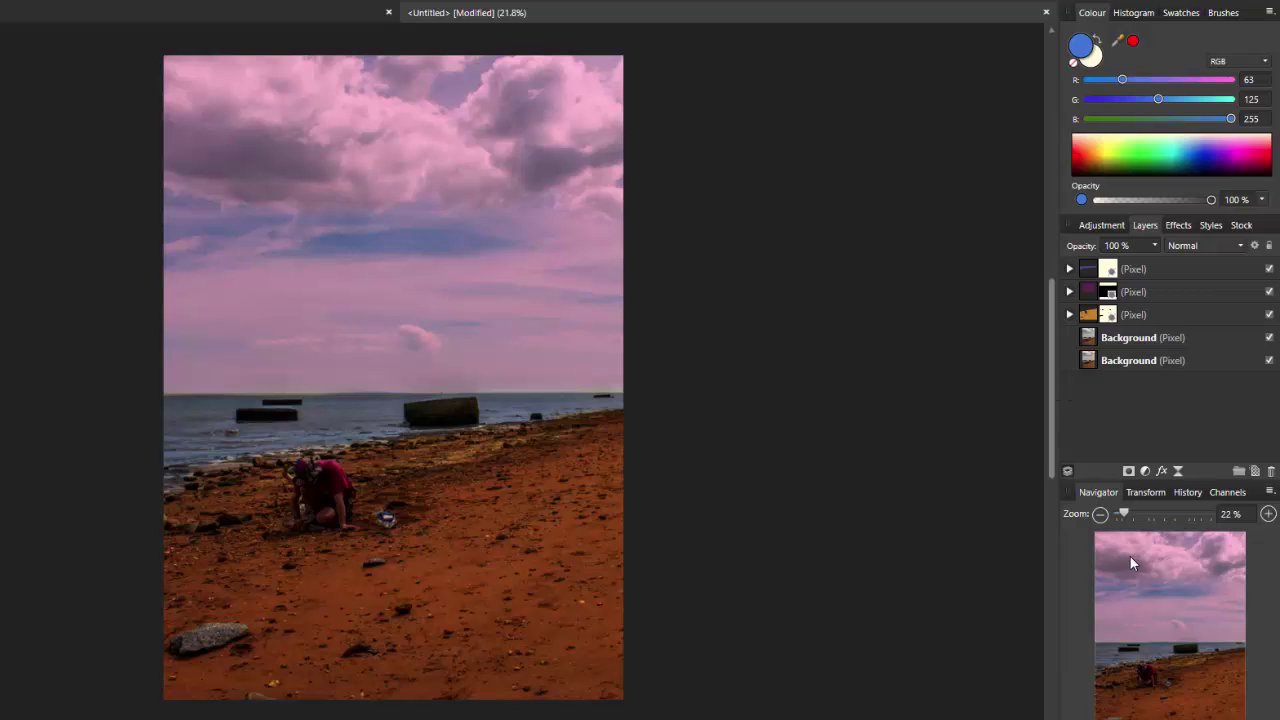
drag(1124, 514, 1130, 516)
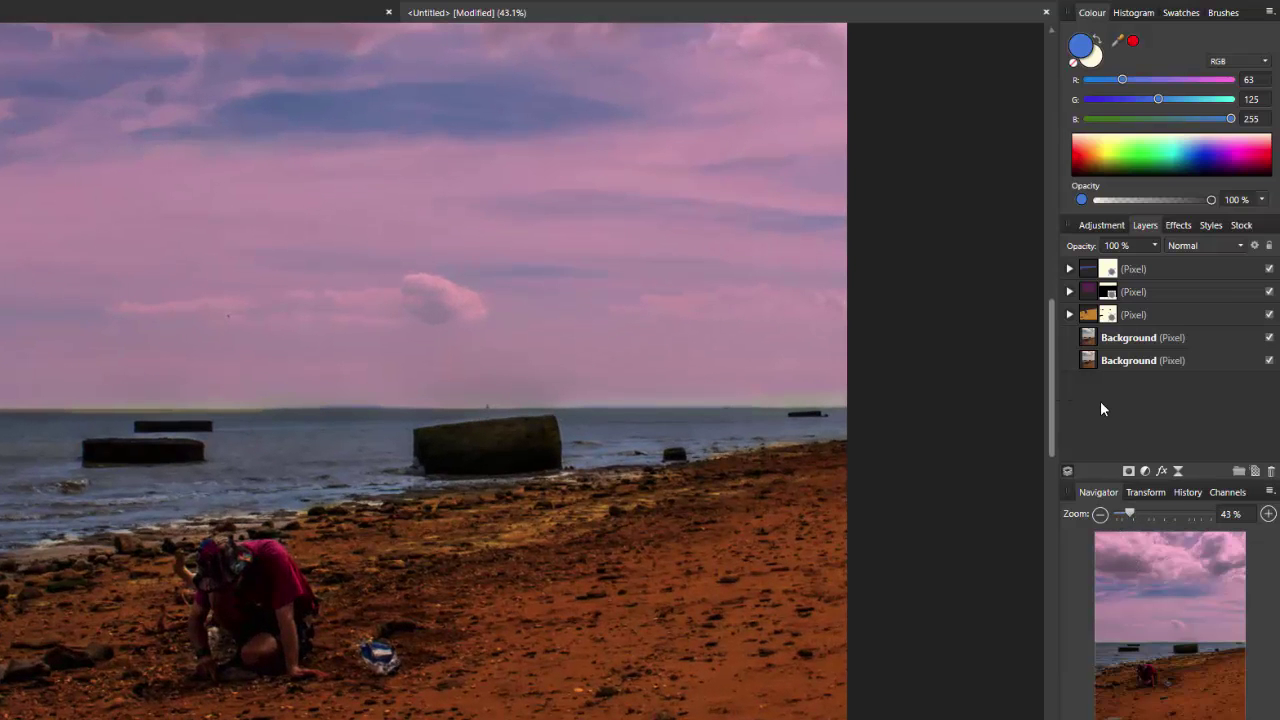
key(d)
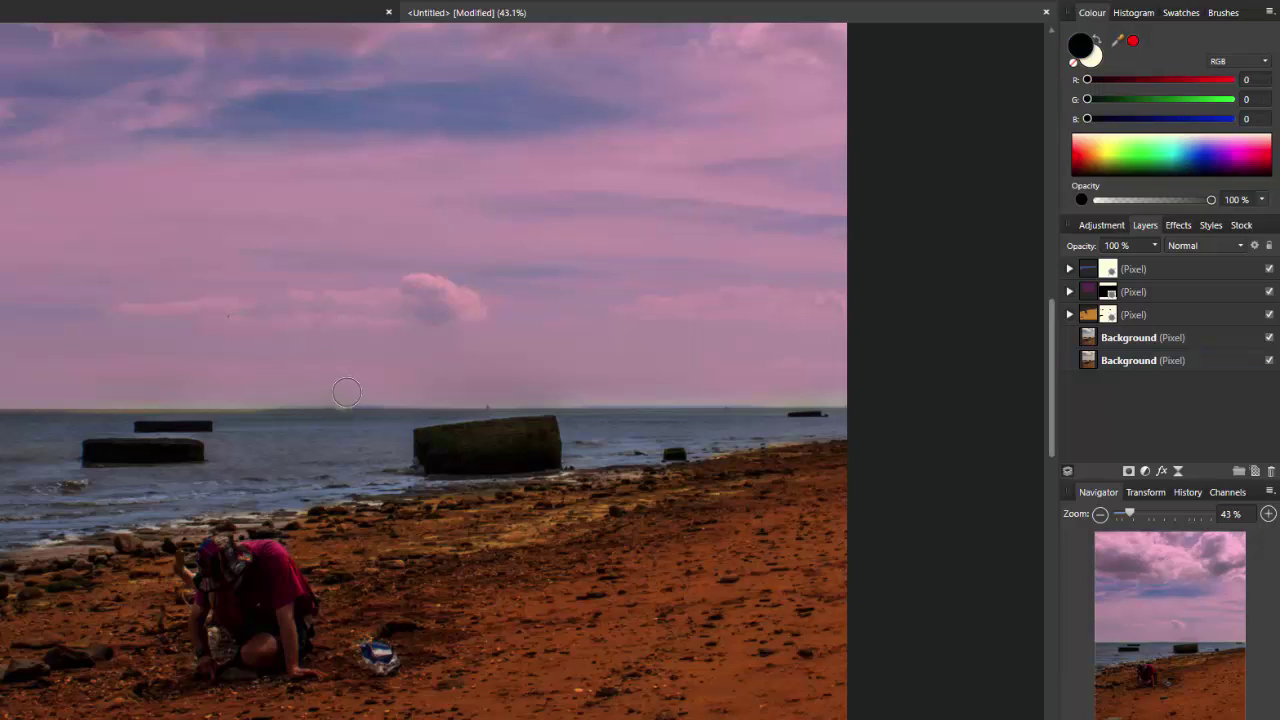
click(1171, 266)
click(448, 402)
key(ctrl+z)
drag(390, 392, 348, 391)
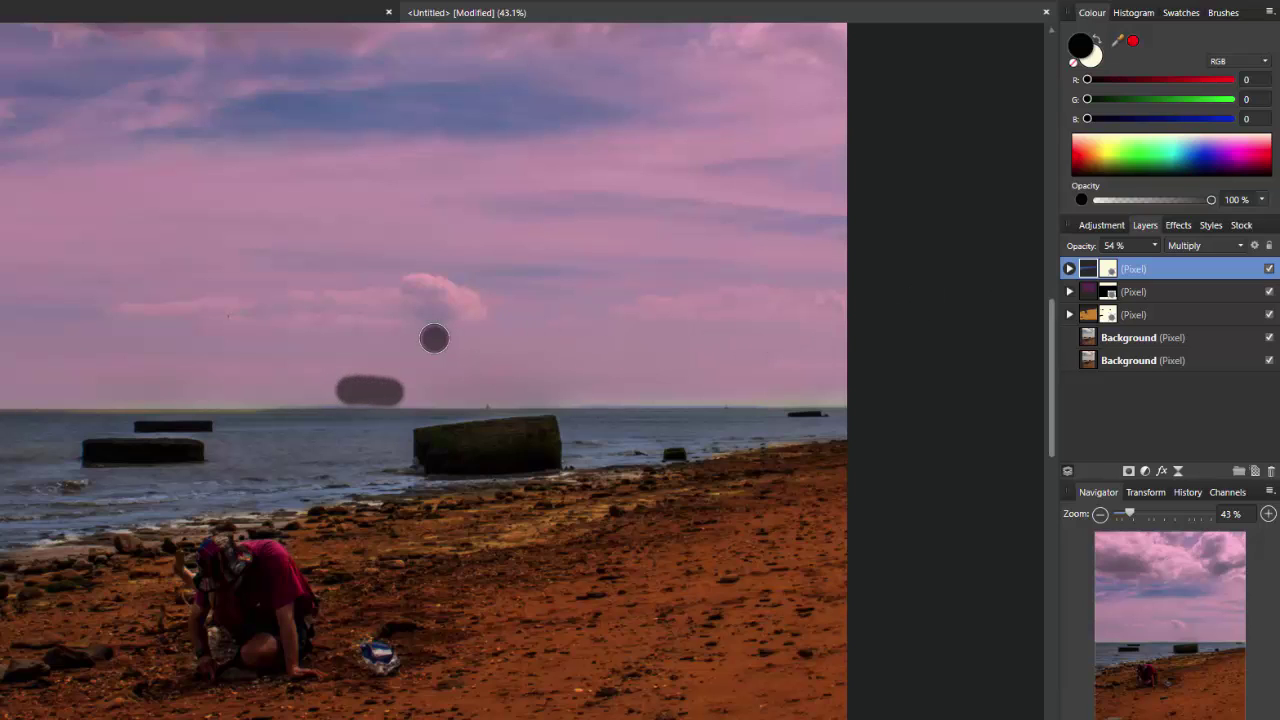
key(ctrl+z)
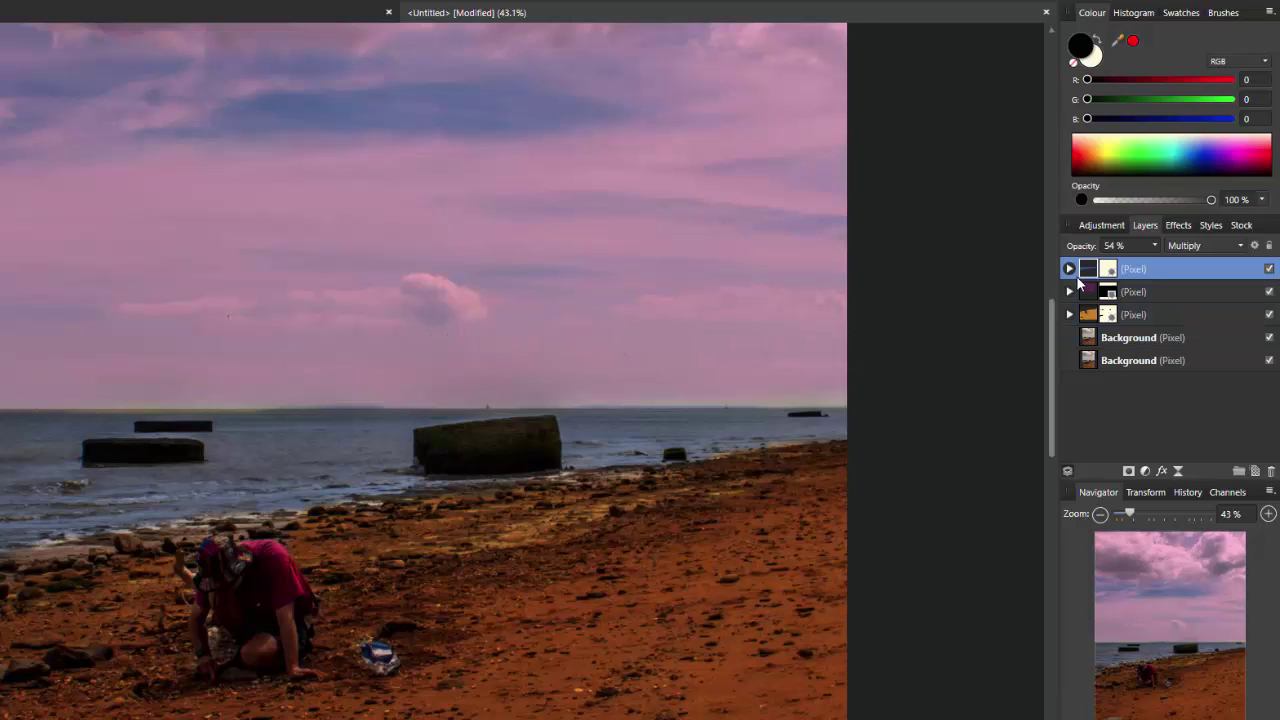
Expand the top tint layer in the Layers panel and select its mask as the painting target
click(1069, 269)
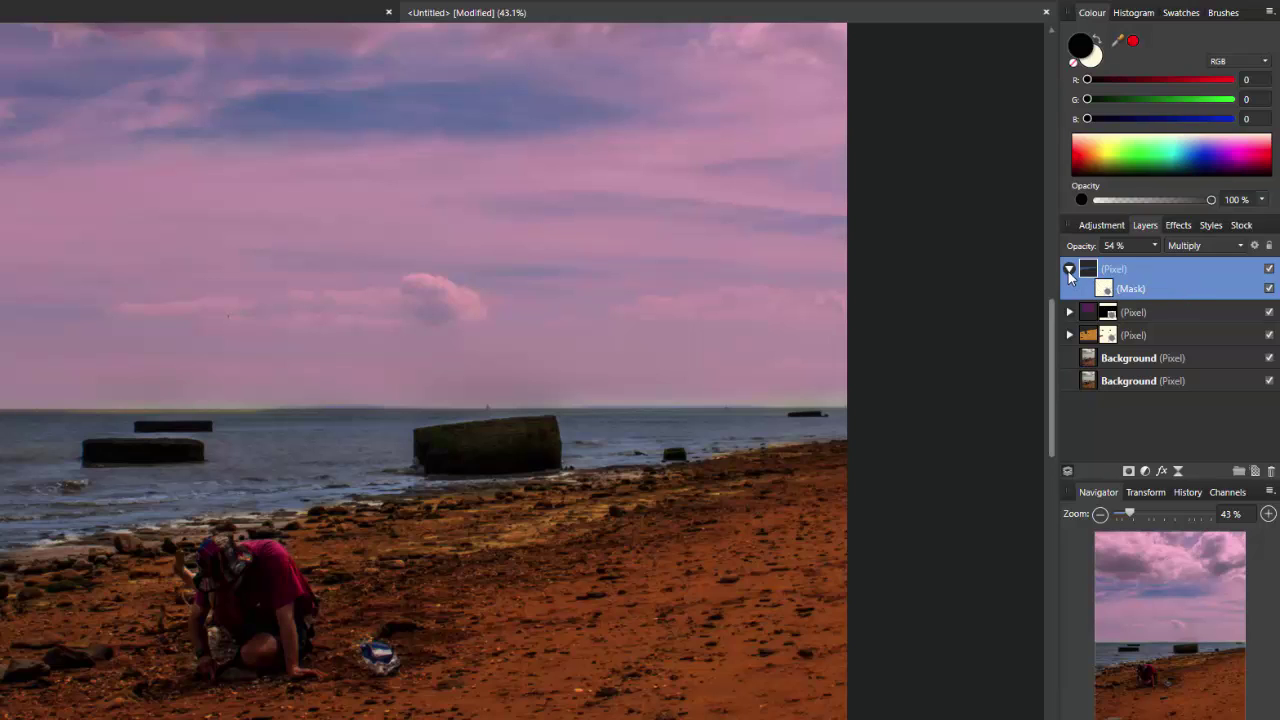
double_click(1191, 269)
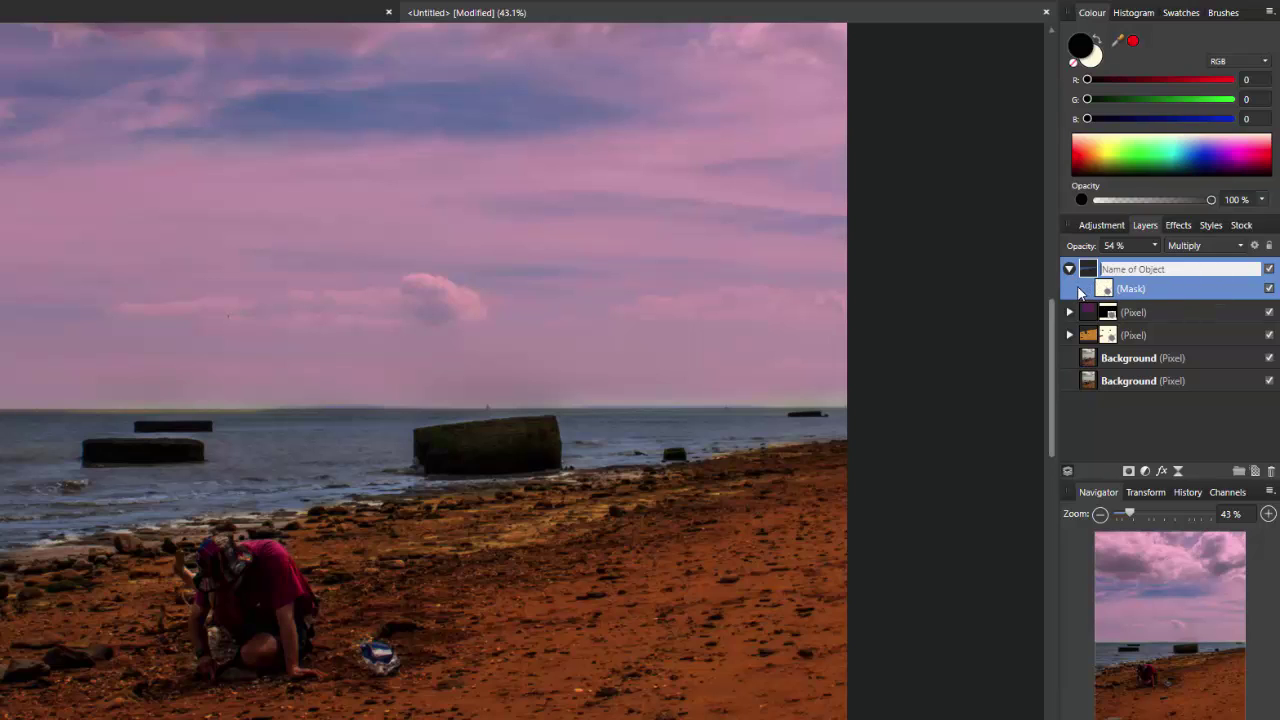
key(Escape)
click(1069, 269)
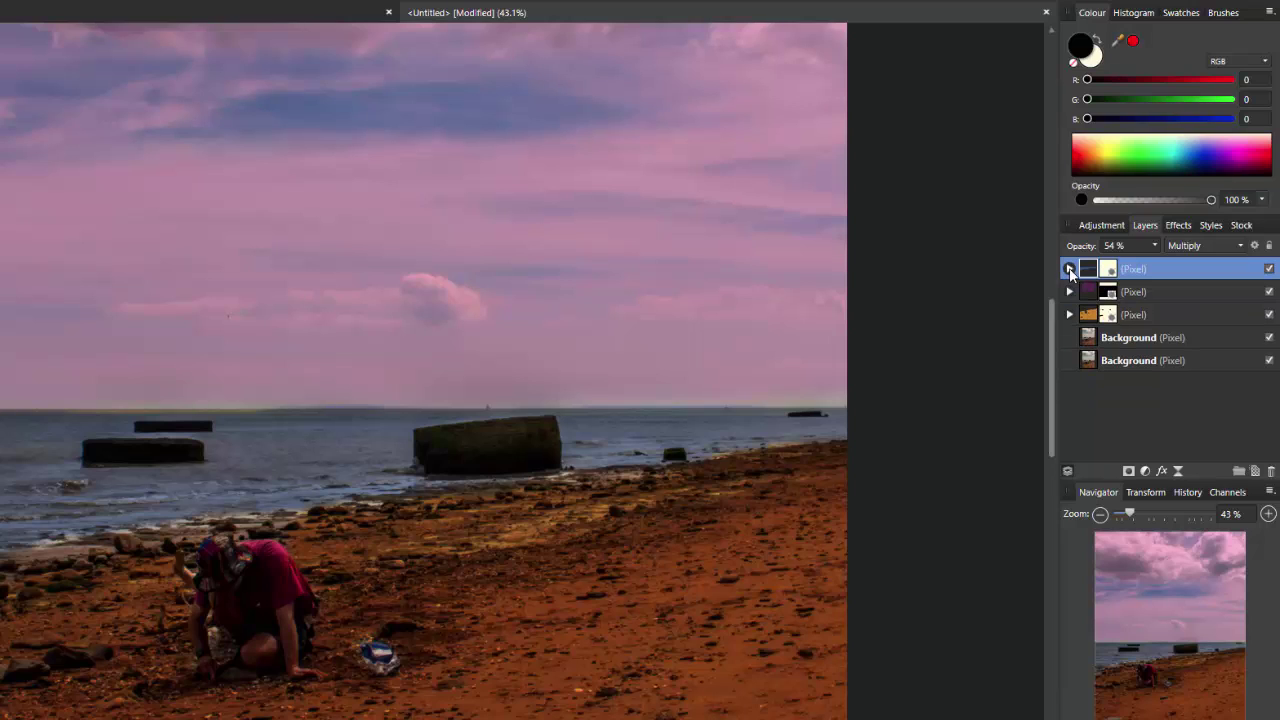
click(1196, 291)
click(1069, 269)
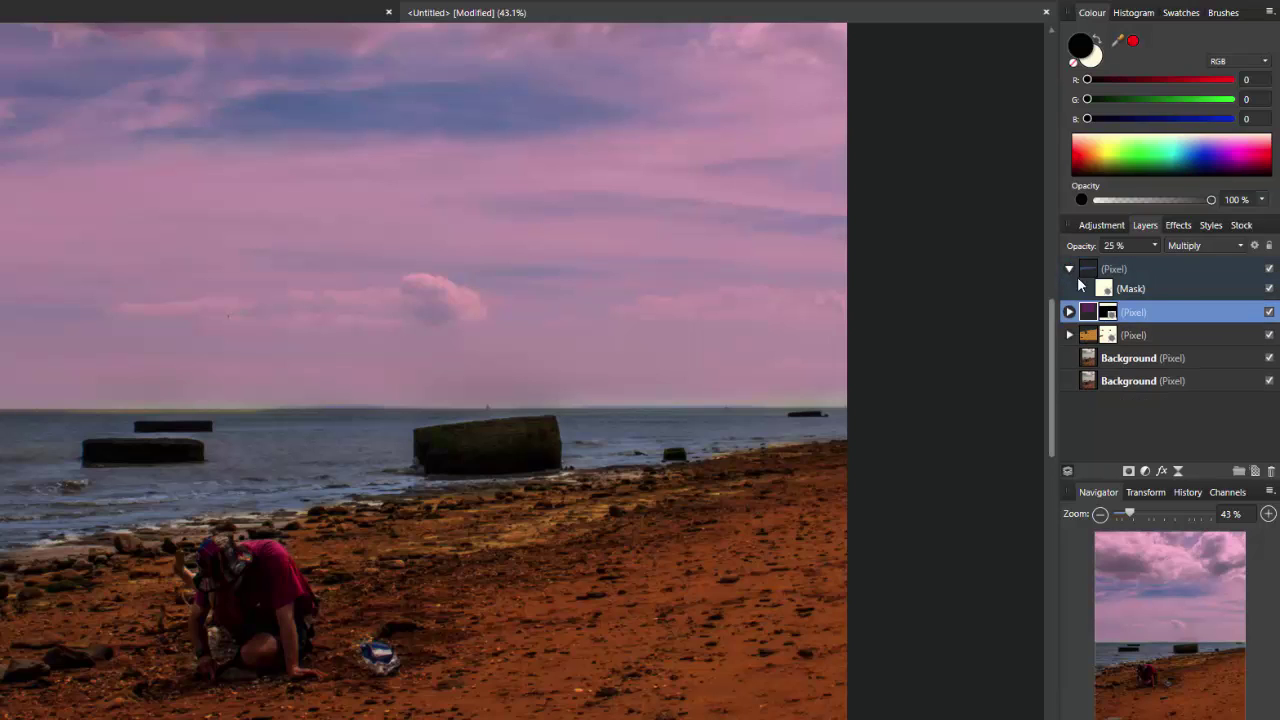
click(1180, 290)
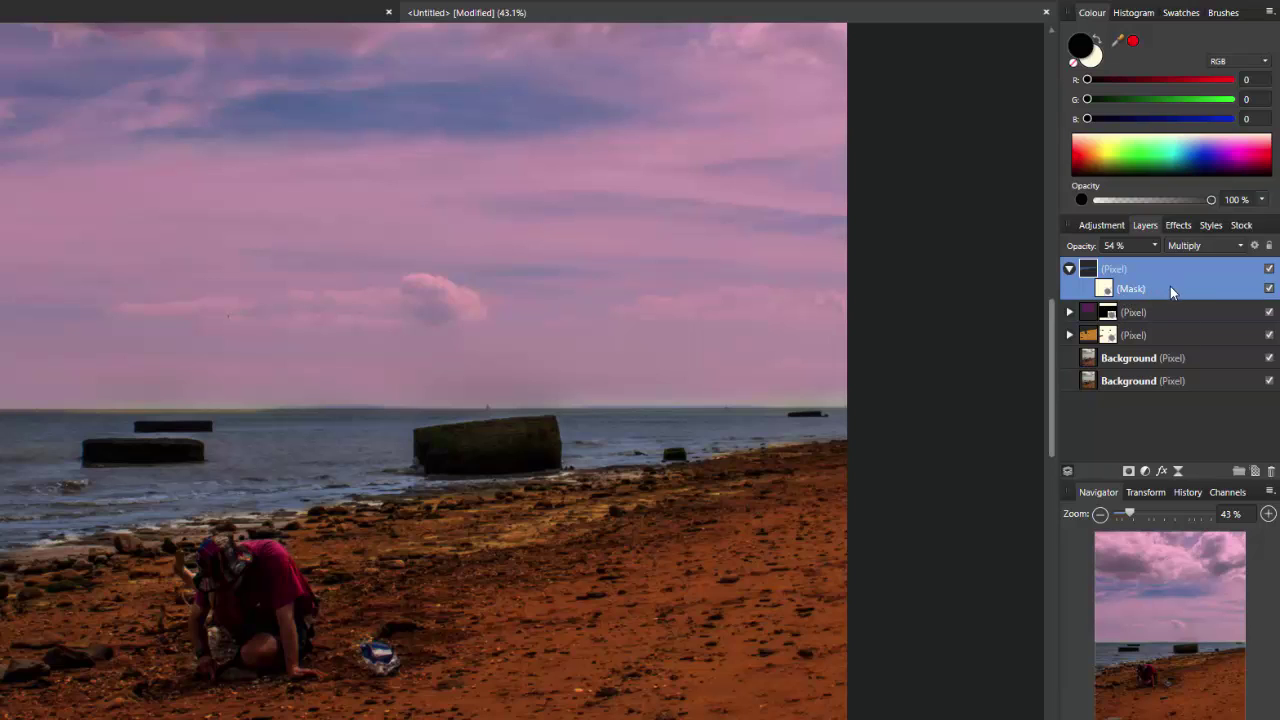
click(1069, 270)
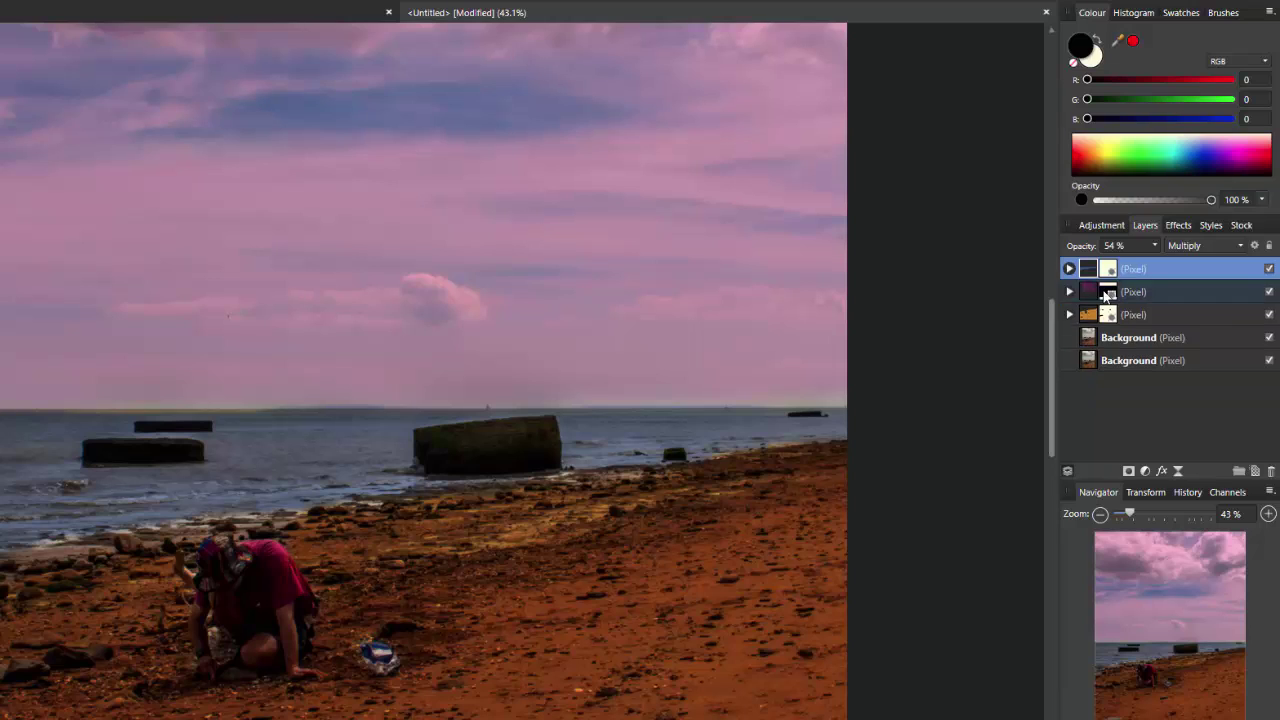
click(1069, 270)
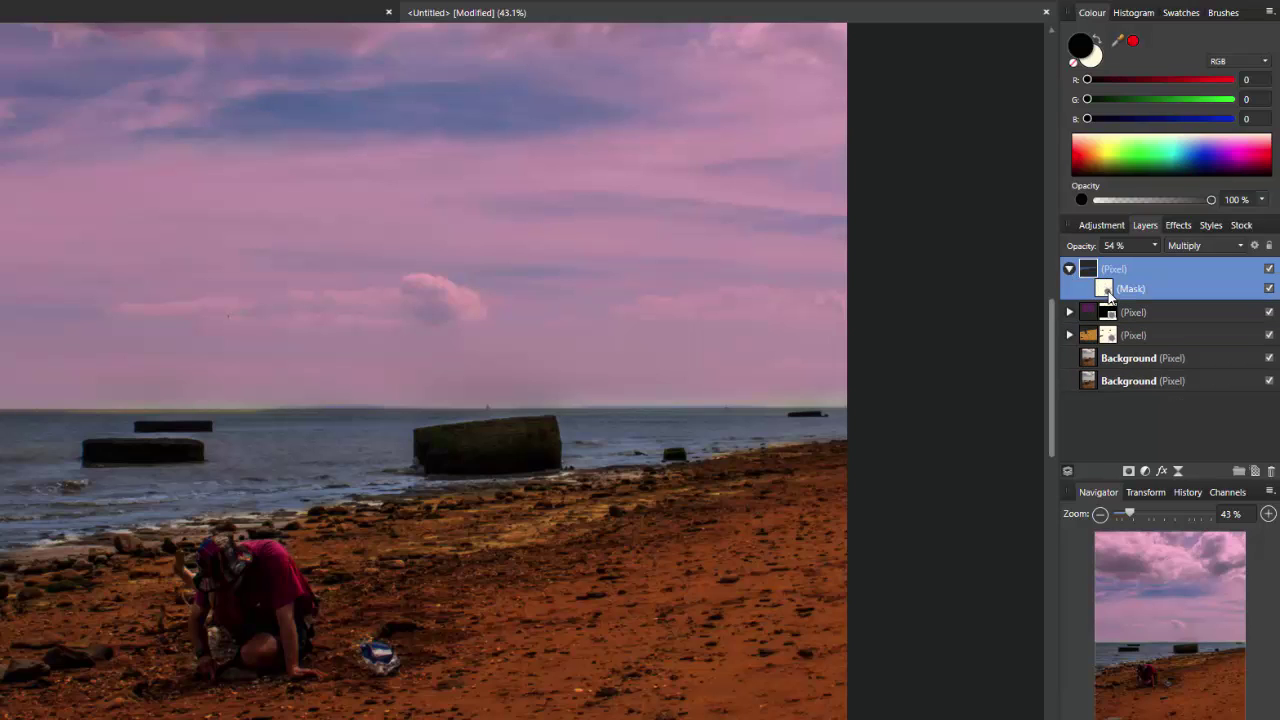
click(1109, 292)
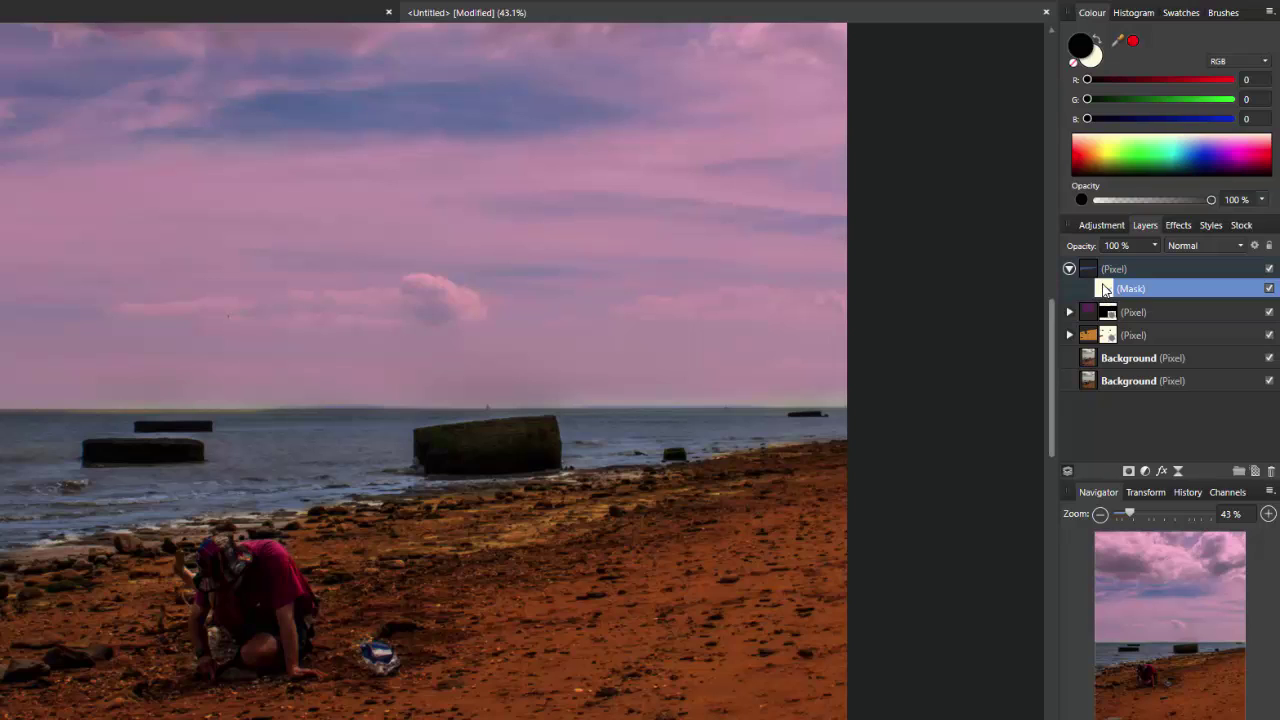
click(1092, 272)
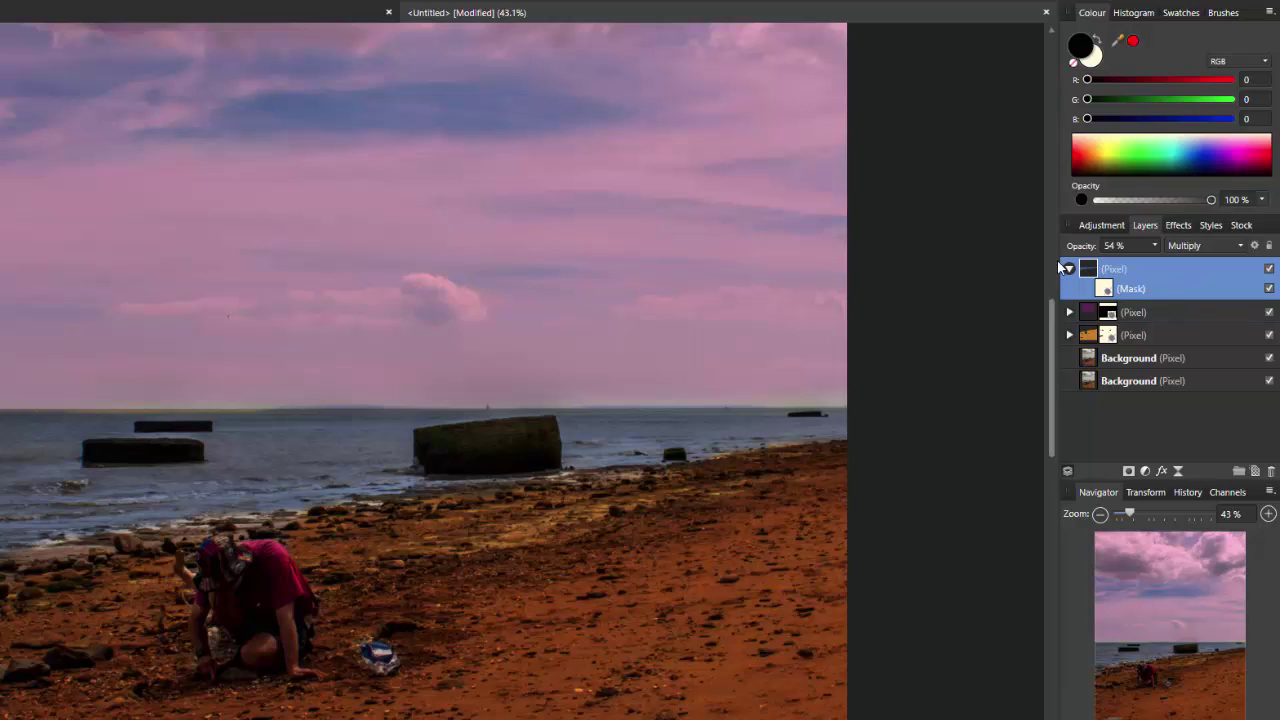
click(1110, 292)
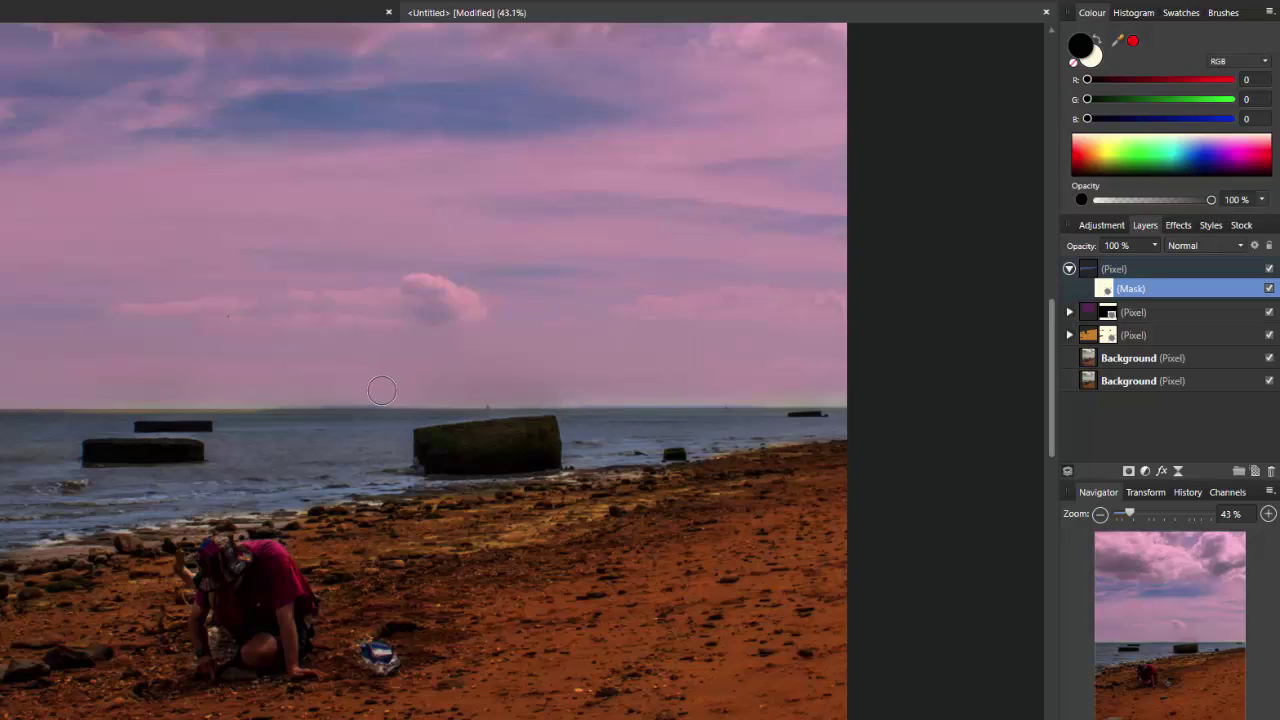
Paint out the blue layer's mask along the horizon and over the large rock, then shrink the brush
mouse_move(381, 390)
mouse_down()
mouse_move(379, 394)
mouse_move(190, 387)
mouse_move(832, 387)
mouse_move(724, 380)
mouse_up()
scroll(386, 686, left, 5)
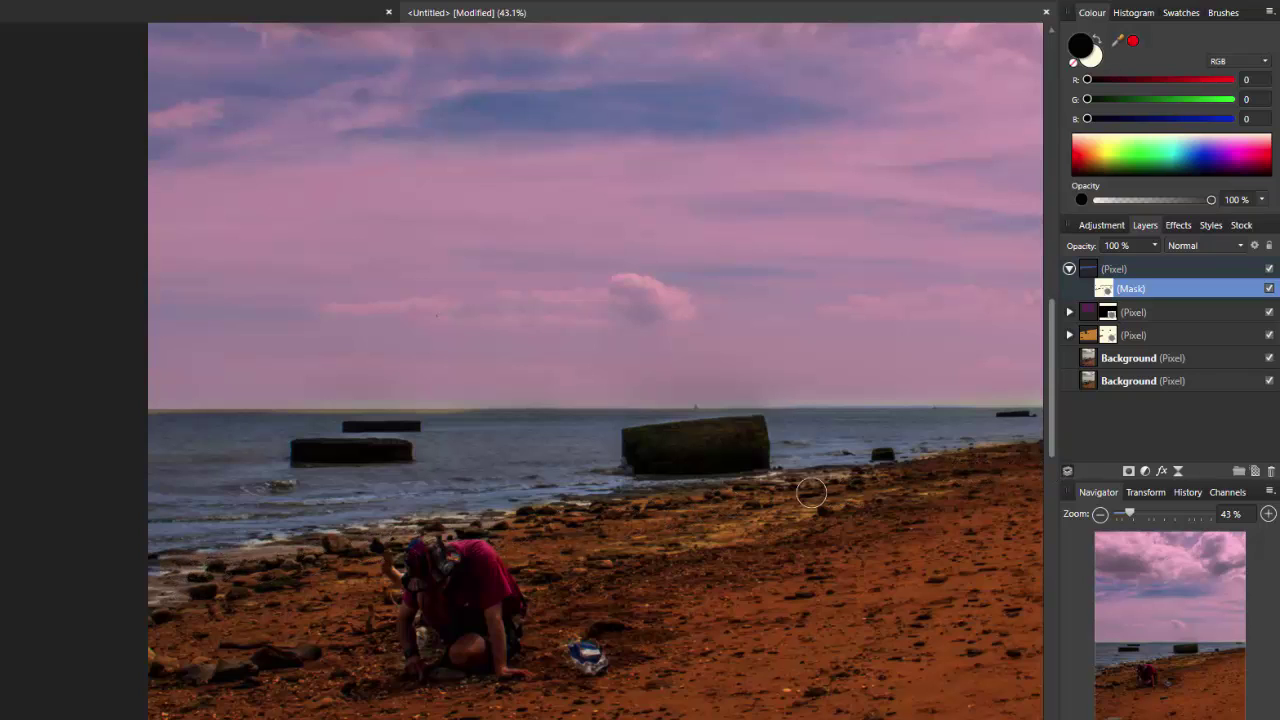
mouse_move(745, 438)
mouse_down()
mouse_move(636, 441)
mouse_move(640, 454)
mouse_move(677, 457)
mouse_move(749, 451)
mouse_move(749, 434)
mouse_move(637, 440)
mouse_up()
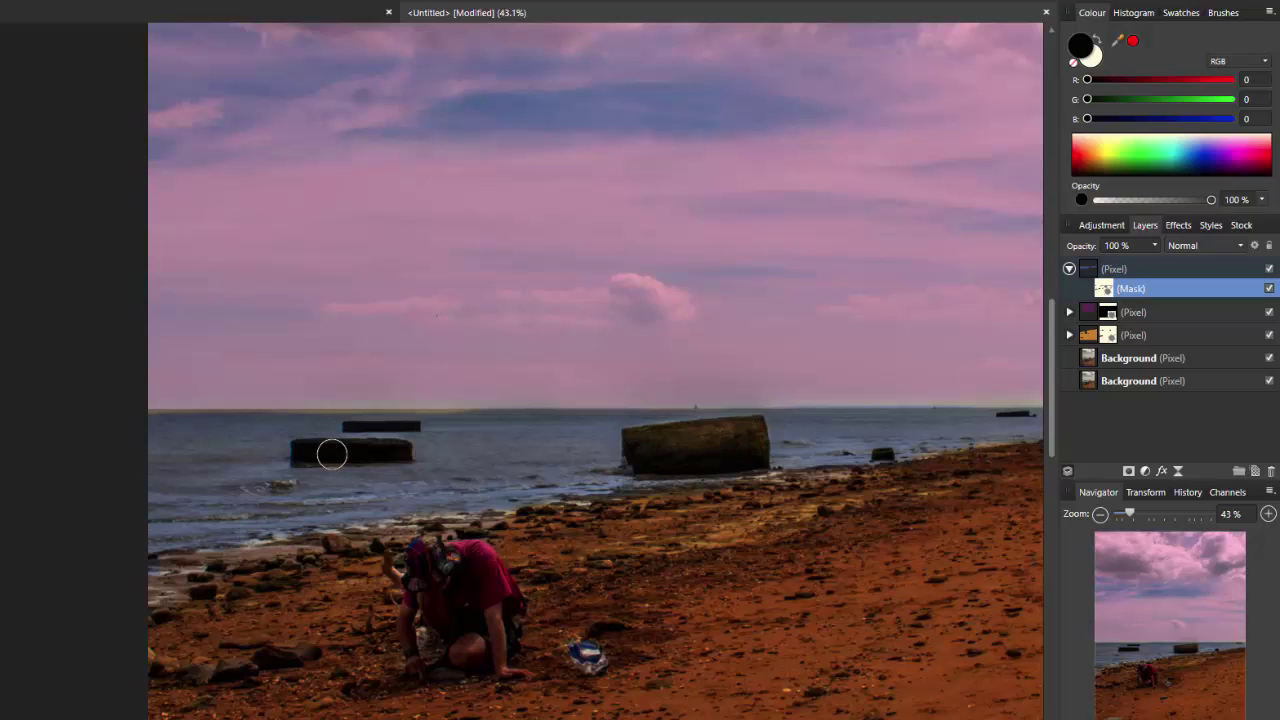
key(bracketleft)
key(bracketleft)
key(bracketleft)
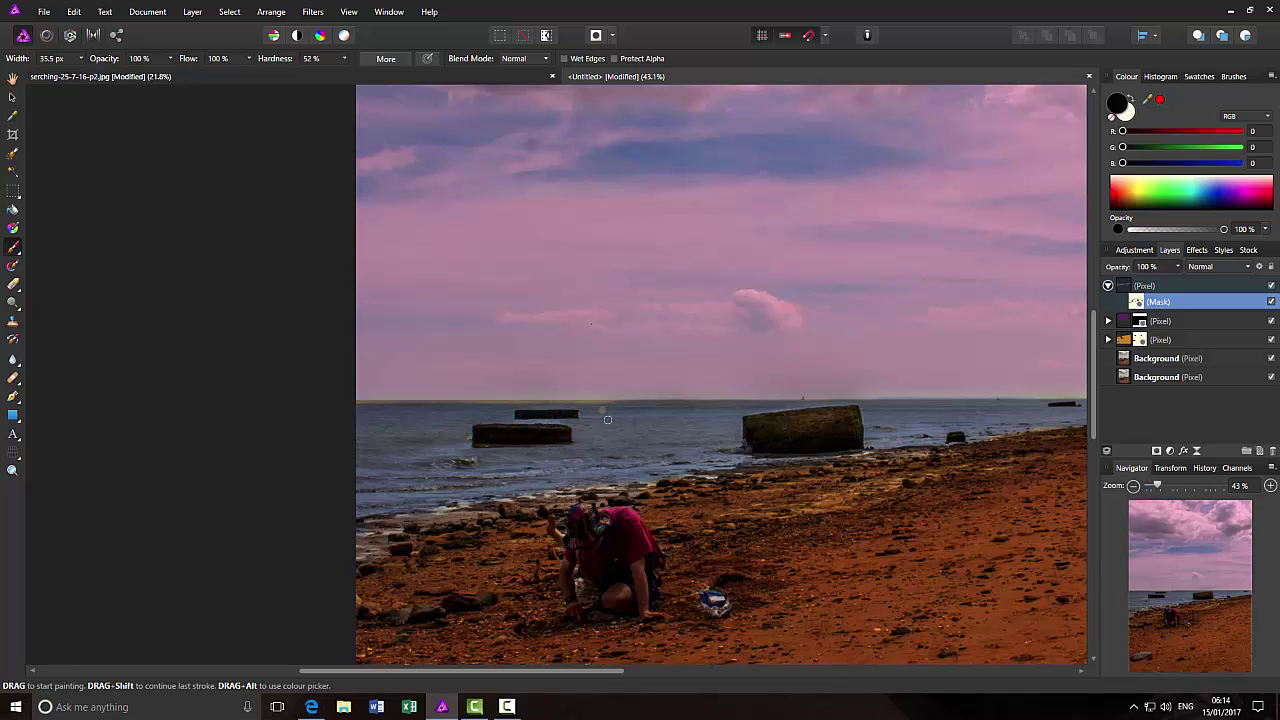
Swap the primary colour to white and fit the whole beach photo in view
click(1133, 100)
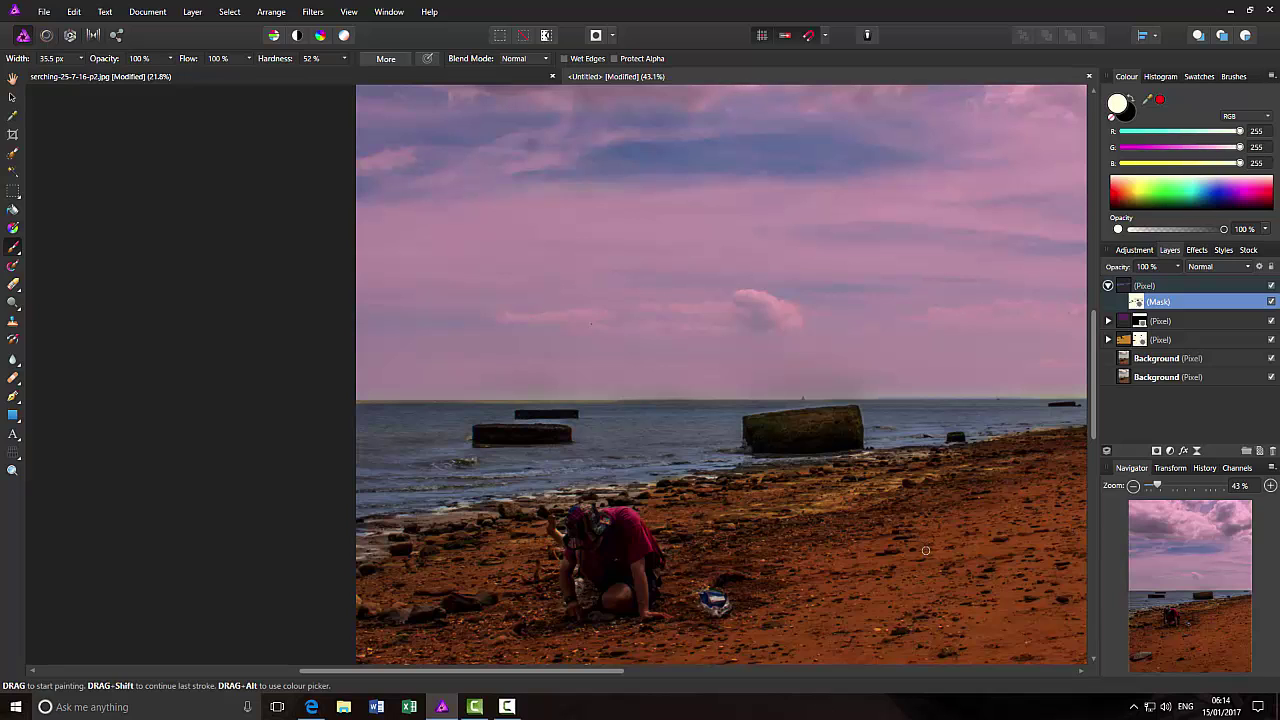
key(ctrl+0)
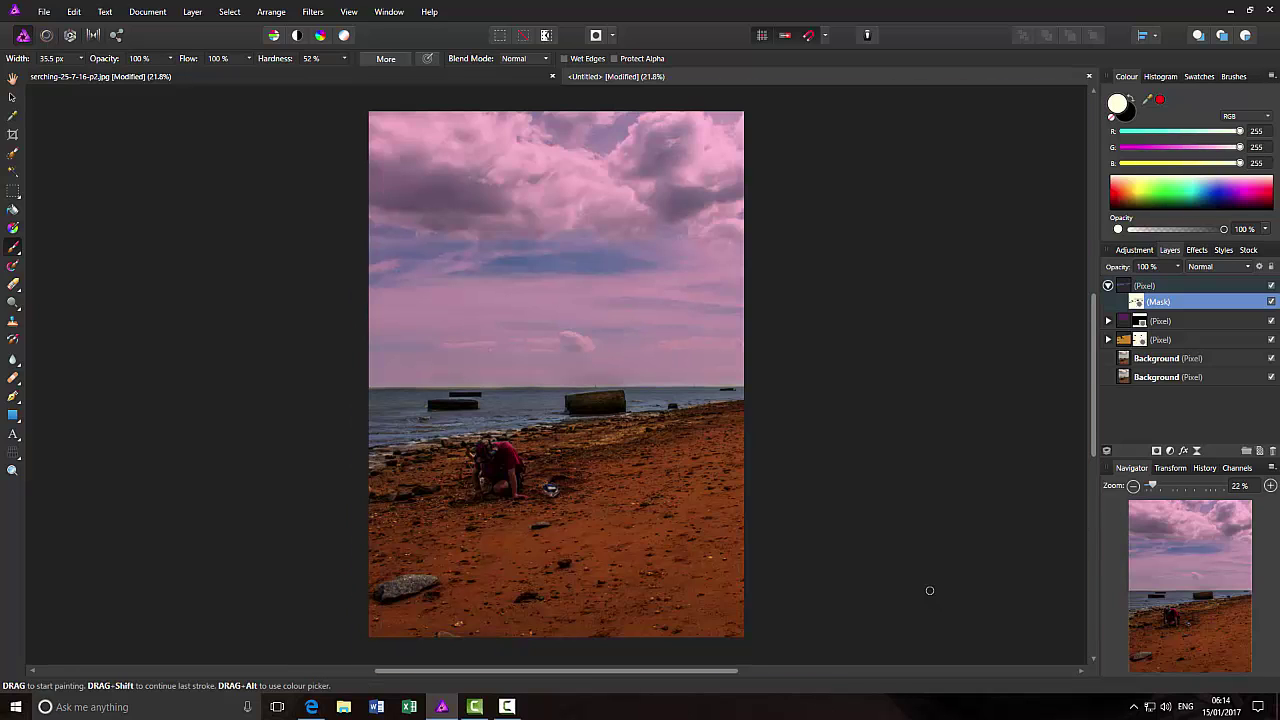
click(1175, 289)
click(1108, 286)
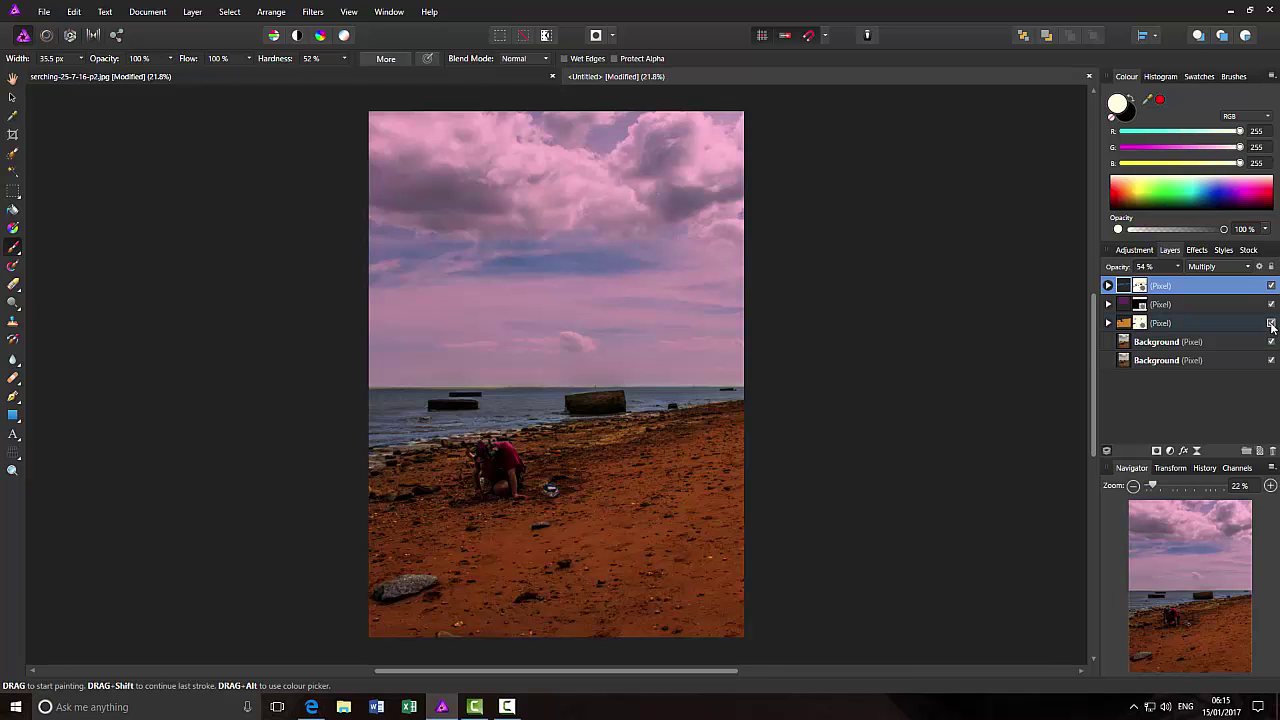
click(1271, 323)
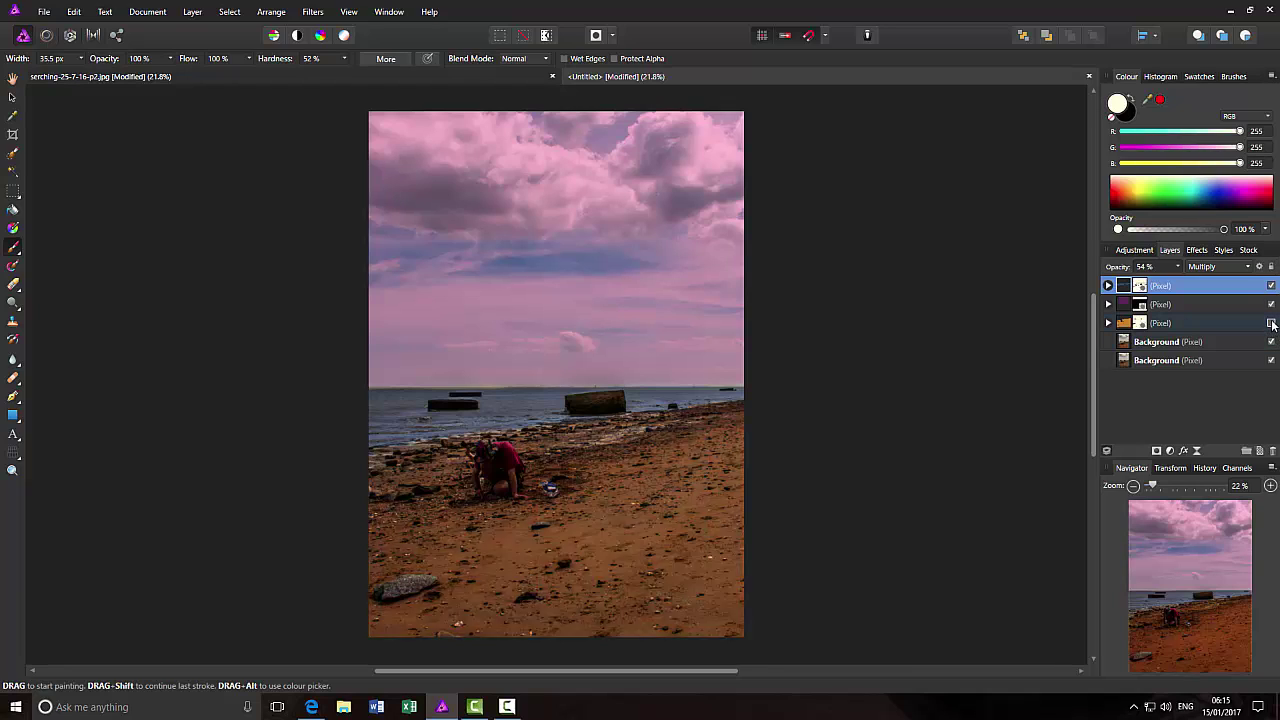
click(1271, 305)
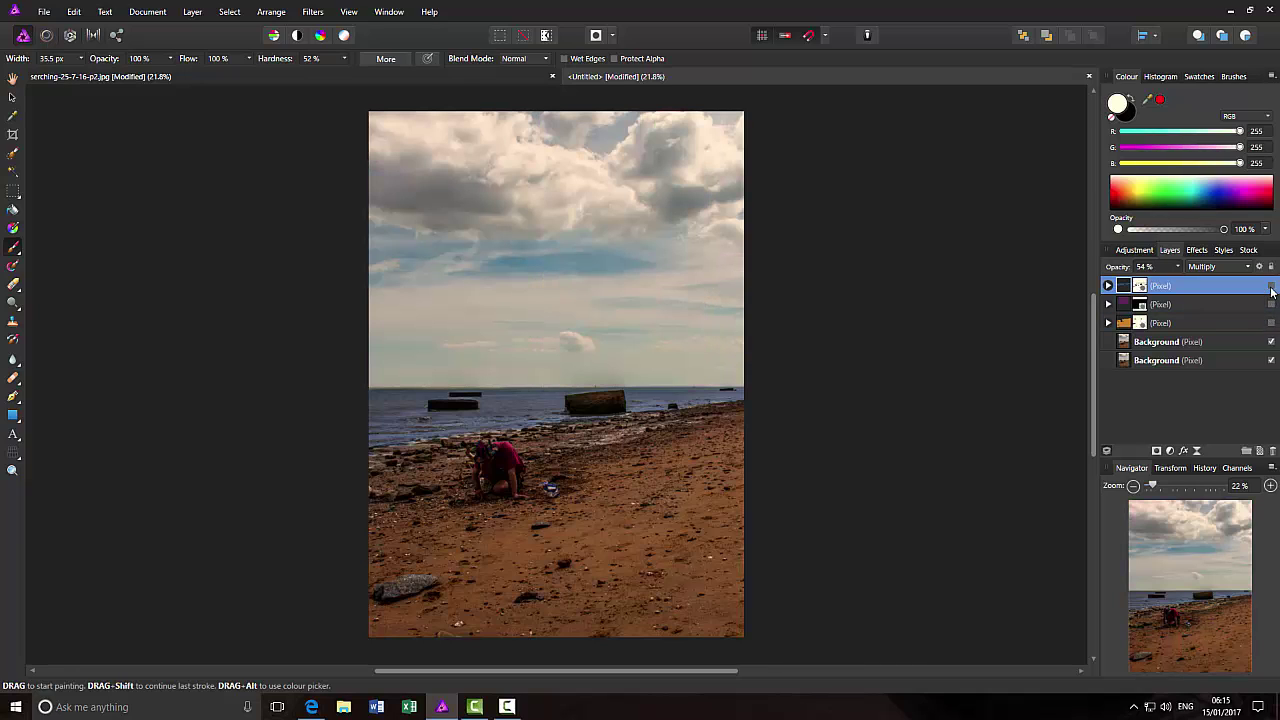
click(1271, 286)
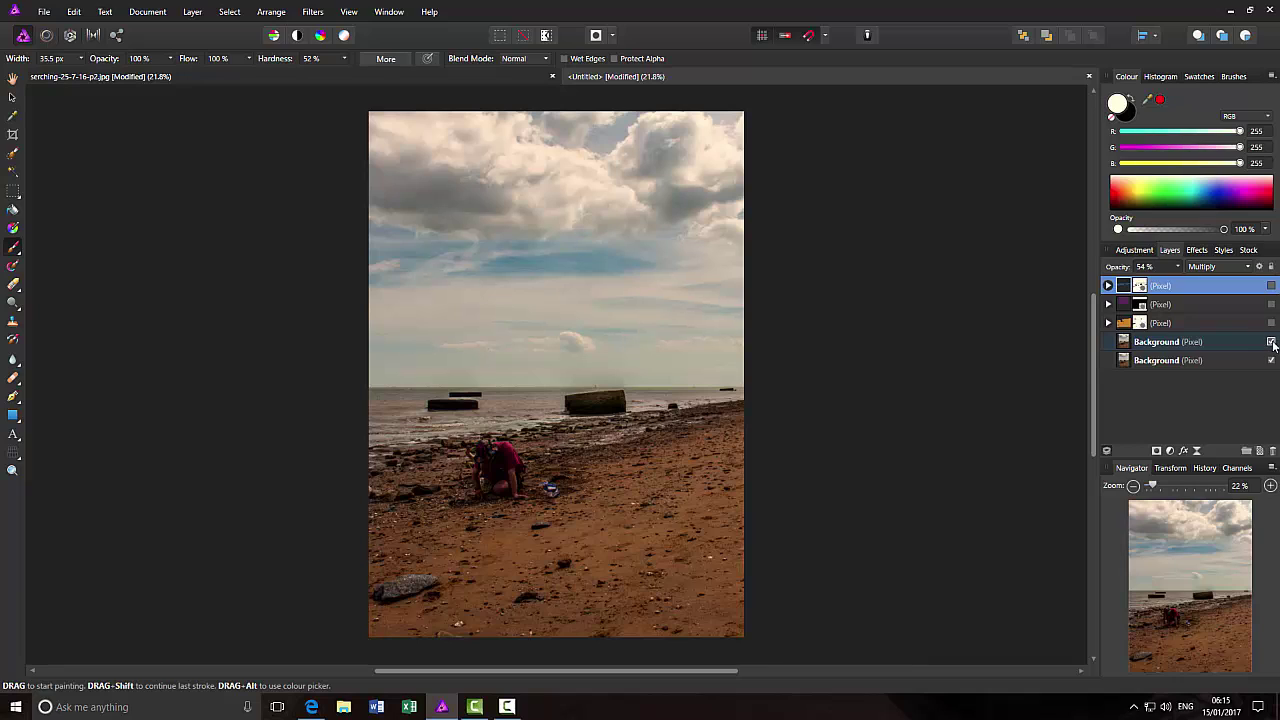
click(1271, 342)
click(1271, 342)
click(1271, 322)
click(1271, 304)
click(1271, 286)
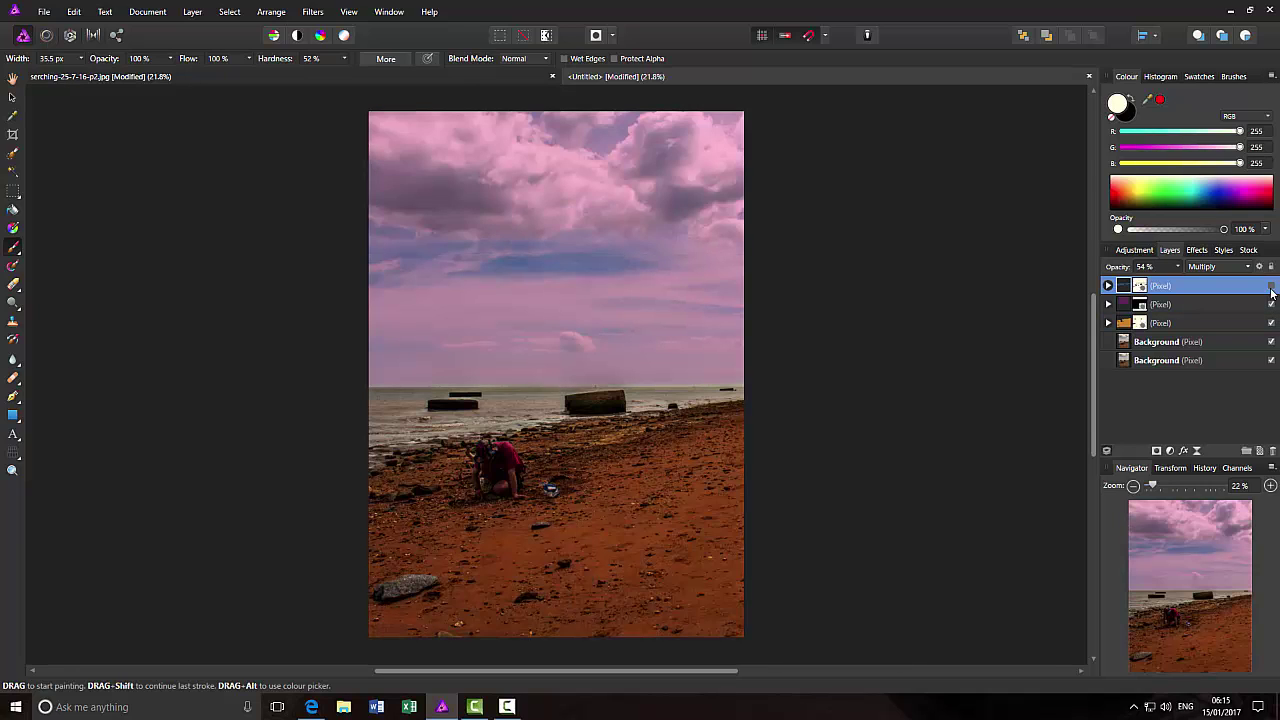
shift+click(1216, 304)
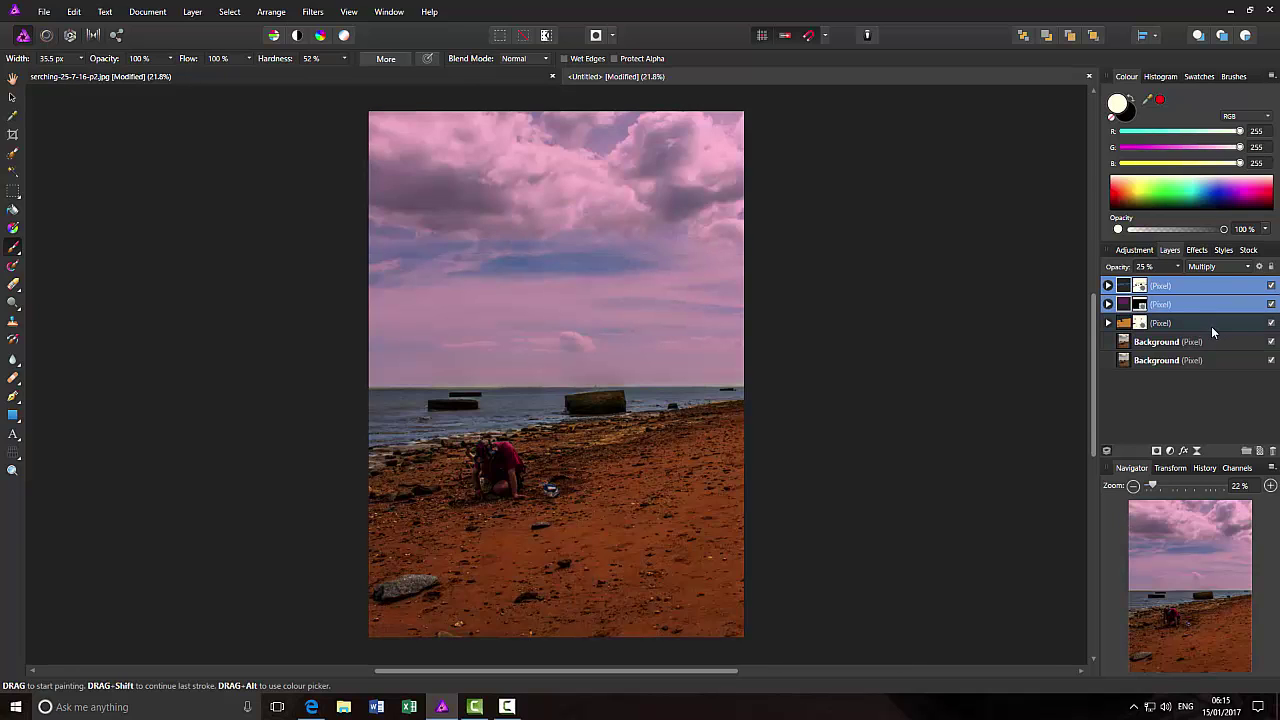
shift+click(1211, 323)
shift+click(1228, 342)
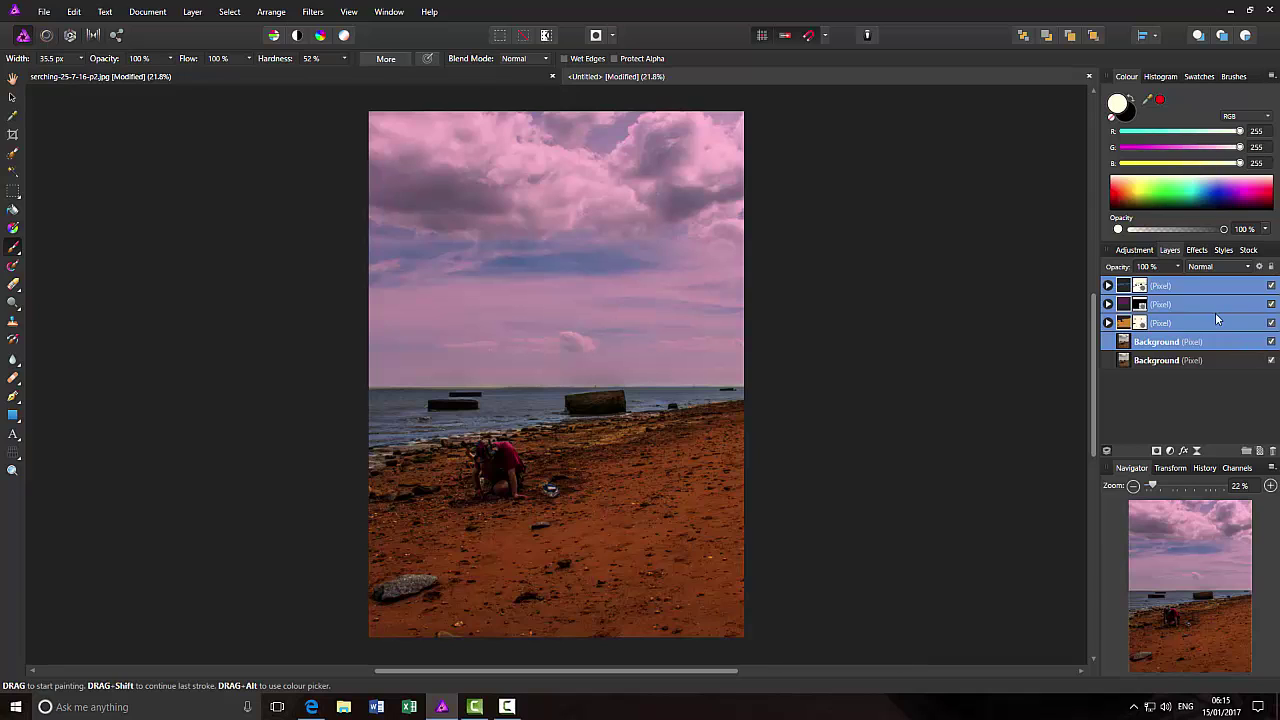
click(1271, 342)
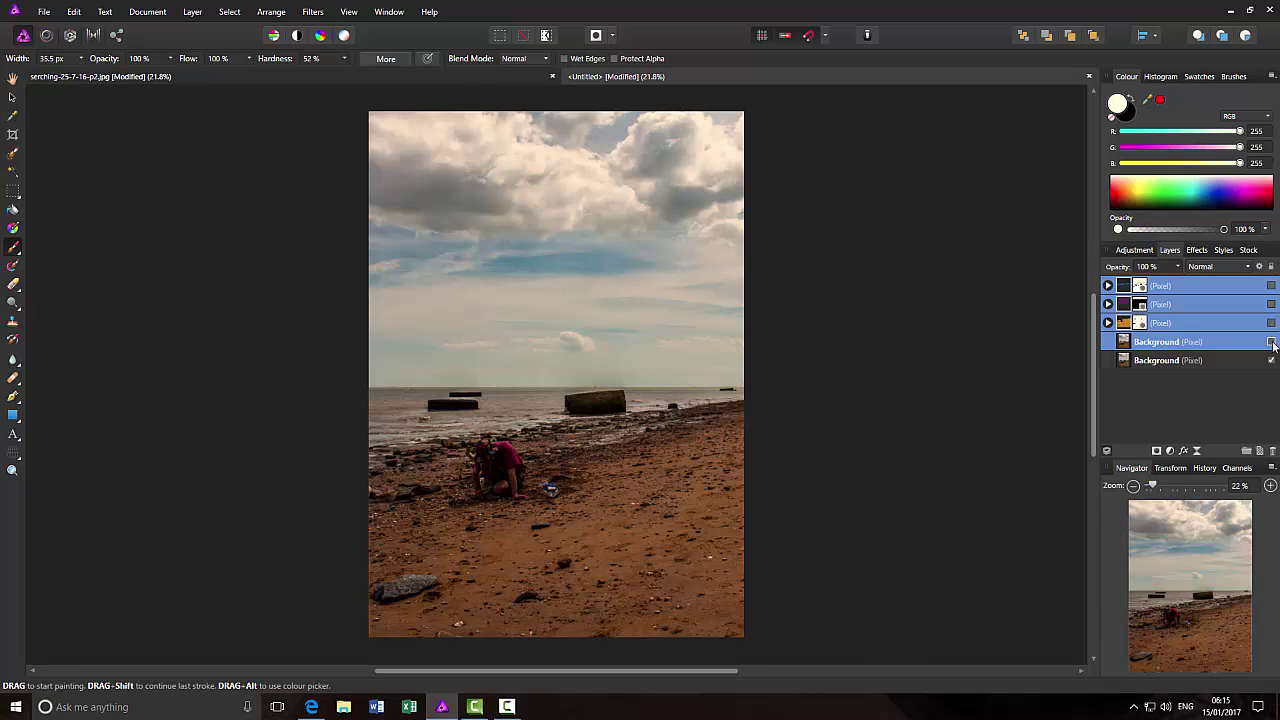
click(1271, 342)
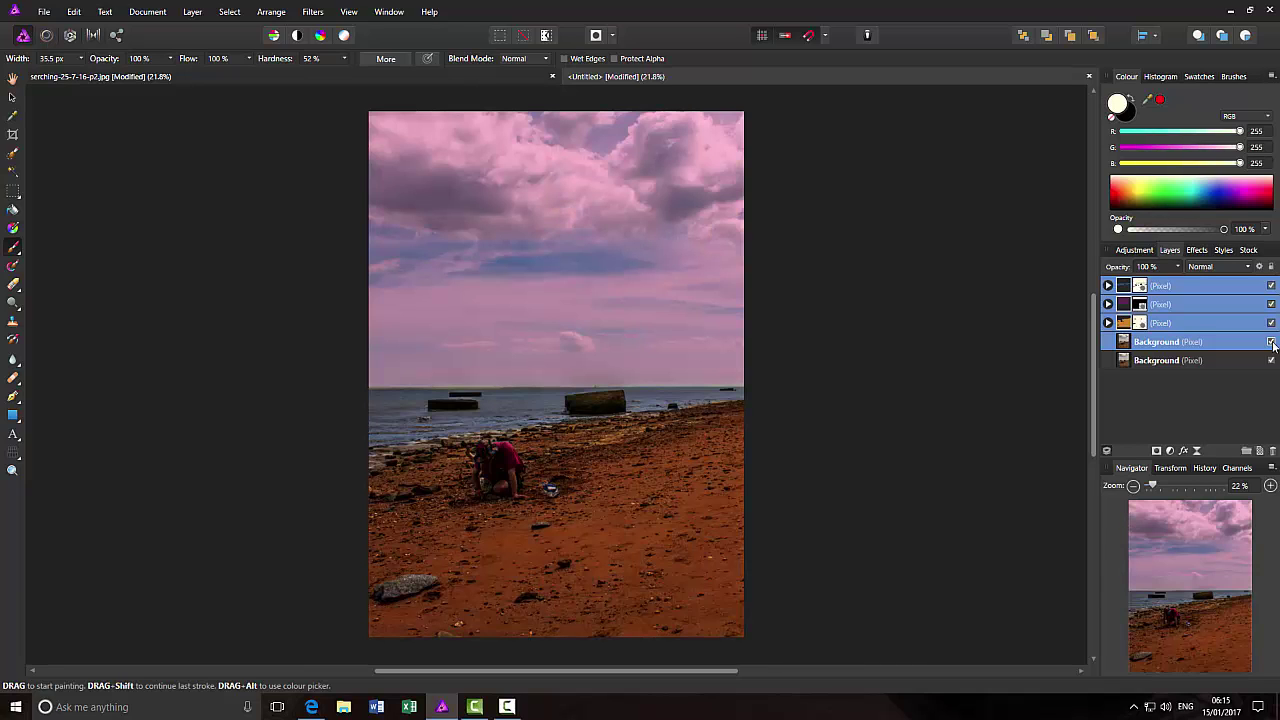